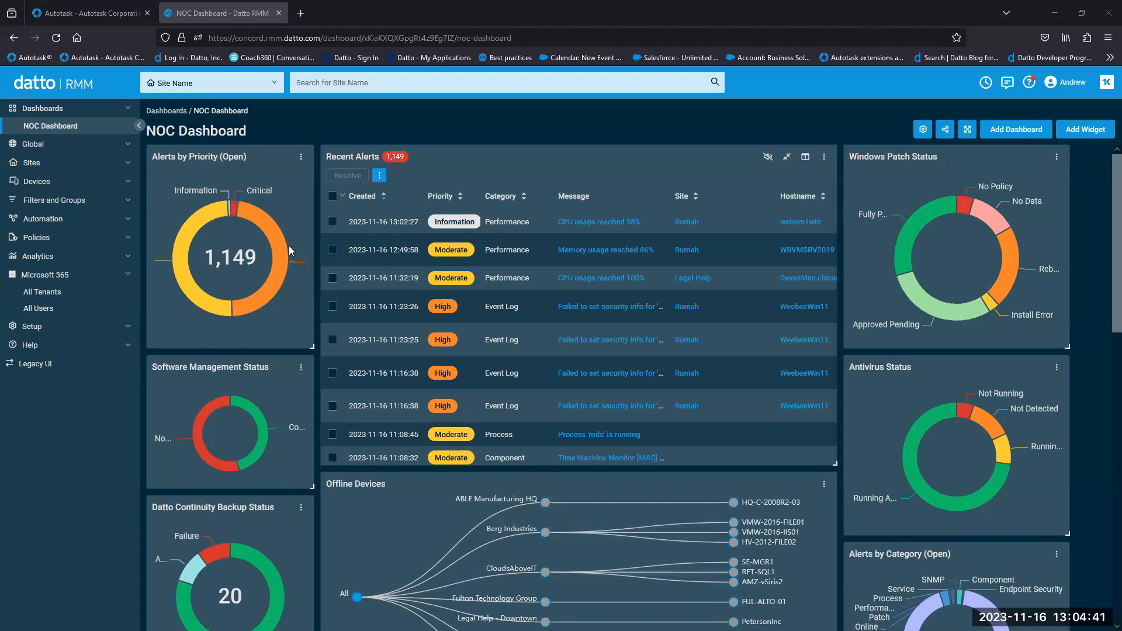
- Rearrange and enlarge the Alerts by Priority widget, then open its Critical slice's alert list
drag(264, 156, 240, 150)
mouse_move(312, 347)
mouse_down()
mouse_move(669, 564)
mouse_move(305, 362)
mouse_up()
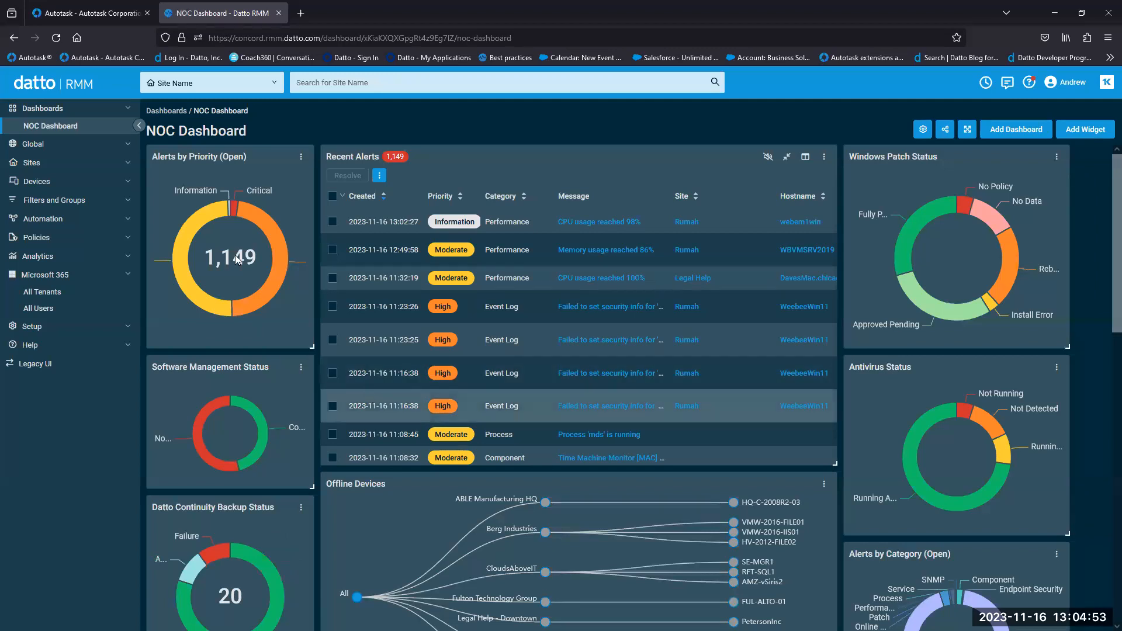
mouse_move(236, 214)
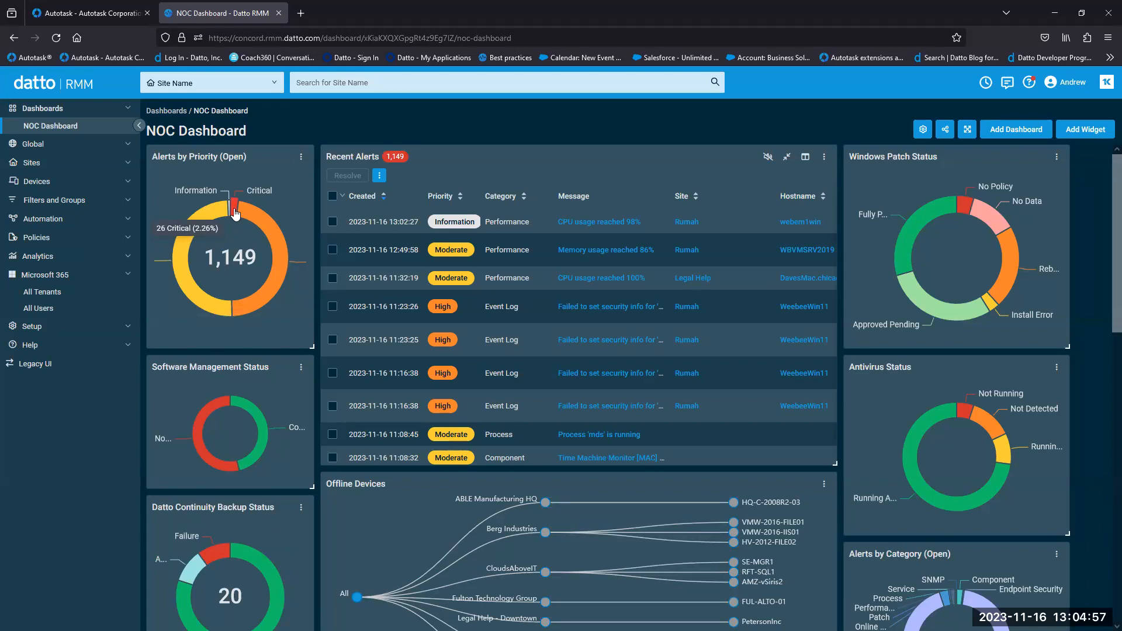
click(234, 213)
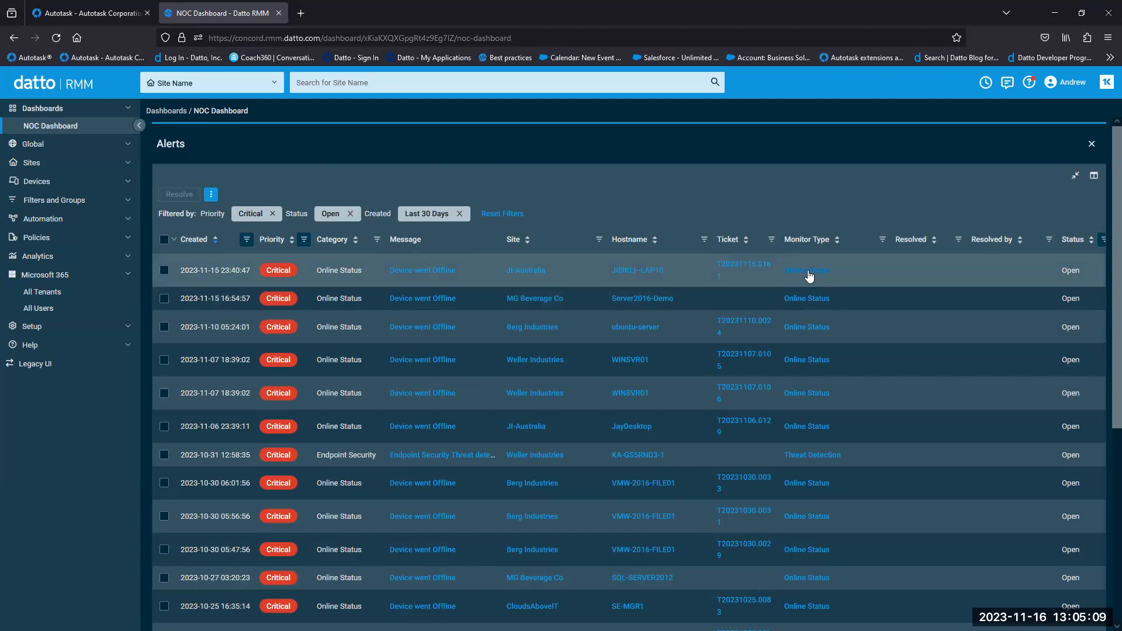
- Close the filtered Critical alerts panel to see the NOC Dashboard with 1,148 open alerts
click(1092, 144)
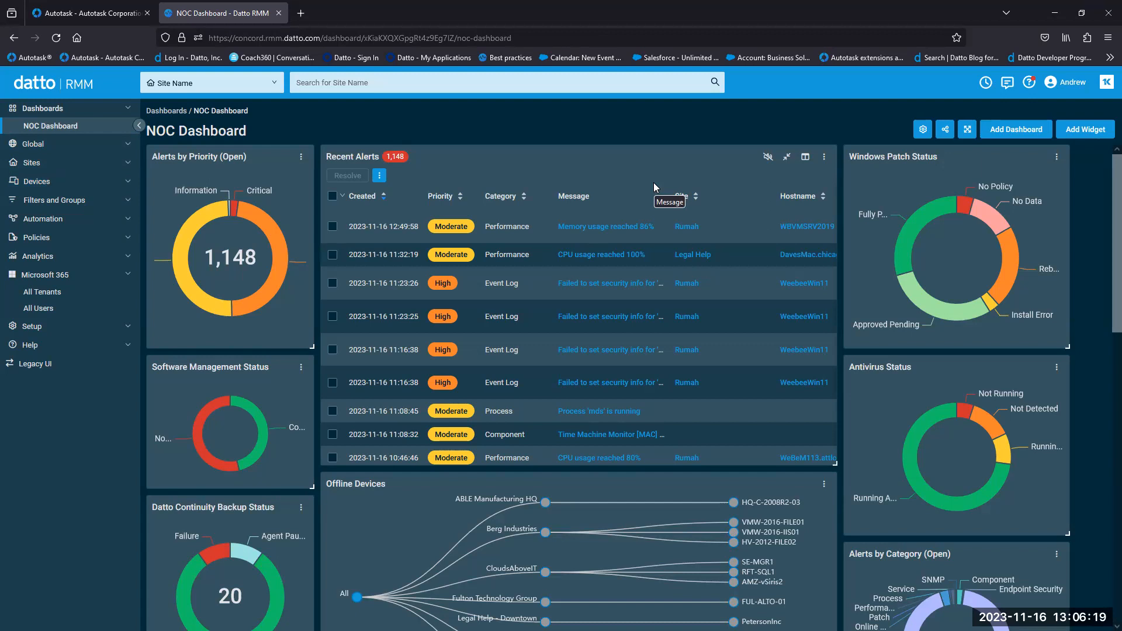
- Browse the Sites and Devices sidebar entries and open MG Beverage Co's 23-device list
click(126, 166)
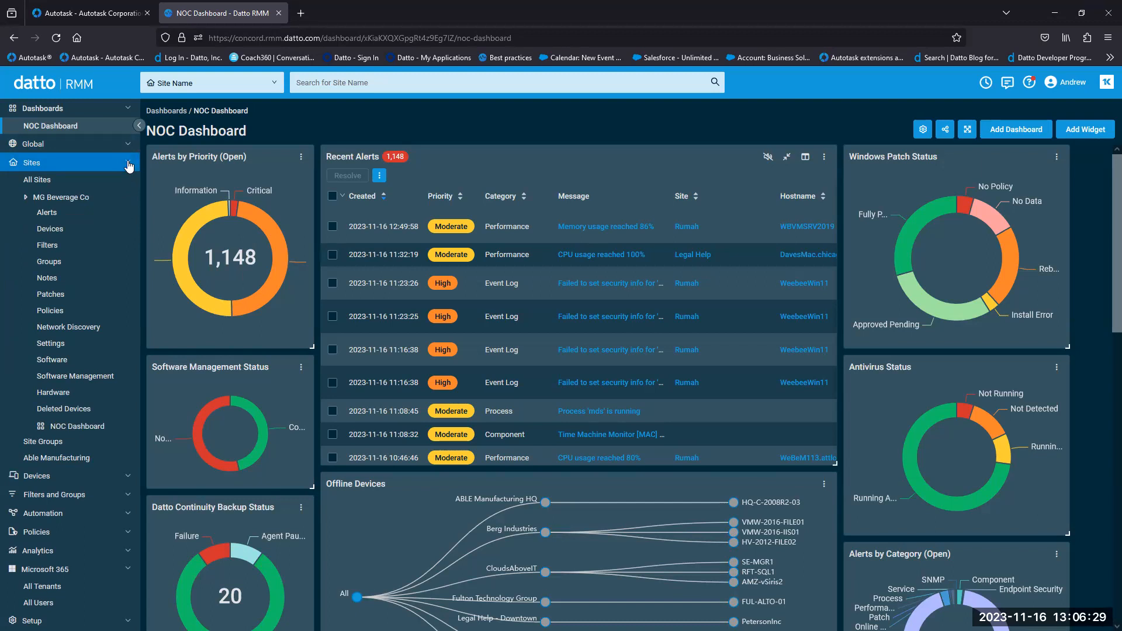
click(127, 169)
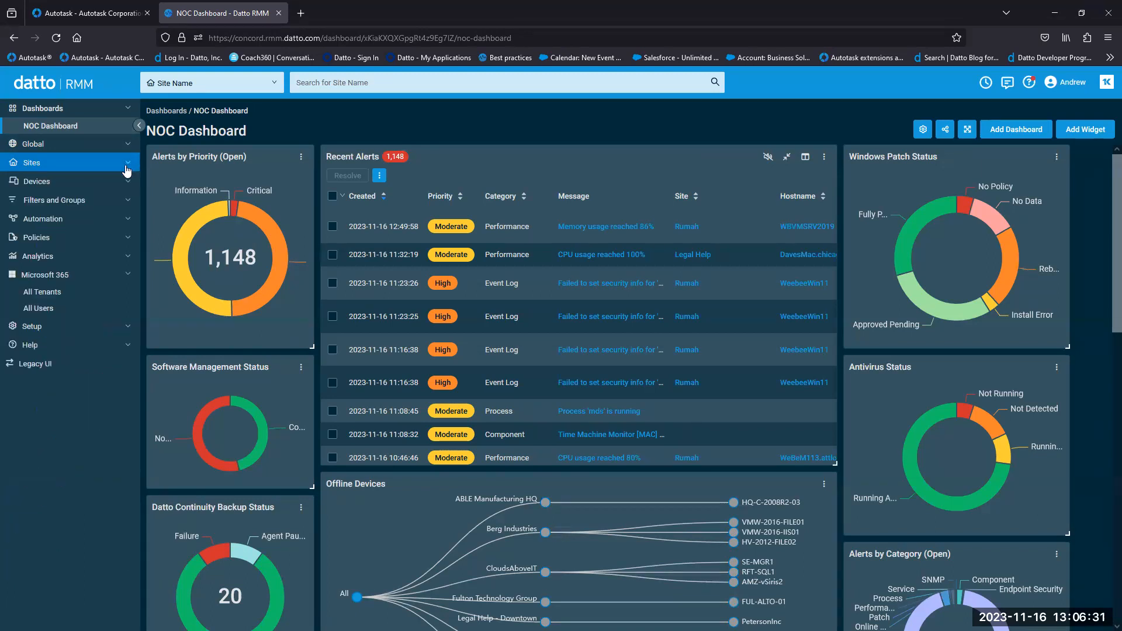
click(117, 192)
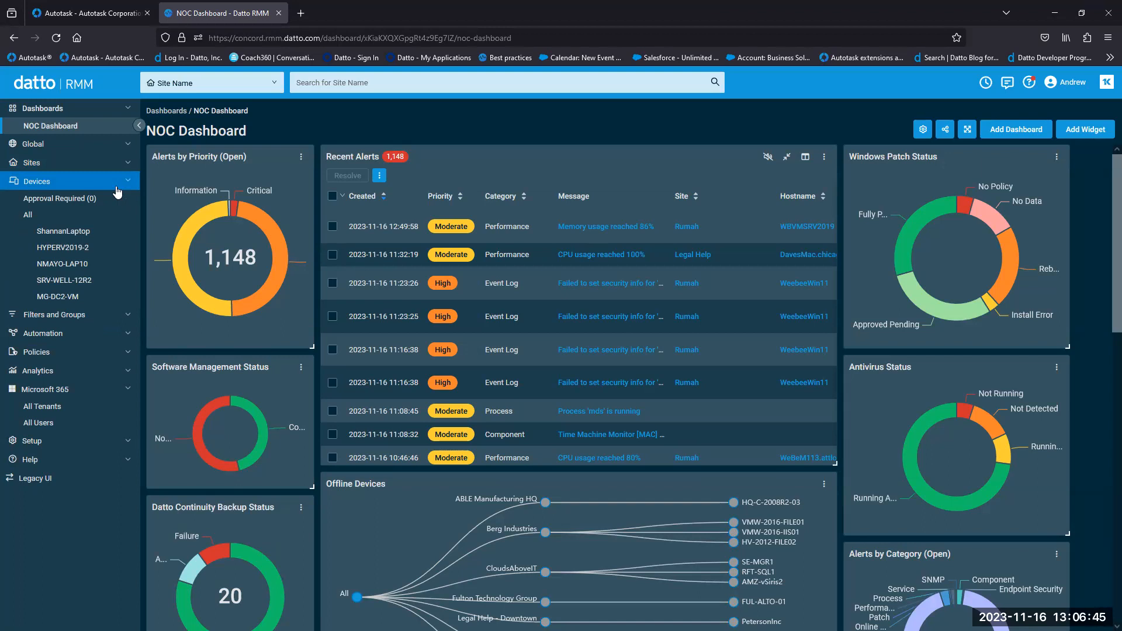
click(116, 186)
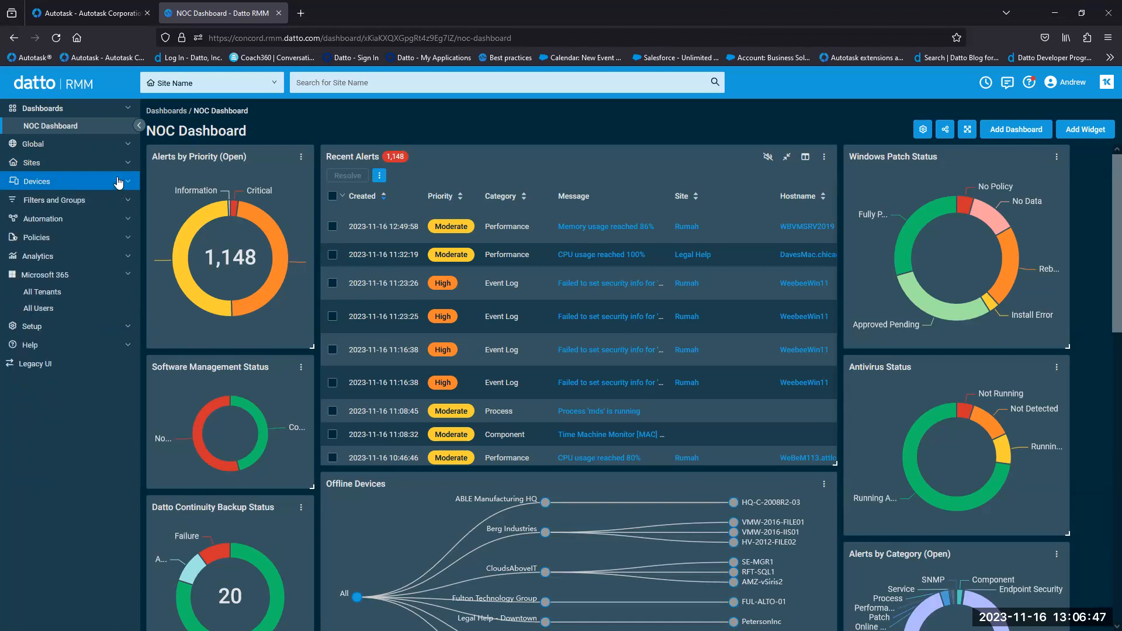
click(133, 168)
click(83, 231)
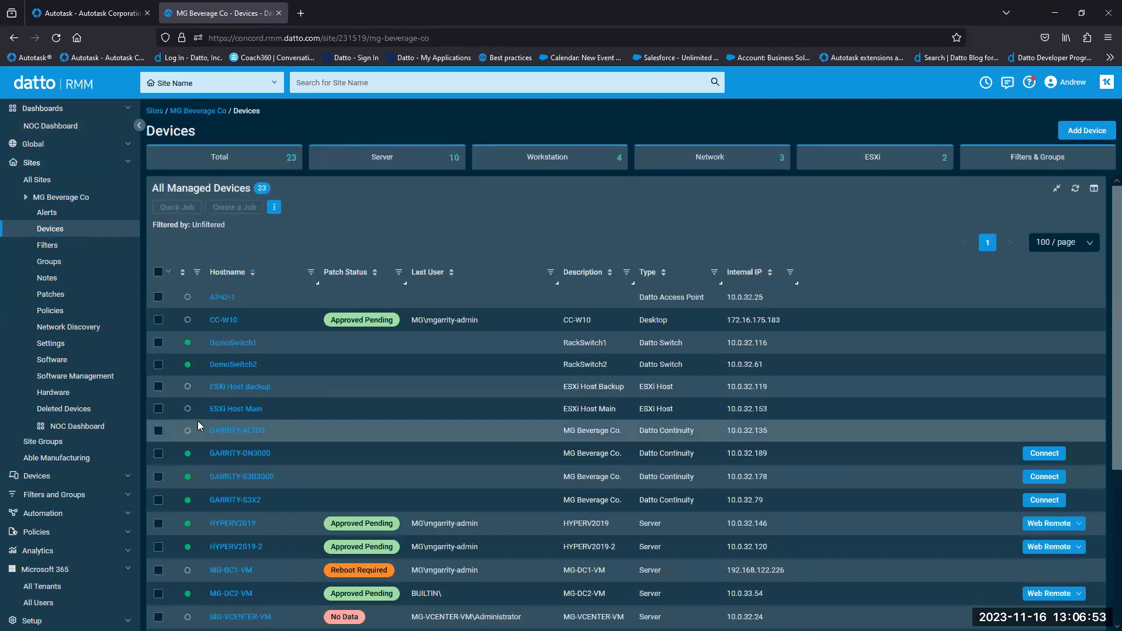
- Drag the Patch Status column to sit between Type and Internal IP in the device table
scroll(1104, 272, down, 3)
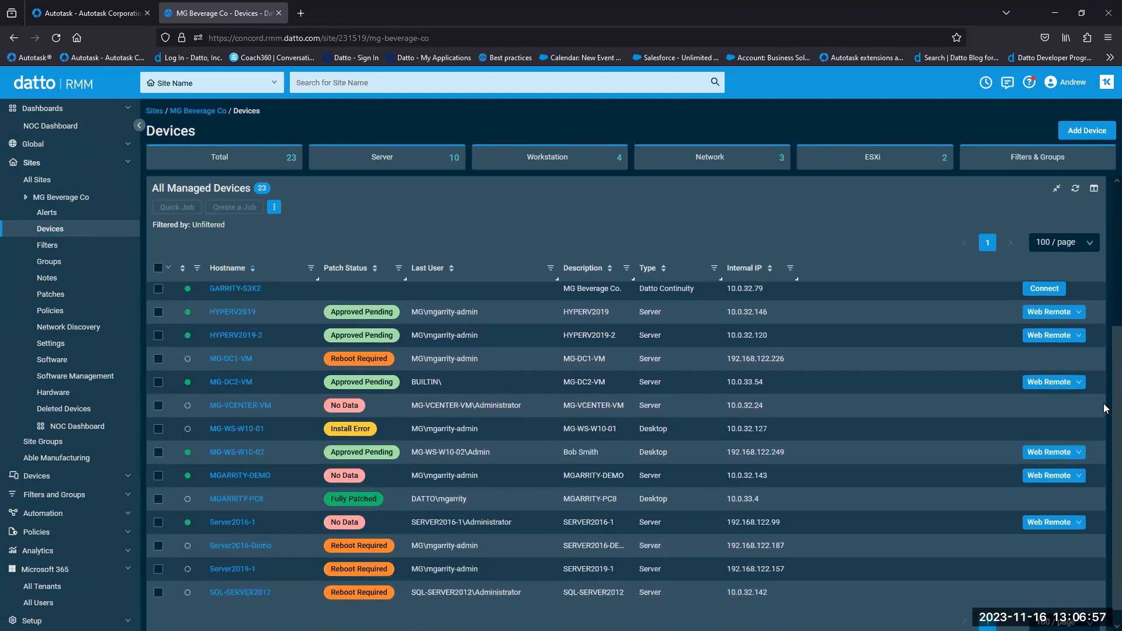
drag(1104, 404, 1103, 401)
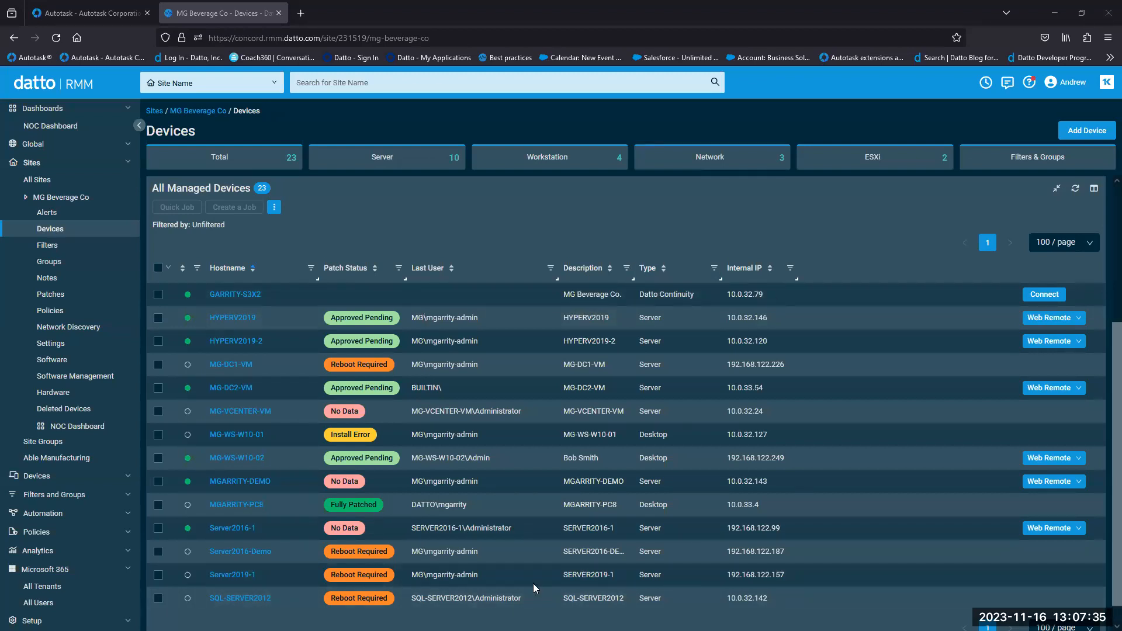
drag(357, 274, 653, 283)
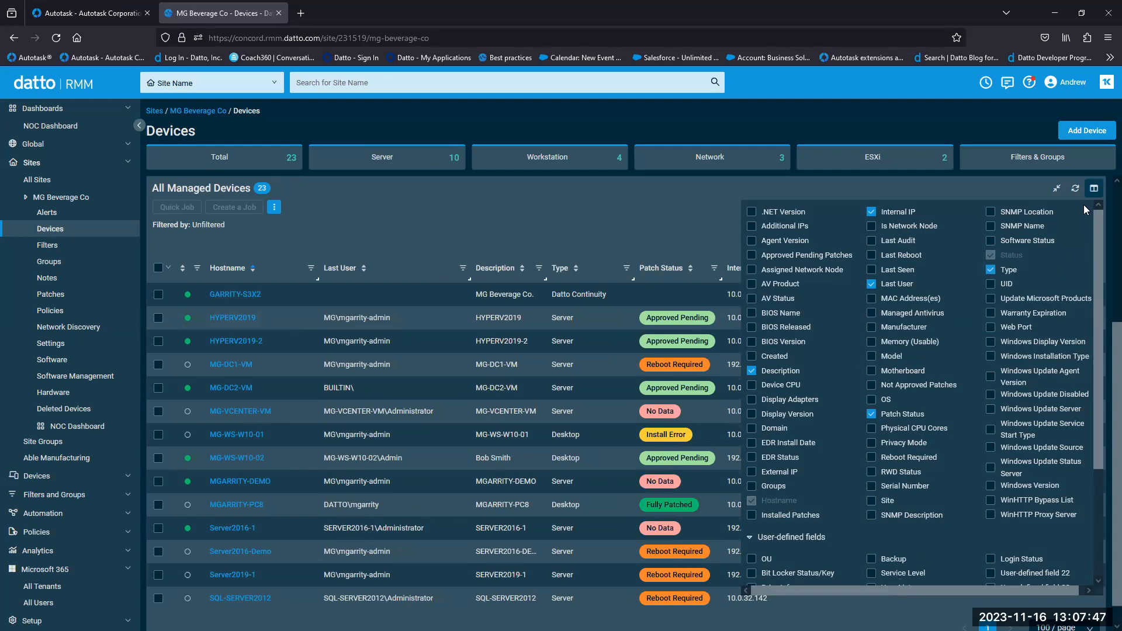
- Hide the column chooser, review Add Device install options, then view MG Beverage Co's Network Discovery
click(1094, 191)
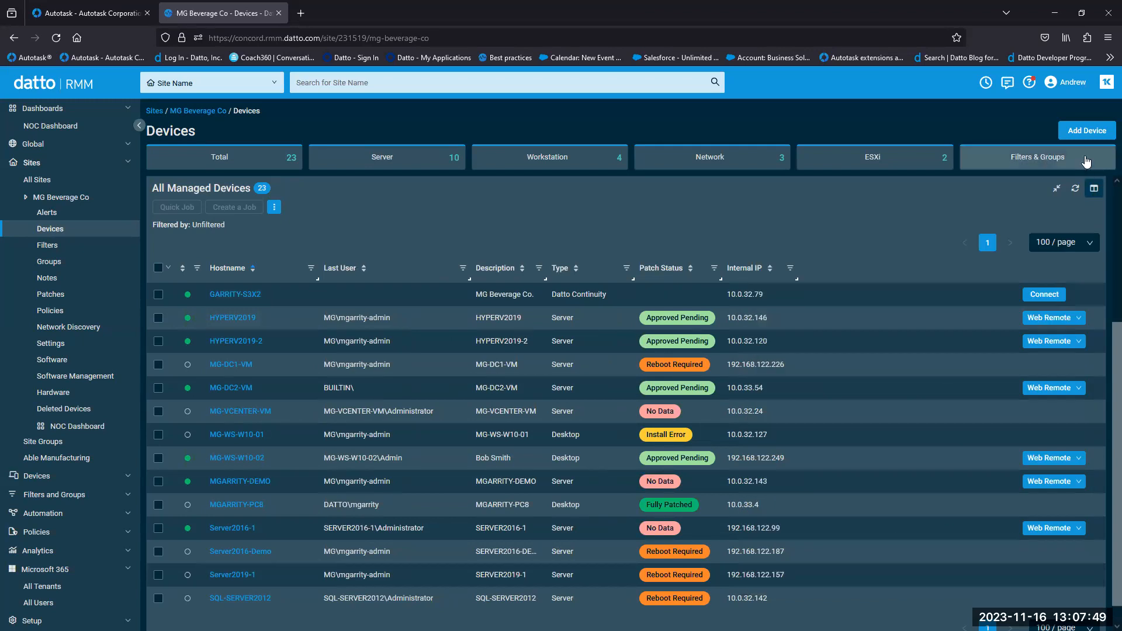
click(1092, 133)
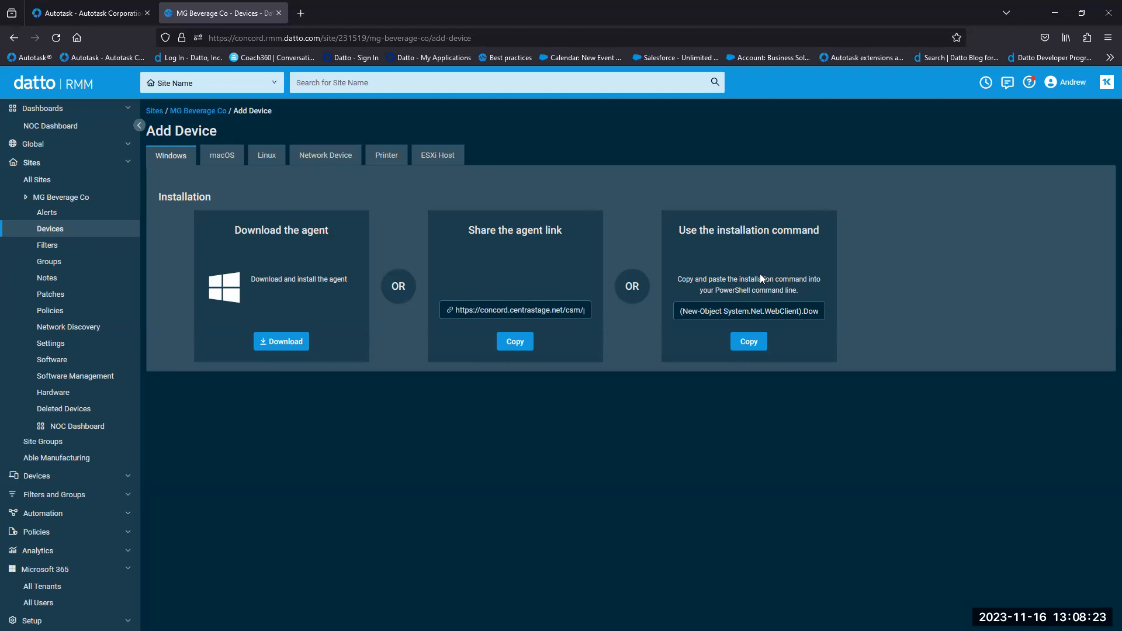
click(109, 331)
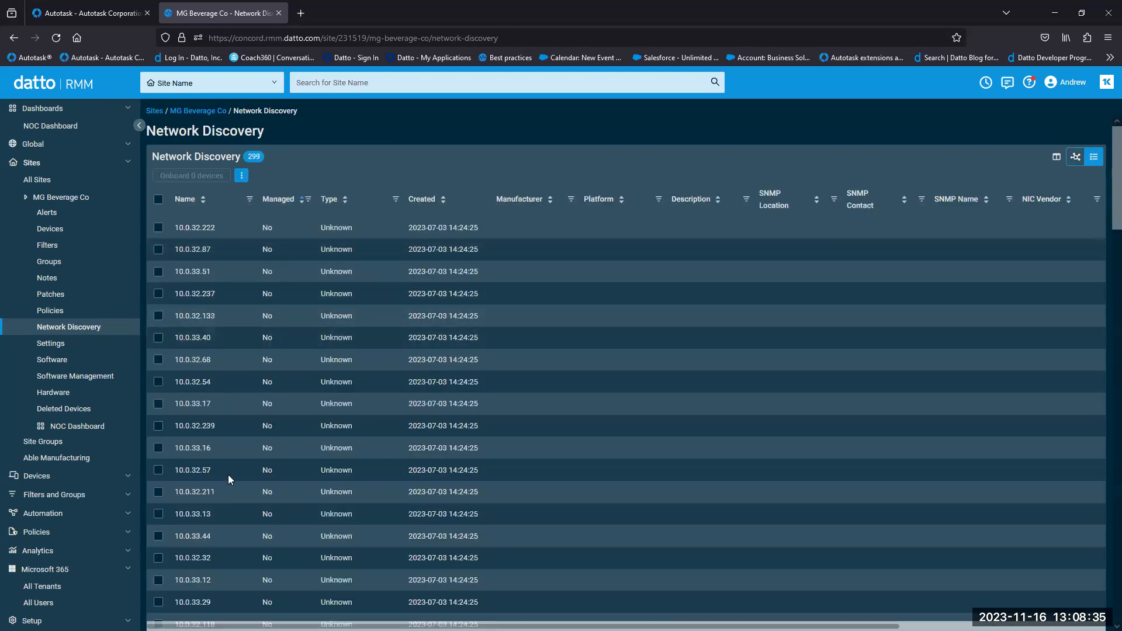
- Select discovered devices 10.0.32.68, 10.0.32.54 and 10.0.33.17, then show the network map
click(158, 359)
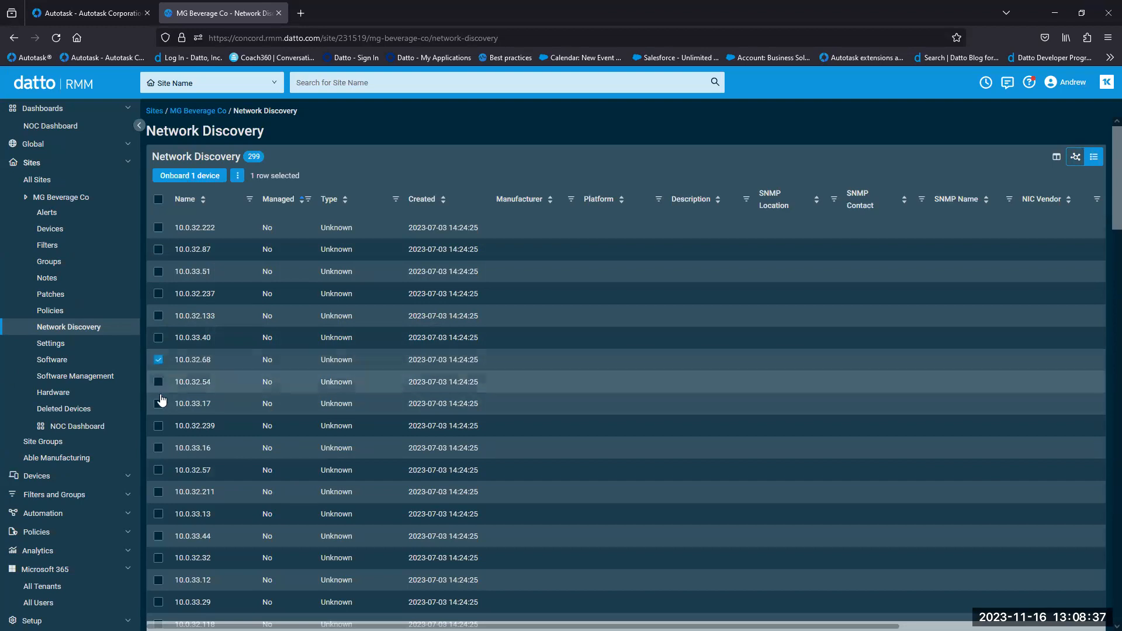
shift+click(158, 403)
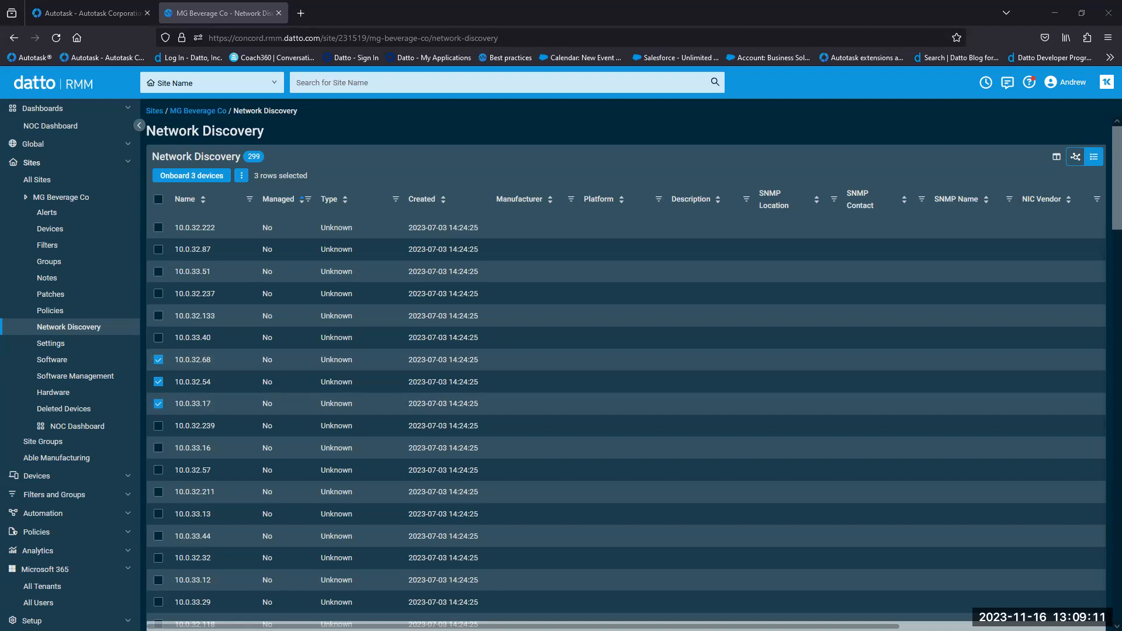
click(1075, 158)
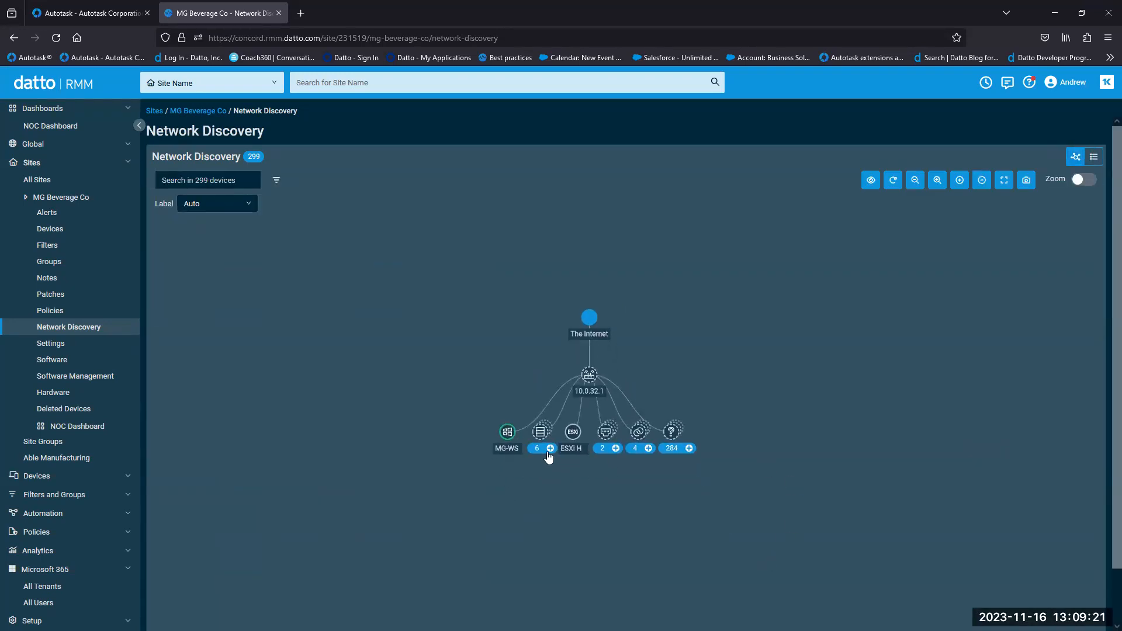
- Expand the map's six-device group, inspect HYPERV2019-2's details, then return to the Devices list
click(549, 449)
click(492, 444)
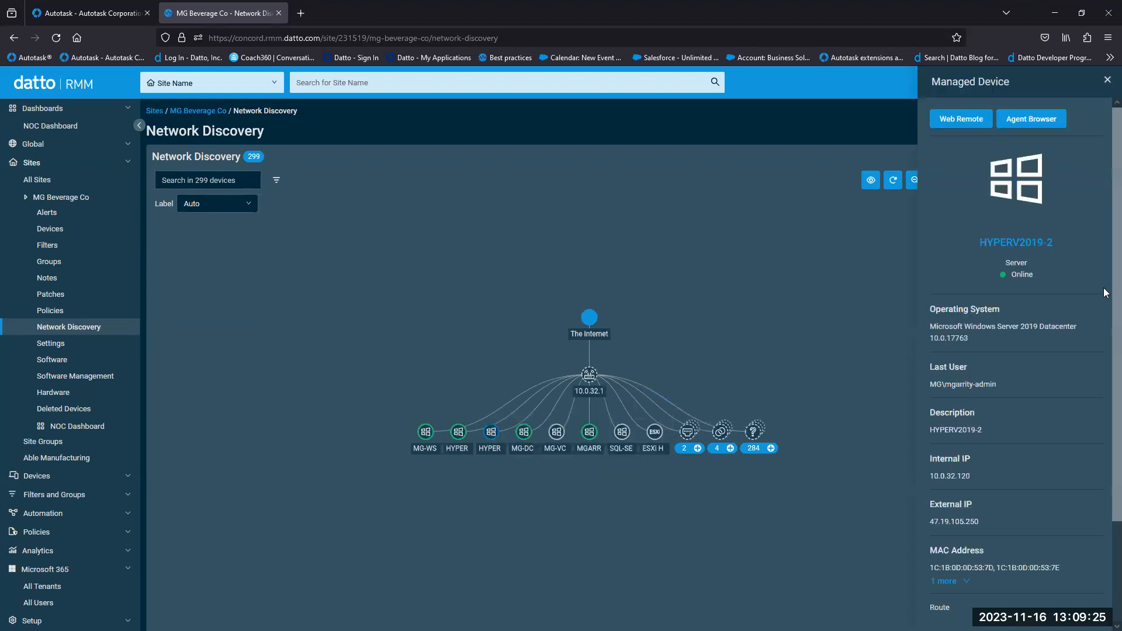
scroll(1105, 327, down, 2)
scroll(1106, 286, up, 2)
click(1107, 80)
click(102, 234)
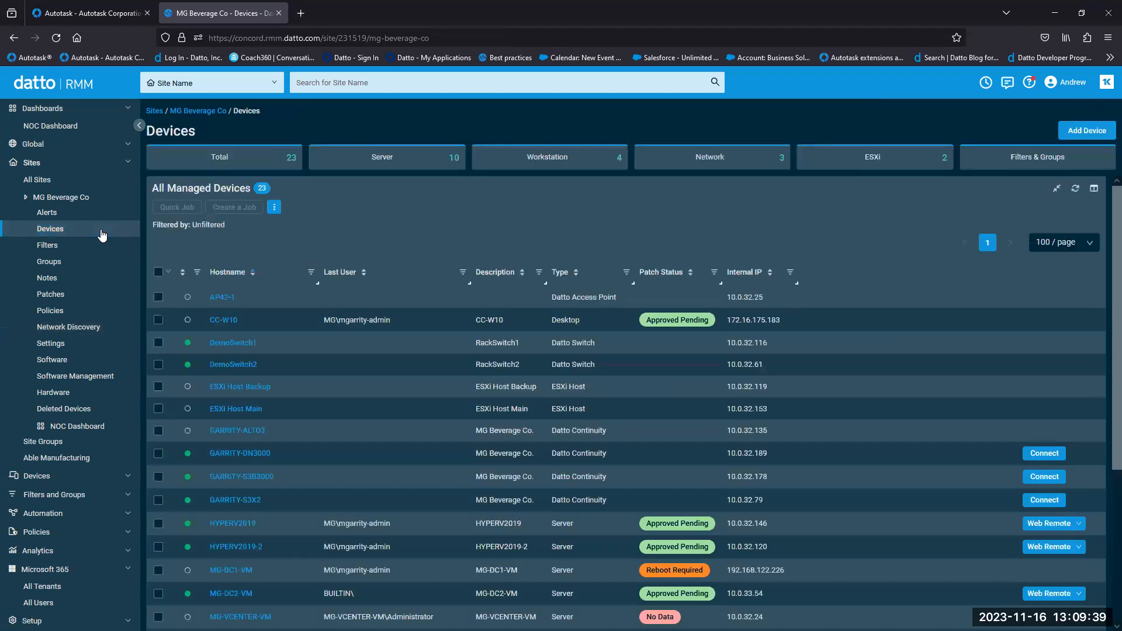
scroll(492, 441, down, 4)
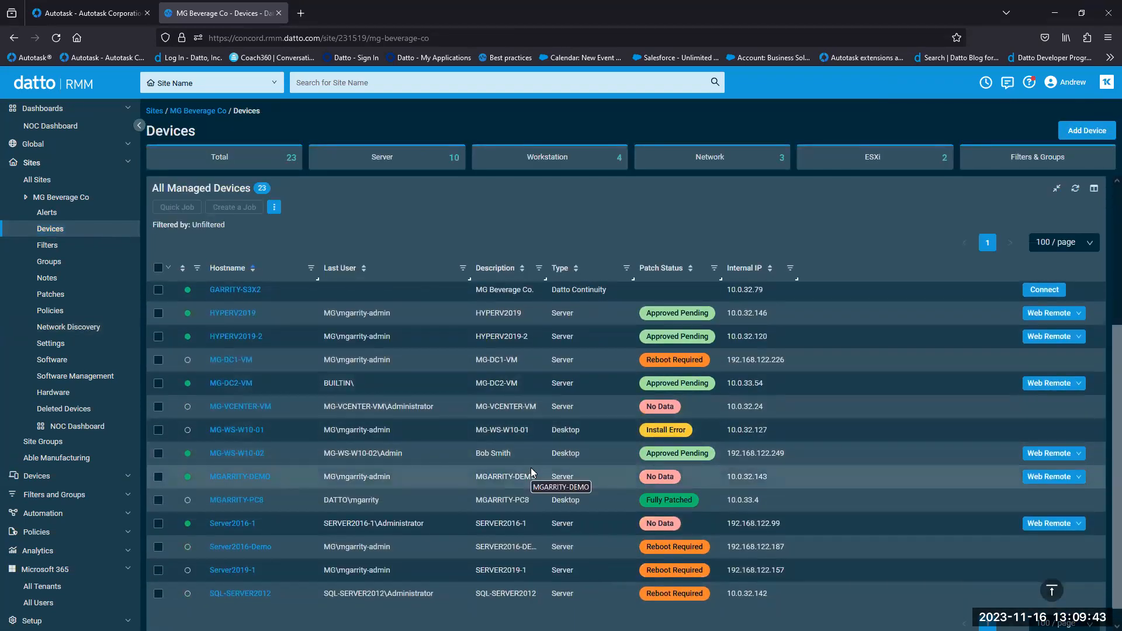
- Open HYPERV2019-2's device page and scroll through its details
click(223, 341)
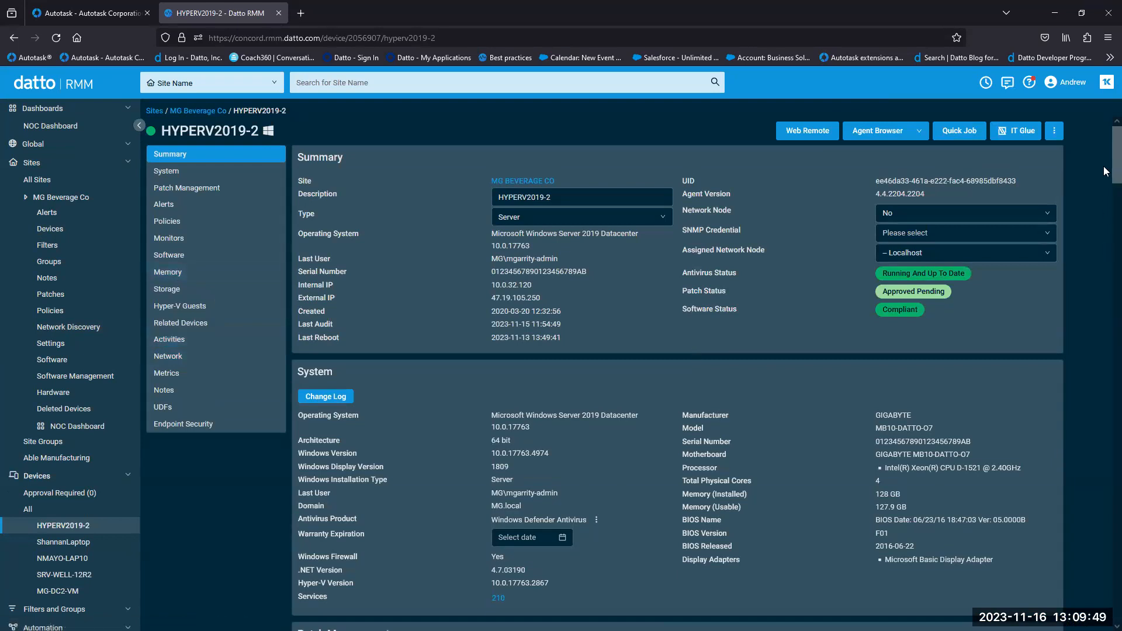
scroll(1103, 175, down, 3)
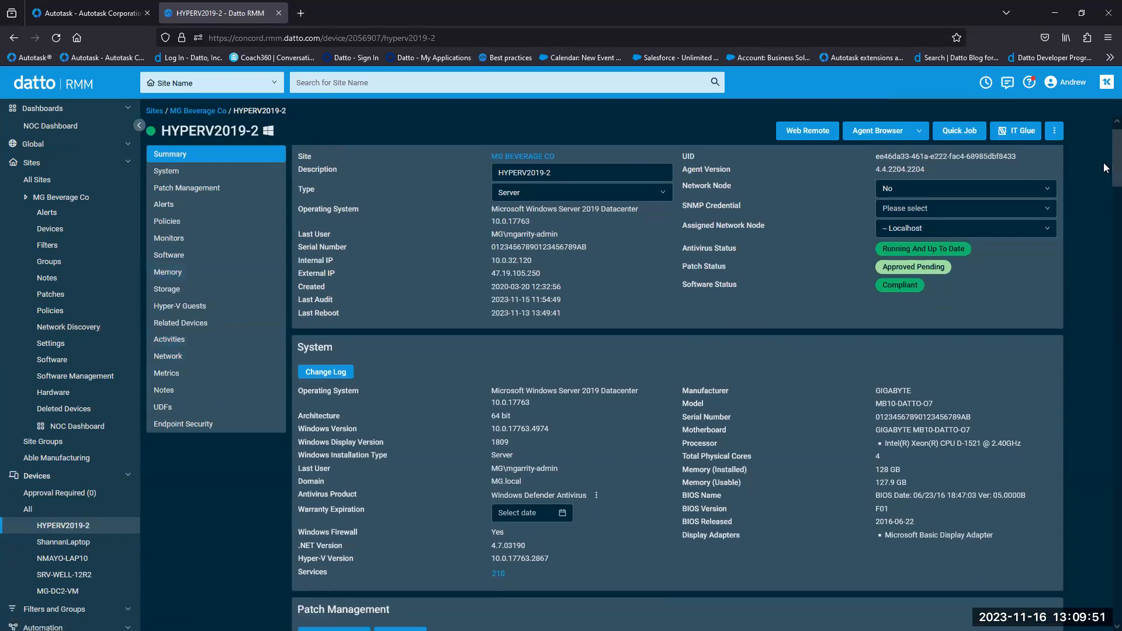
scroll(1104, 185, down, 4)
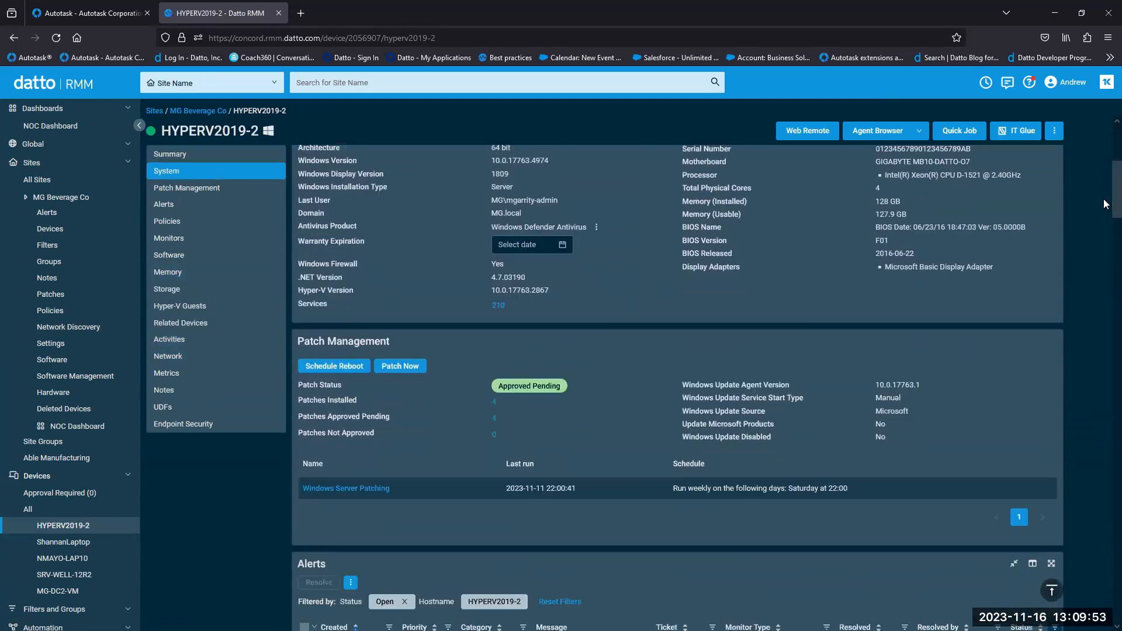
drag(1104, 215, 1088, 130)
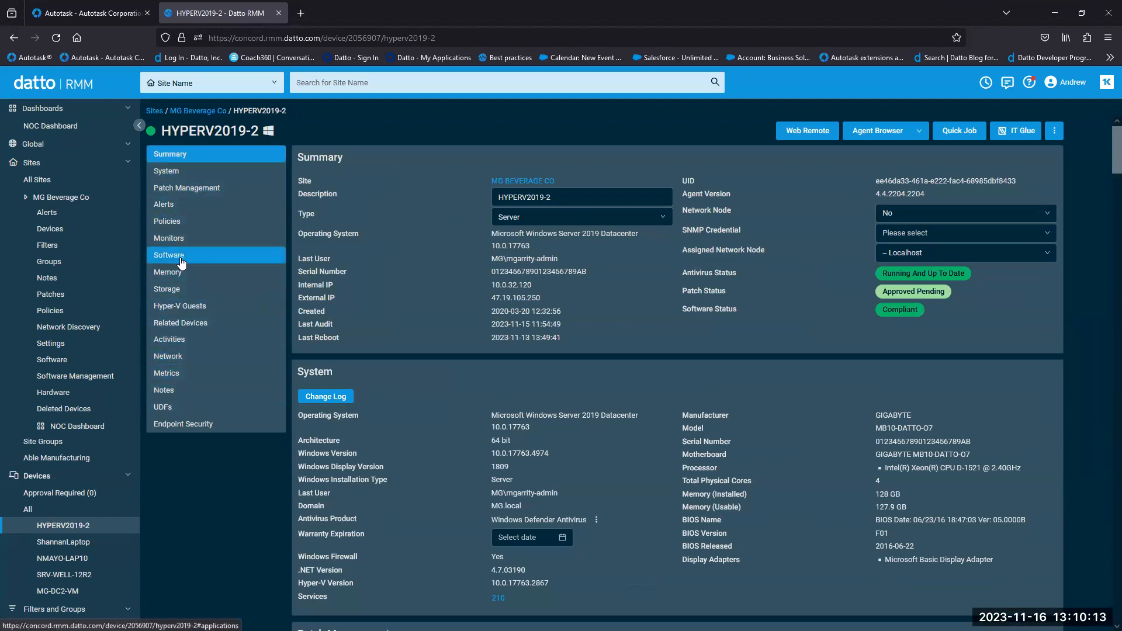
- Visit its software, alerts, system, summary and UDF sections, then return to MG Beverage Co's Devices list
click(181, 260)
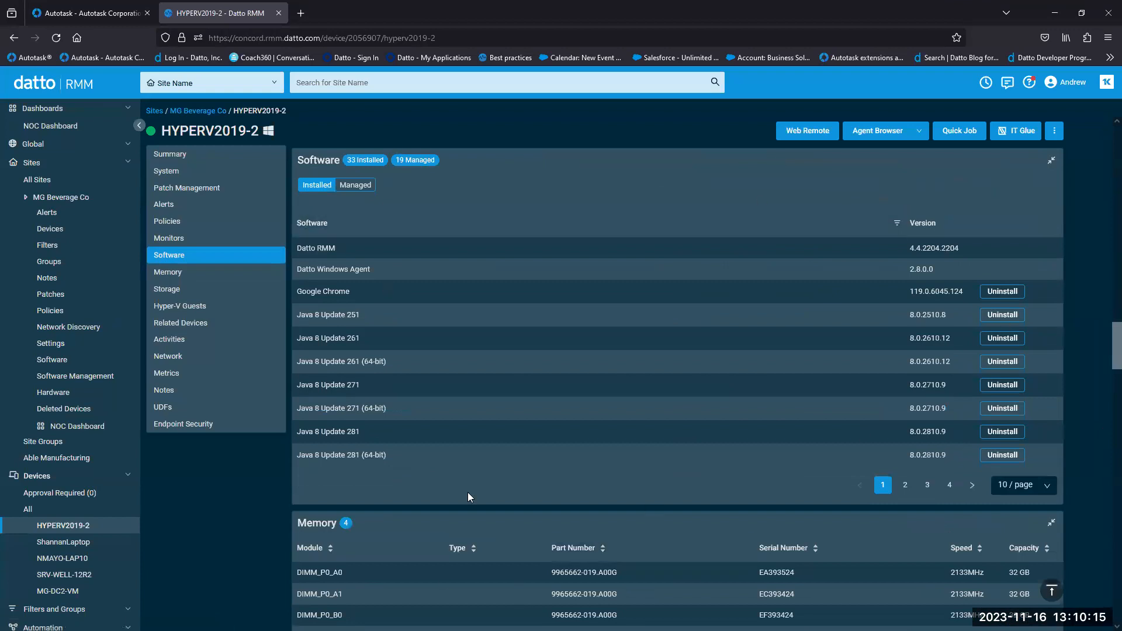
click(167, 205)
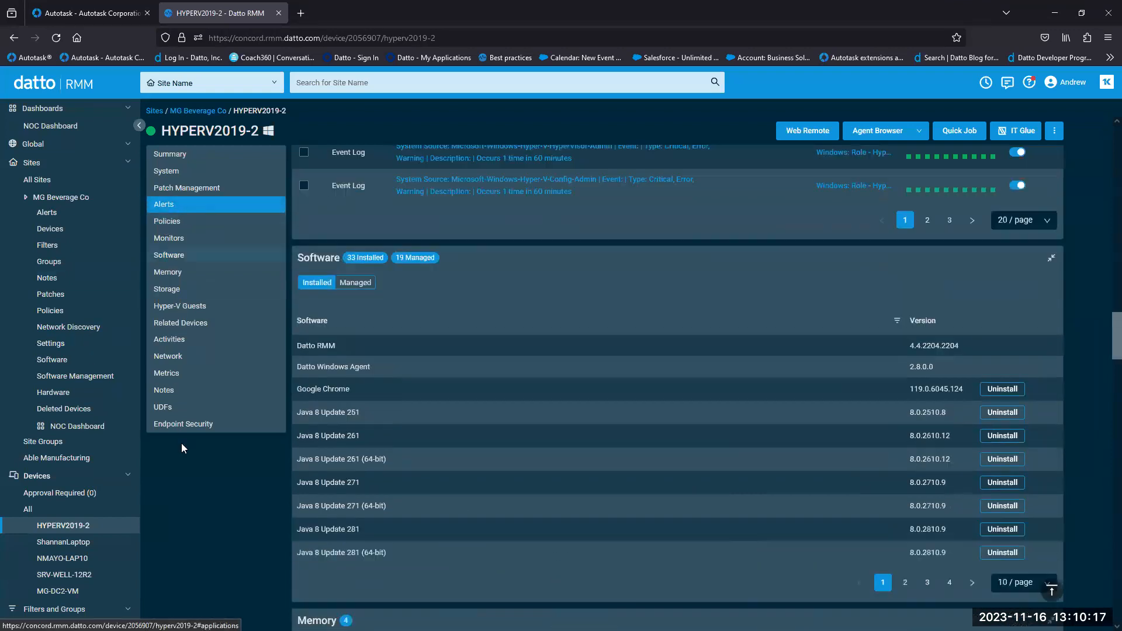
click(166, 171)
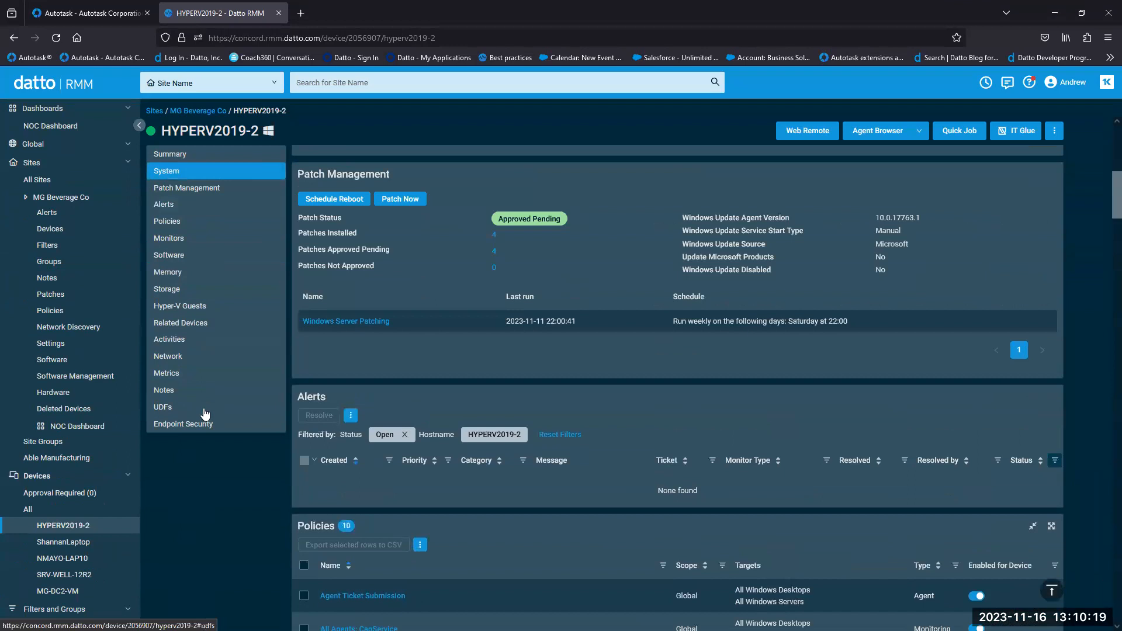
click(159, 154)
click(234, 413)
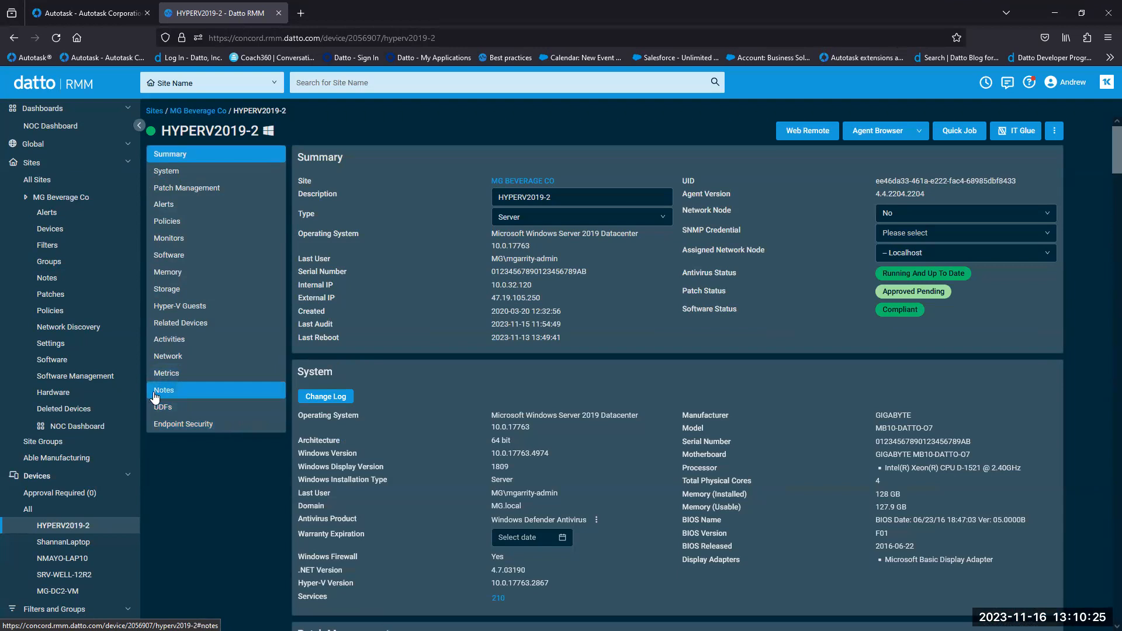
click(89, 231)
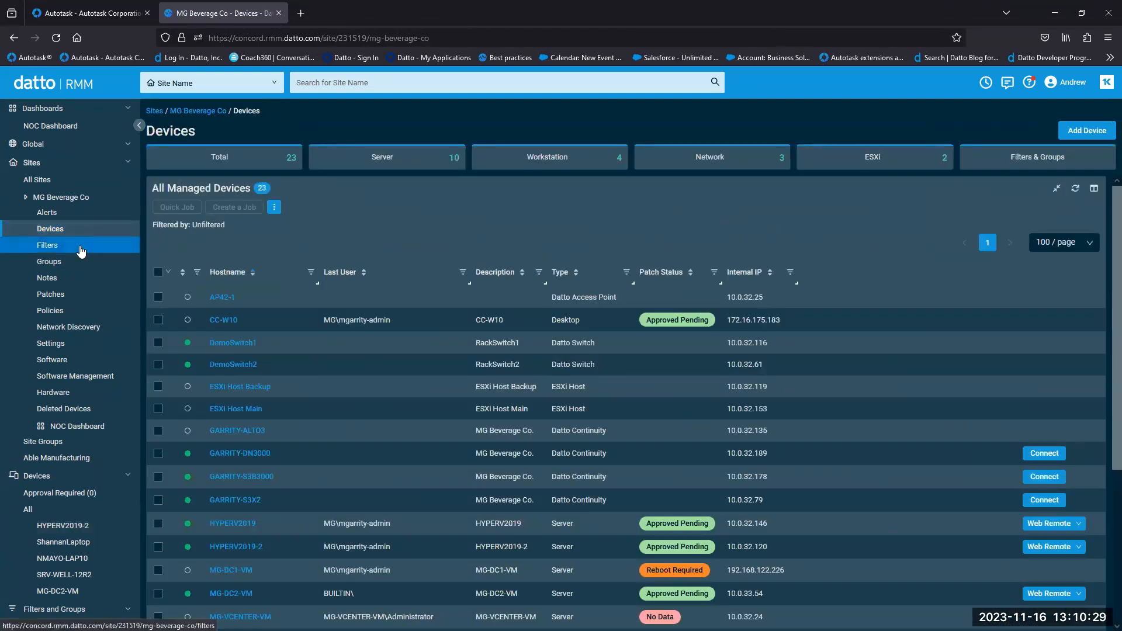
scroll(1104, 452, down, 2)
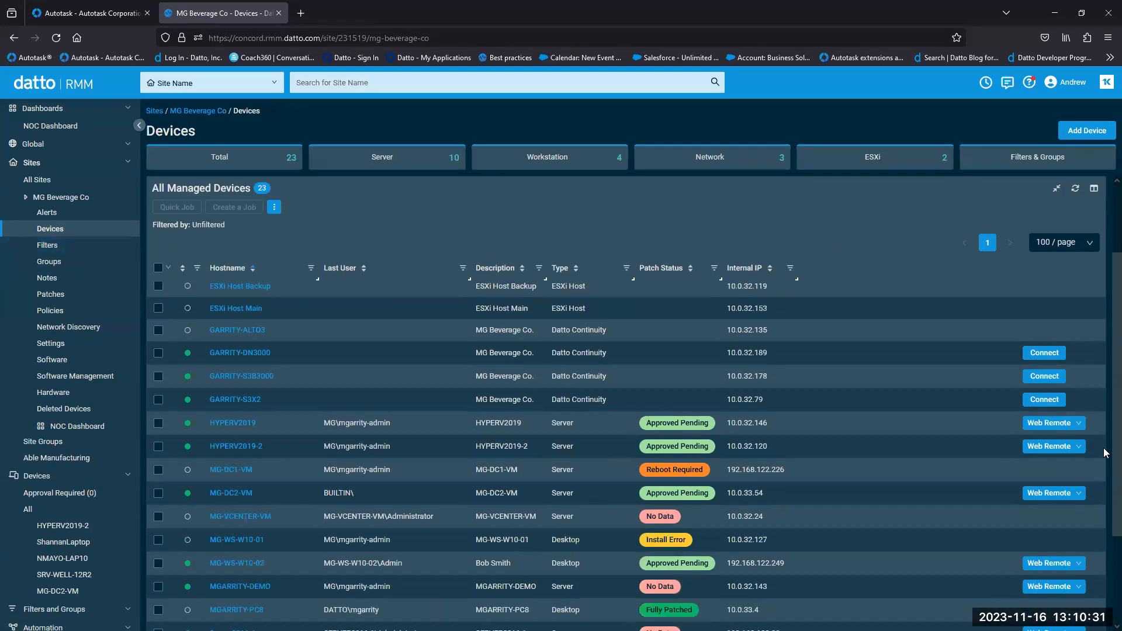
scroll(1104, 453, down, 2)
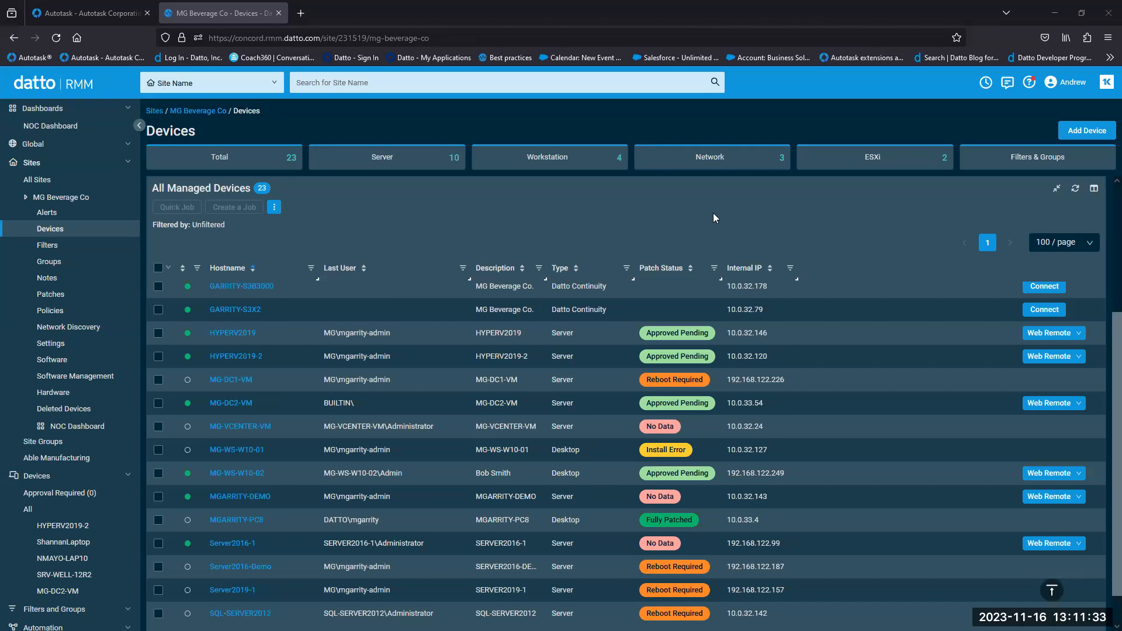
click(126, 475)
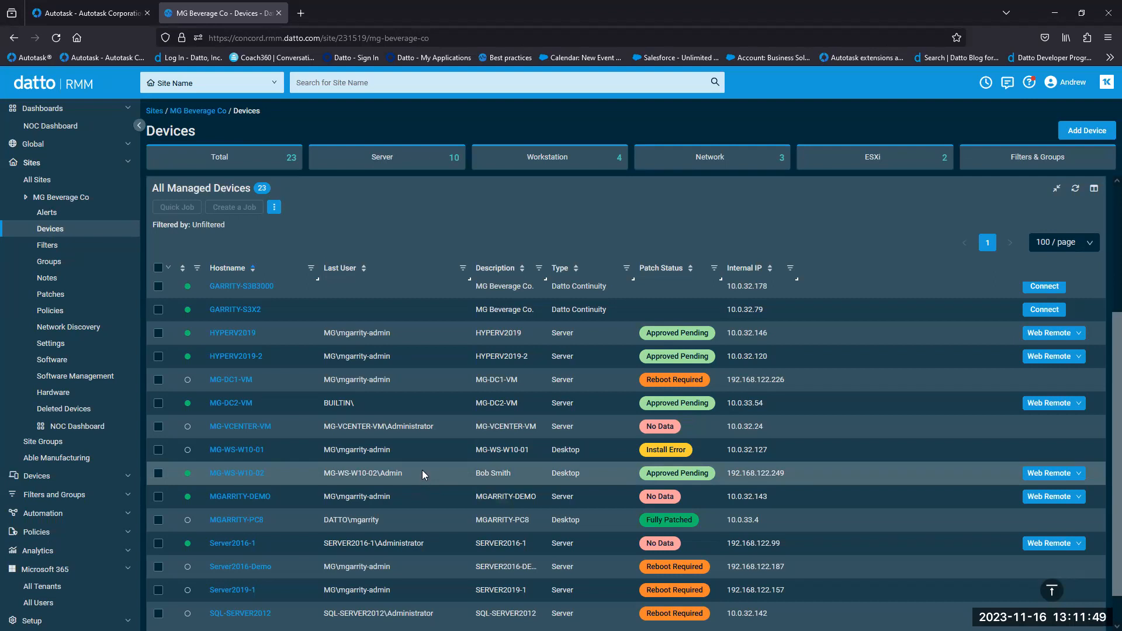
scroll(423, 468, down, 1)
scroll(426, 466, up, 2)
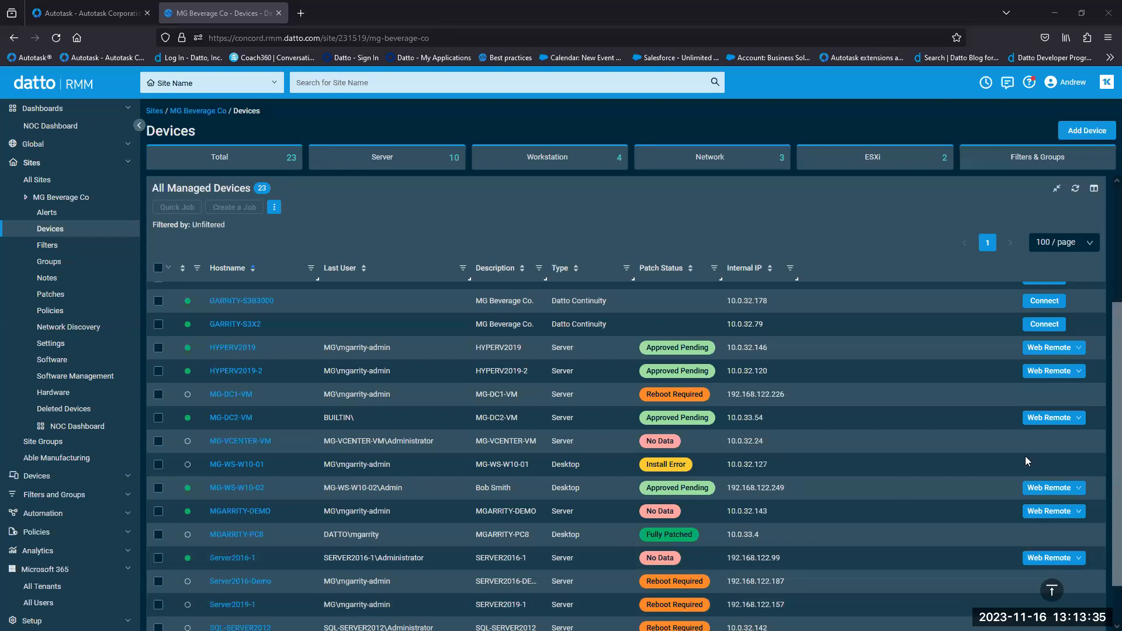
scroll(1045, 380, up, 1)
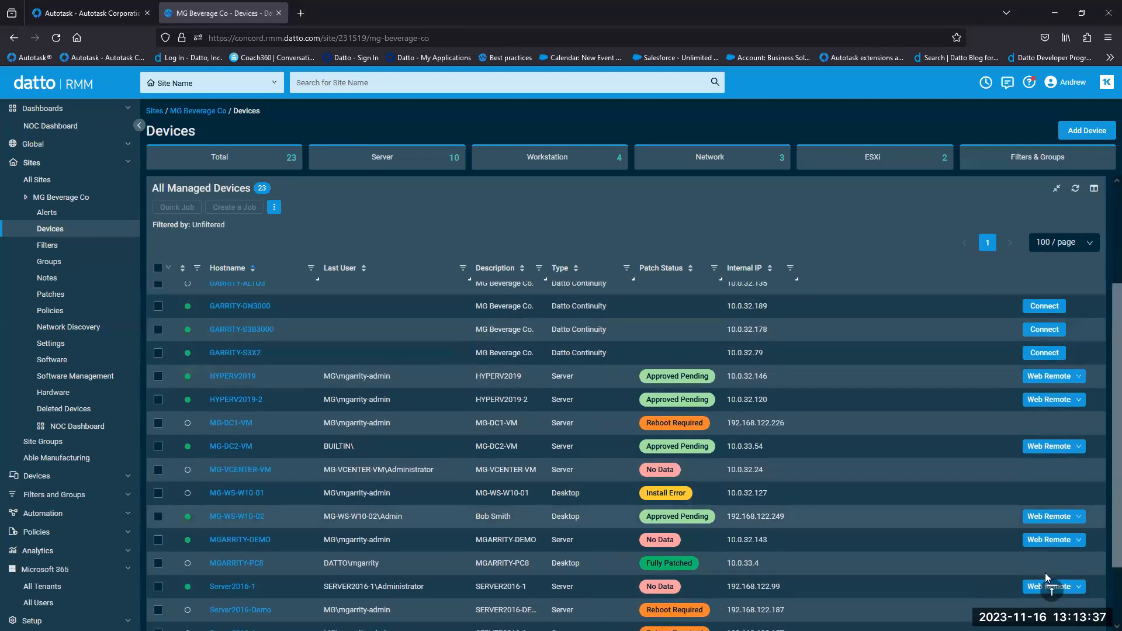
scroll(1103, 491, down, 1)
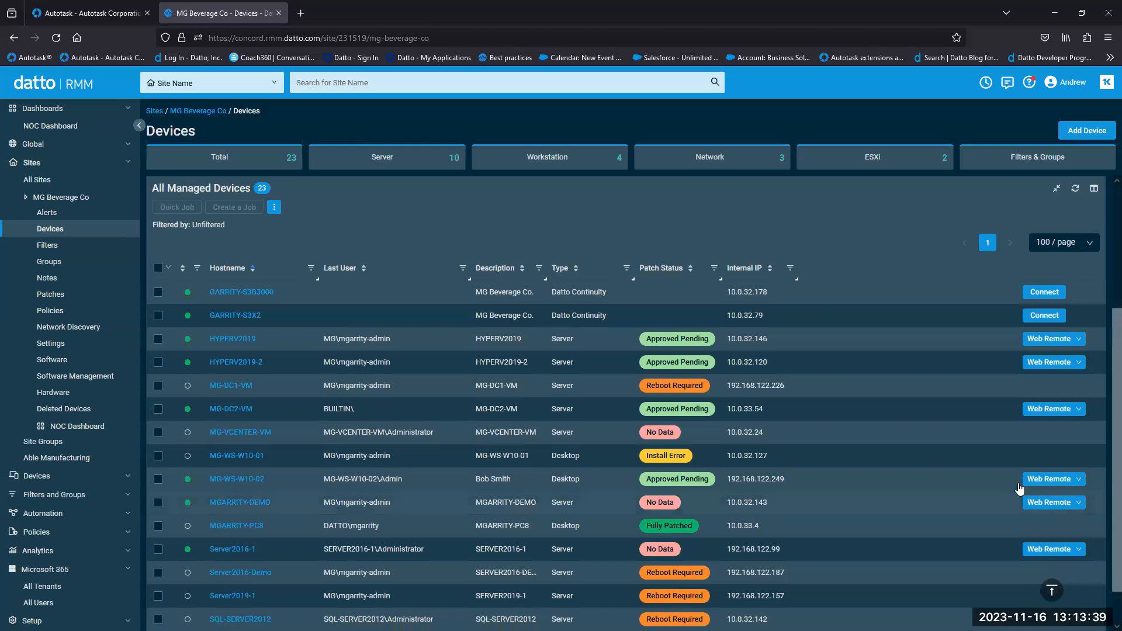
- Launch Agent Browser for MG-WS-W10-02 from its Web Remote menu and allow the link to open
click(1079, 479)
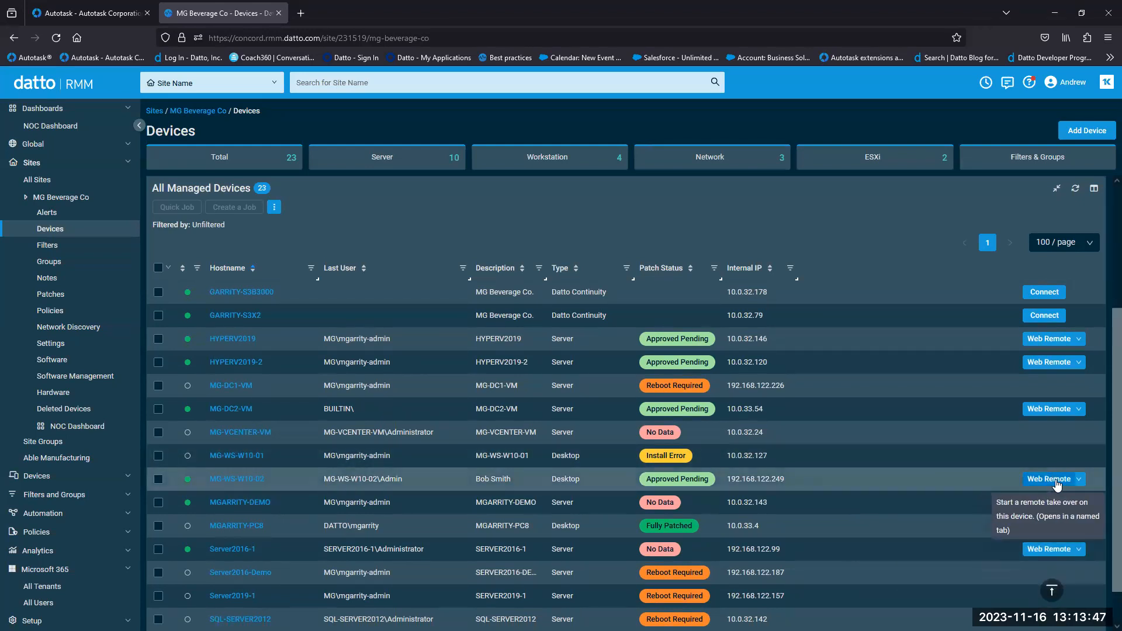
mouse_move(1081, 490)
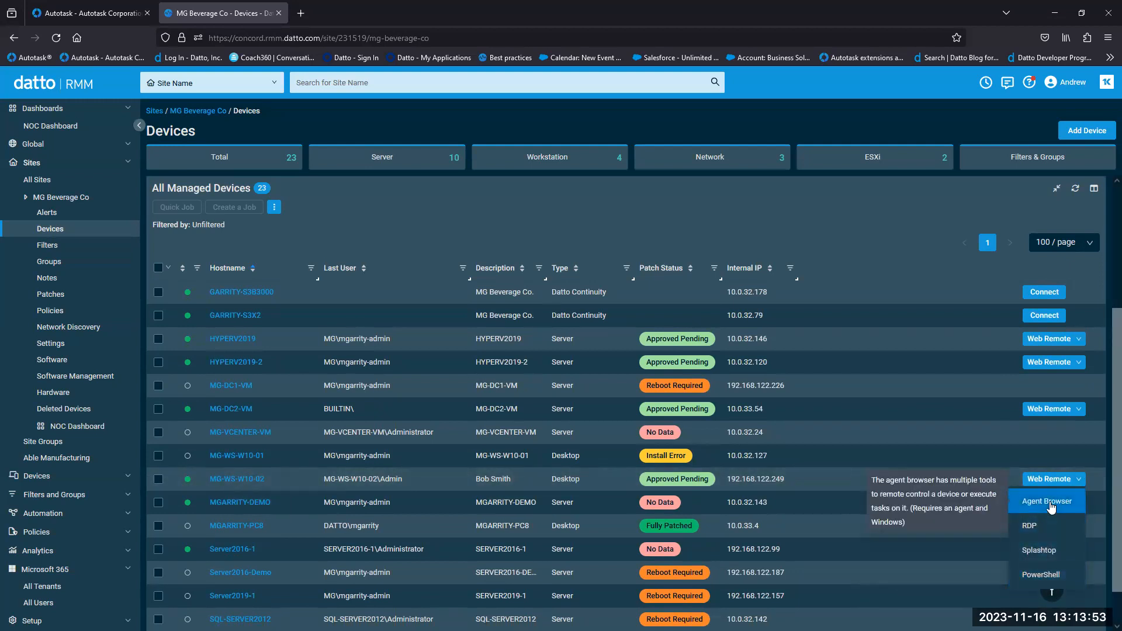
click(1050, 506)
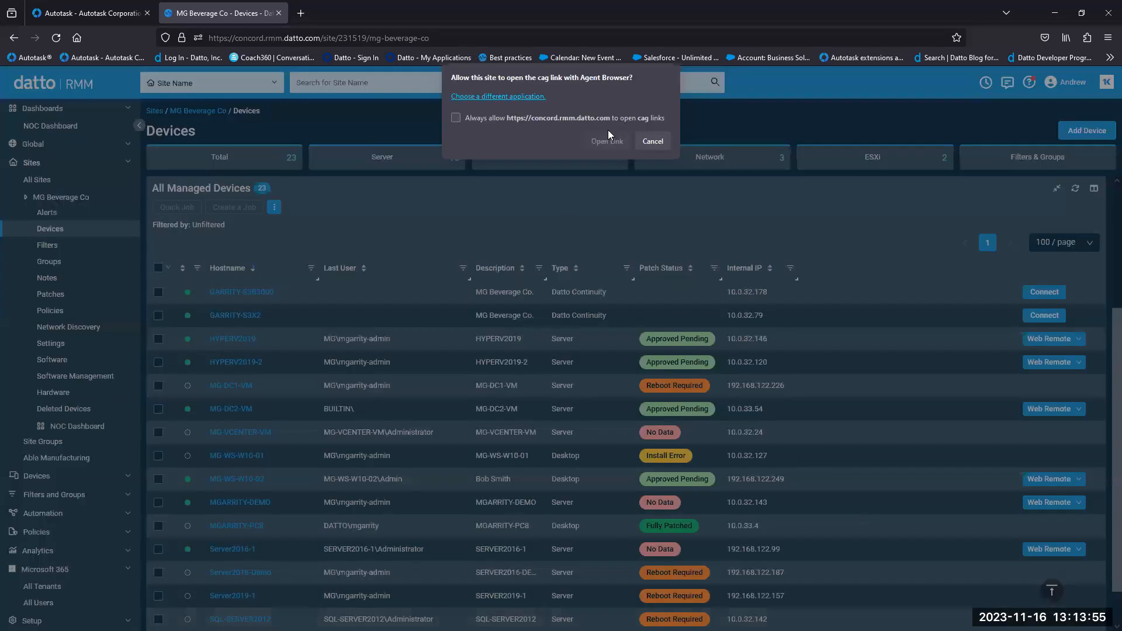
click(607, 139)
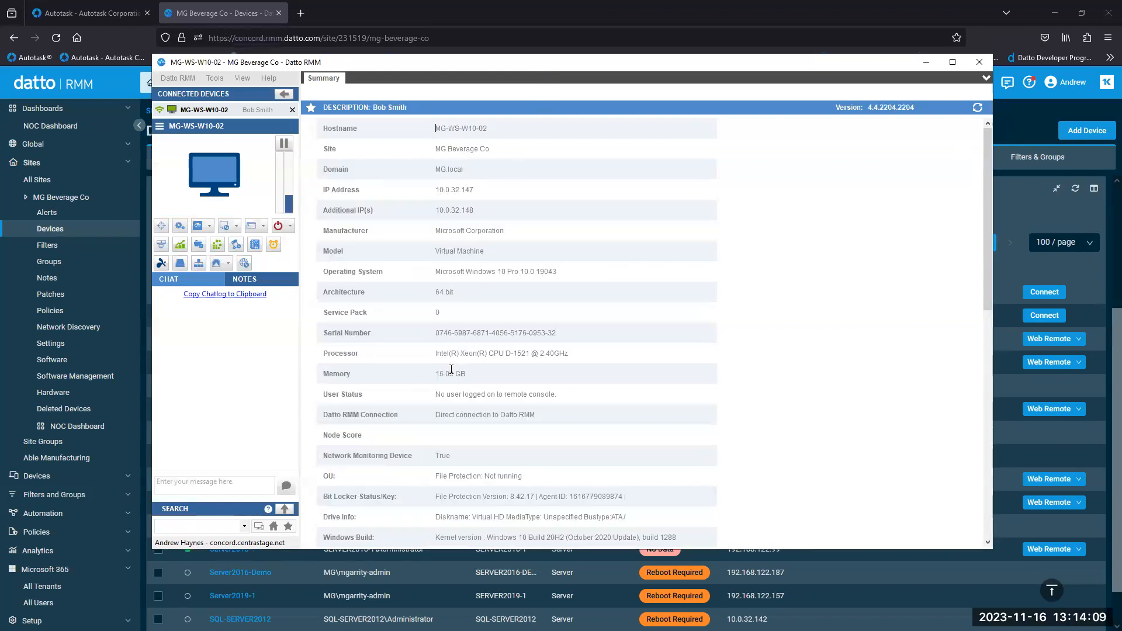
- Open the workstation's Services, Command Shell, File Management and Registry tools
click(236, 246)
click(199, 244)
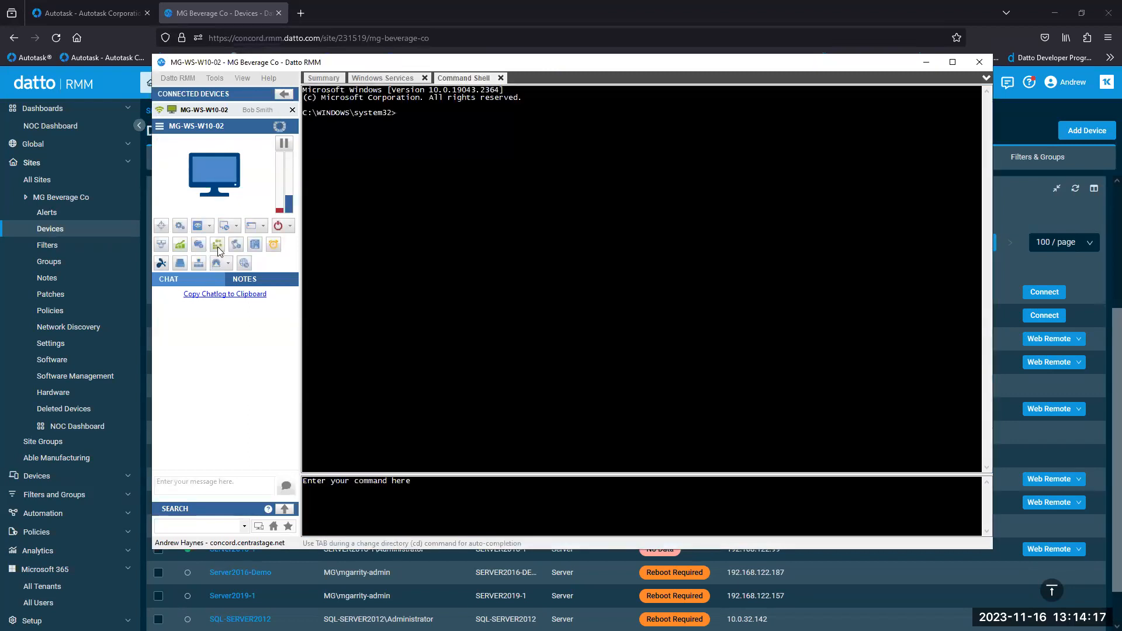
click(217, 246)
click(255, 246)
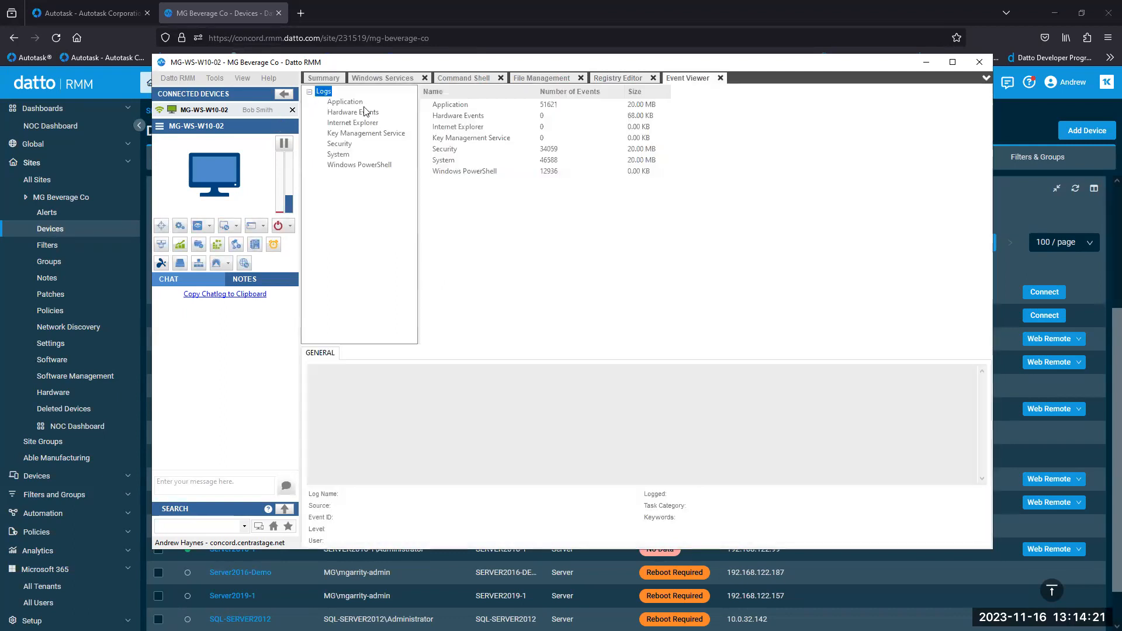
- Inspect the Auto Time Zone Updater service's startup type options and cancel without changes
click(383, 78)
right_click(474, 237)
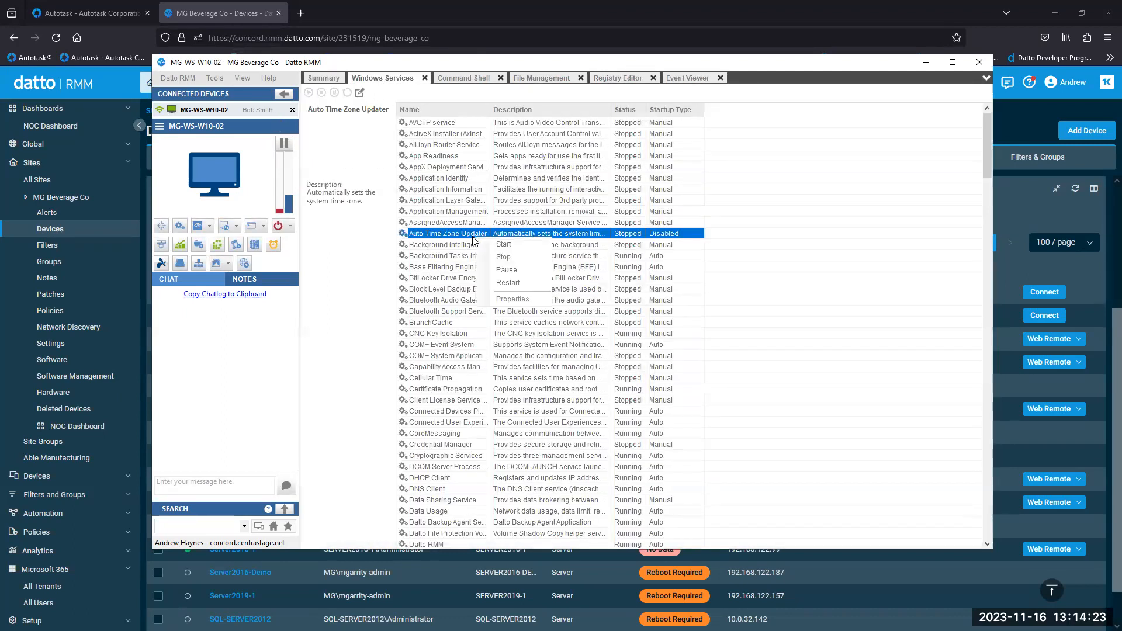
click(512, 299)
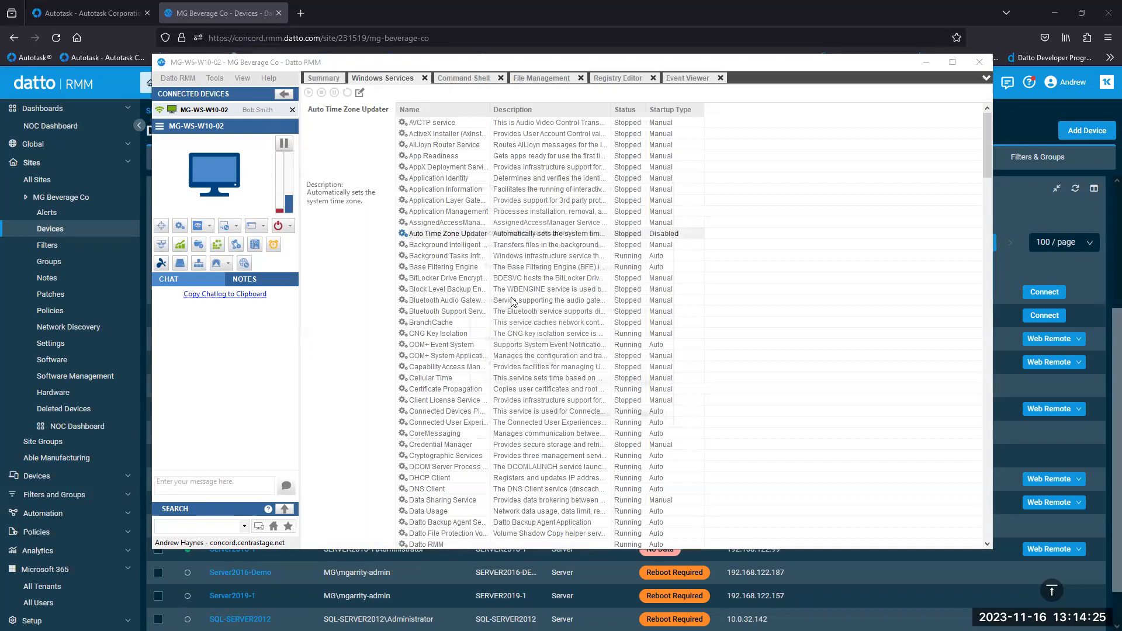
click(610, 340)
click(601, 417)
click(601, 418)
- Run ipconfig /all in the command shell, then view the C:\ drive in File Management
click(464, 77)
click(433, 505)
text(ipconfig /all)
key(Return)
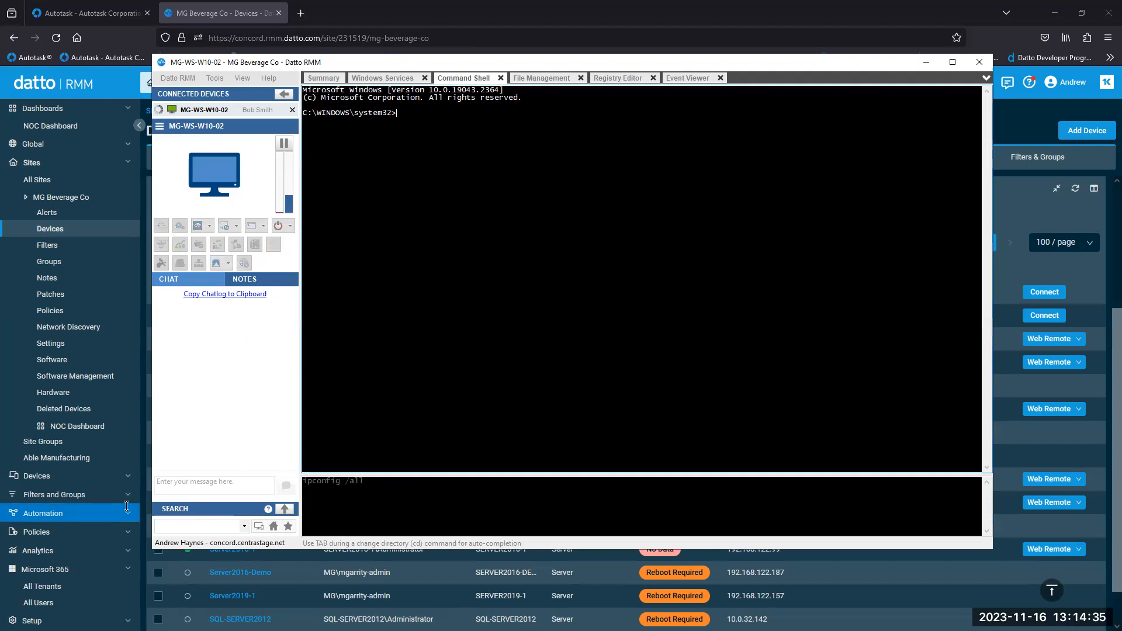
click(263, 226)
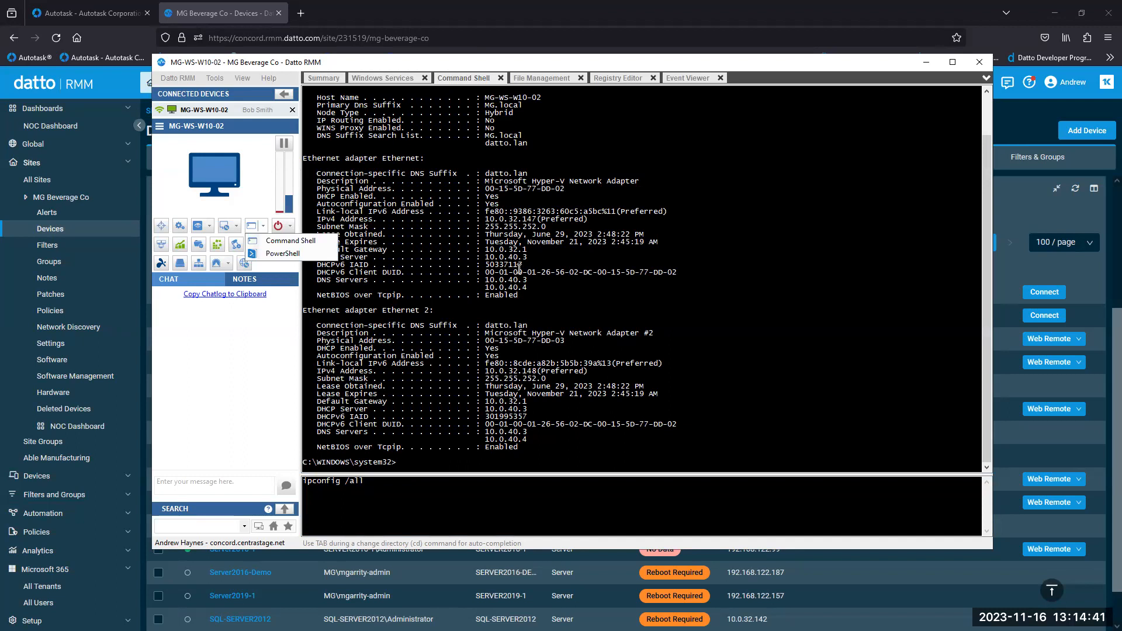
click(517, 246)
click(537, 80)
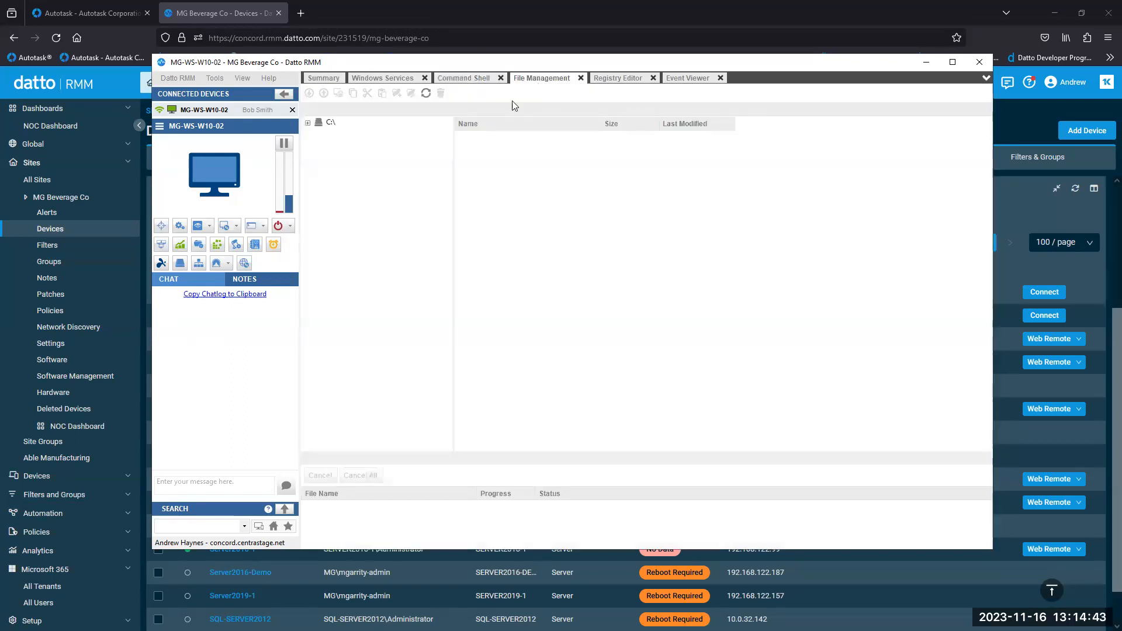
- Browse C:\Program Files (x86) to the Splashtop folder, then view the Registry Editor and Event Viewer
click(308, 123)
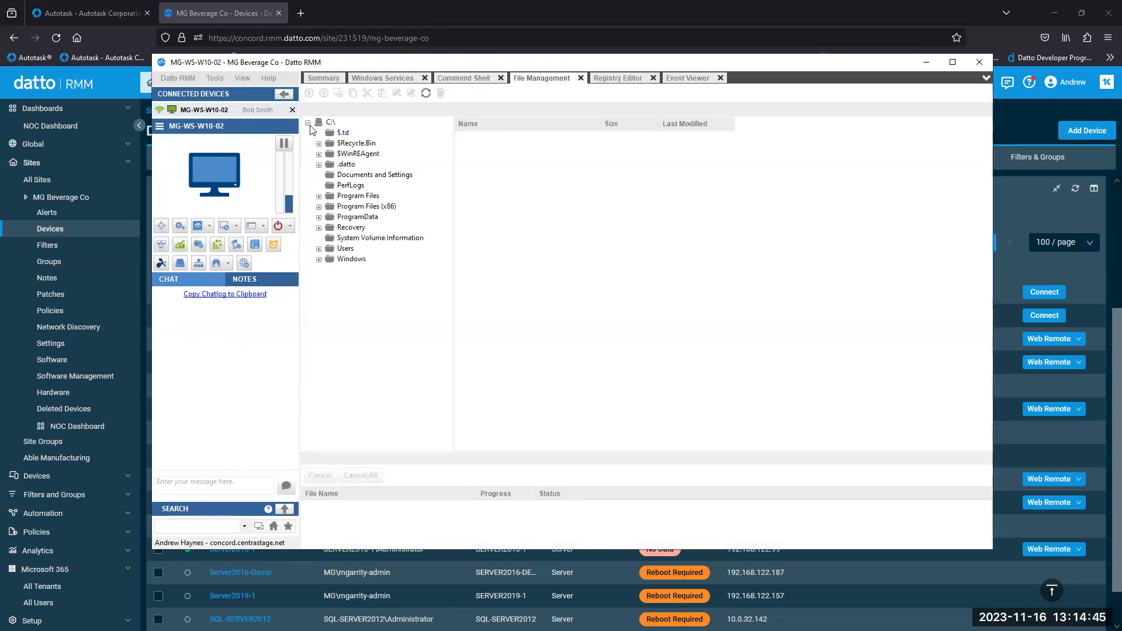
click(374, 208)
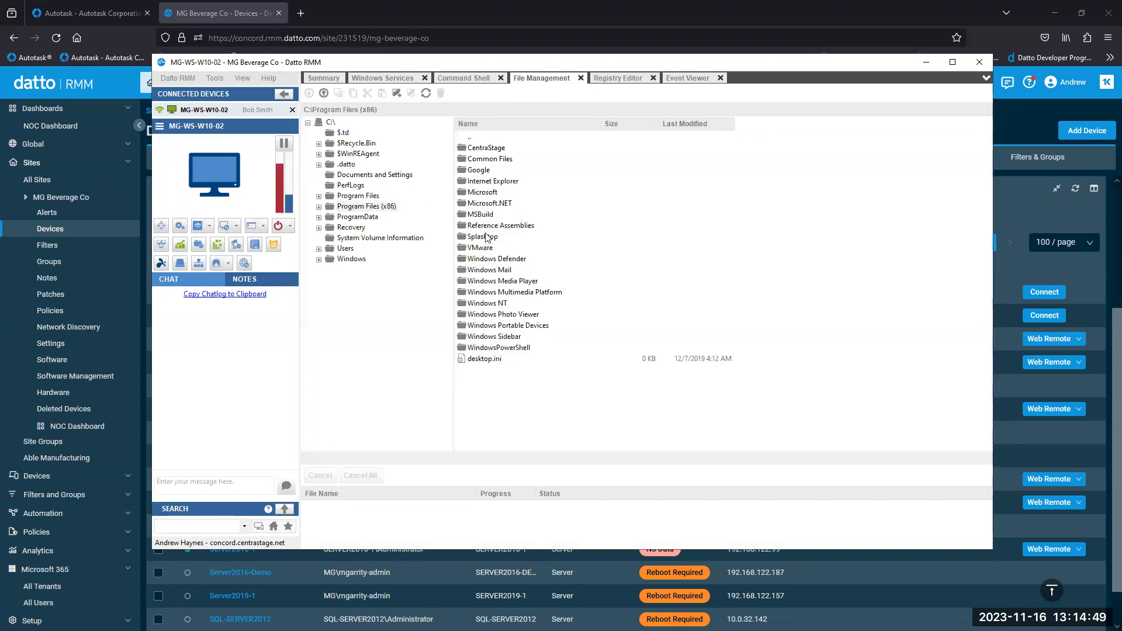
click(486, 237)
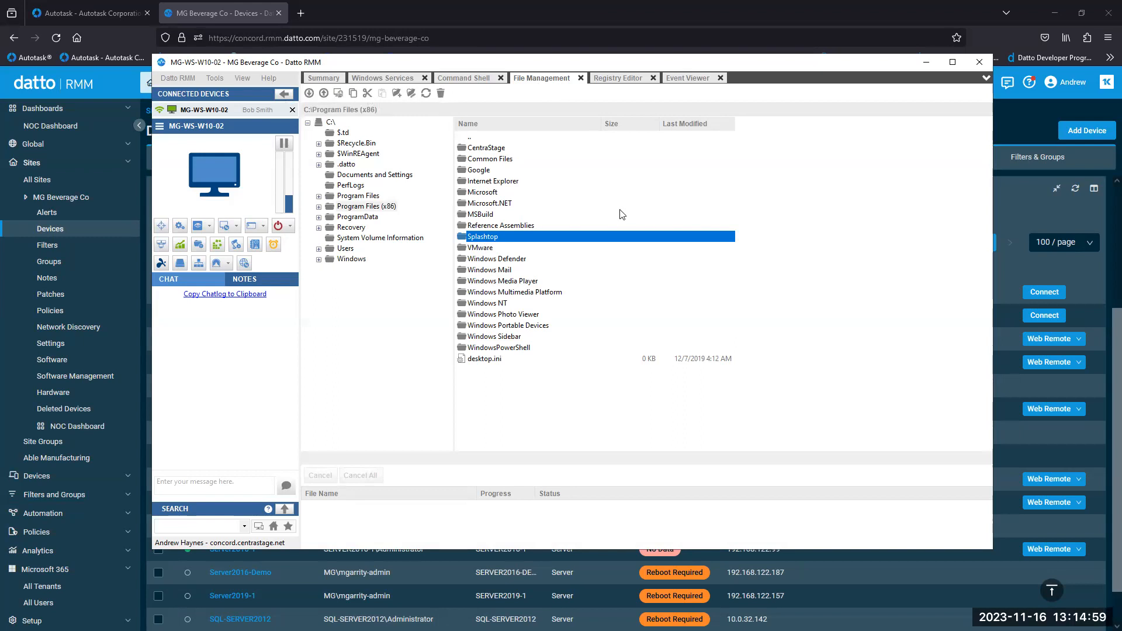
click(619, 80)
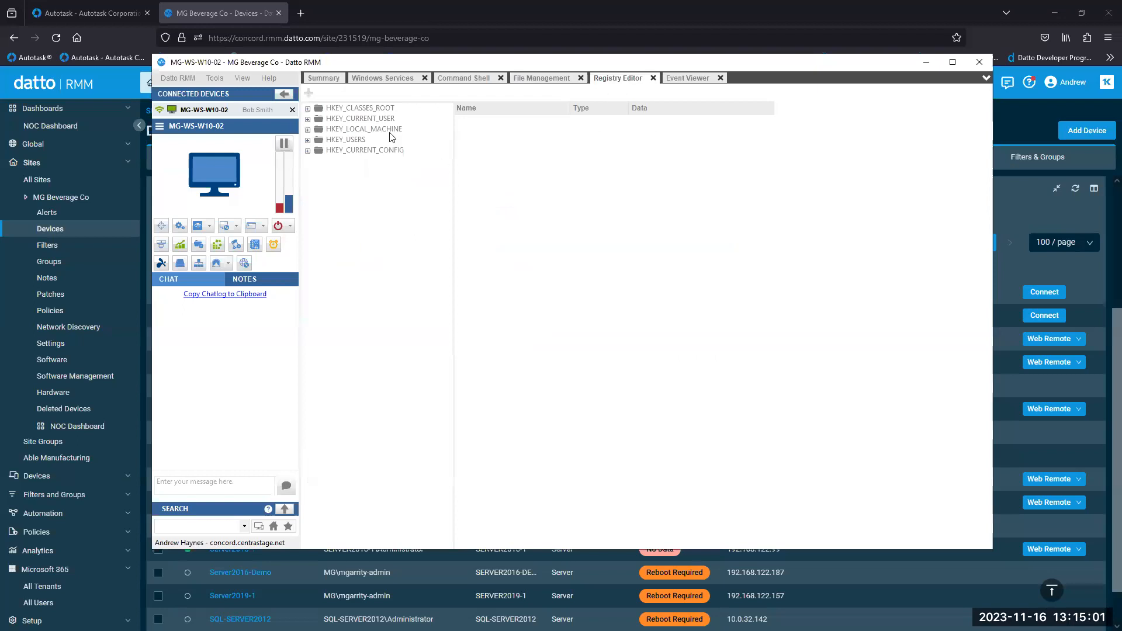
click(687, 80)
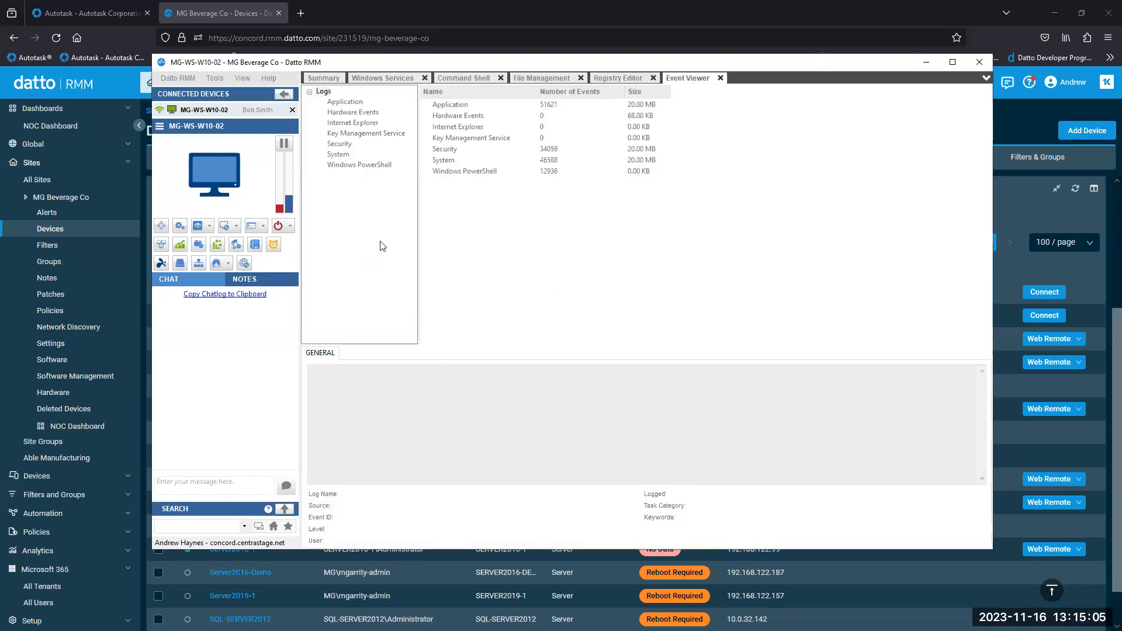
- Read the System log's NETLOGON error 5719 details, then close the Agent Browser window
click(342, 154)
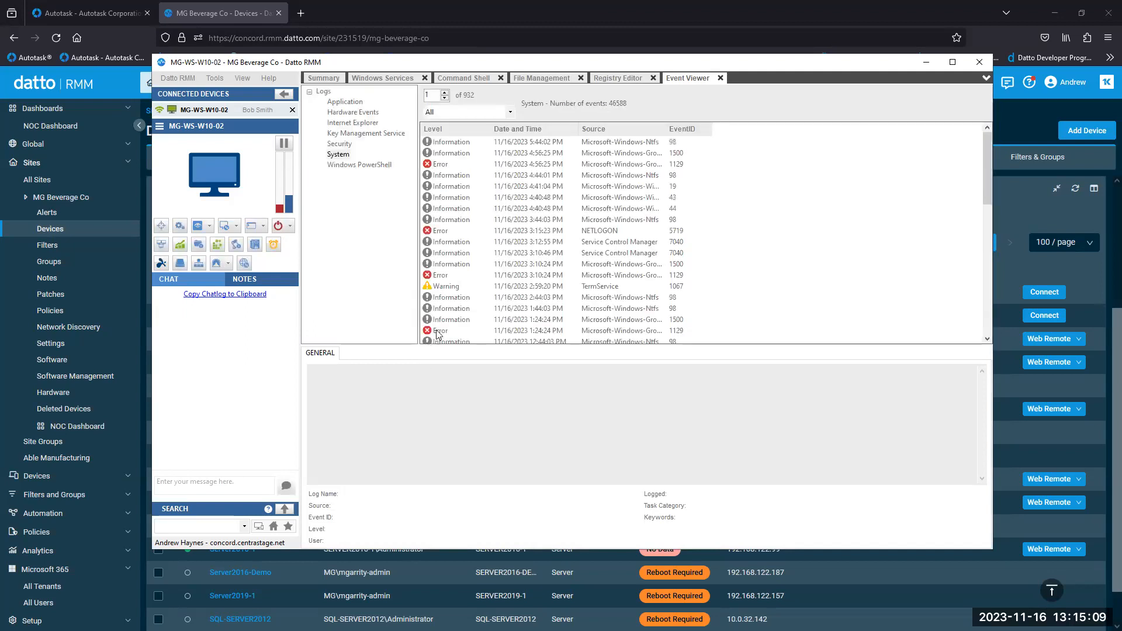
click(445, 165)
click(452, 231)
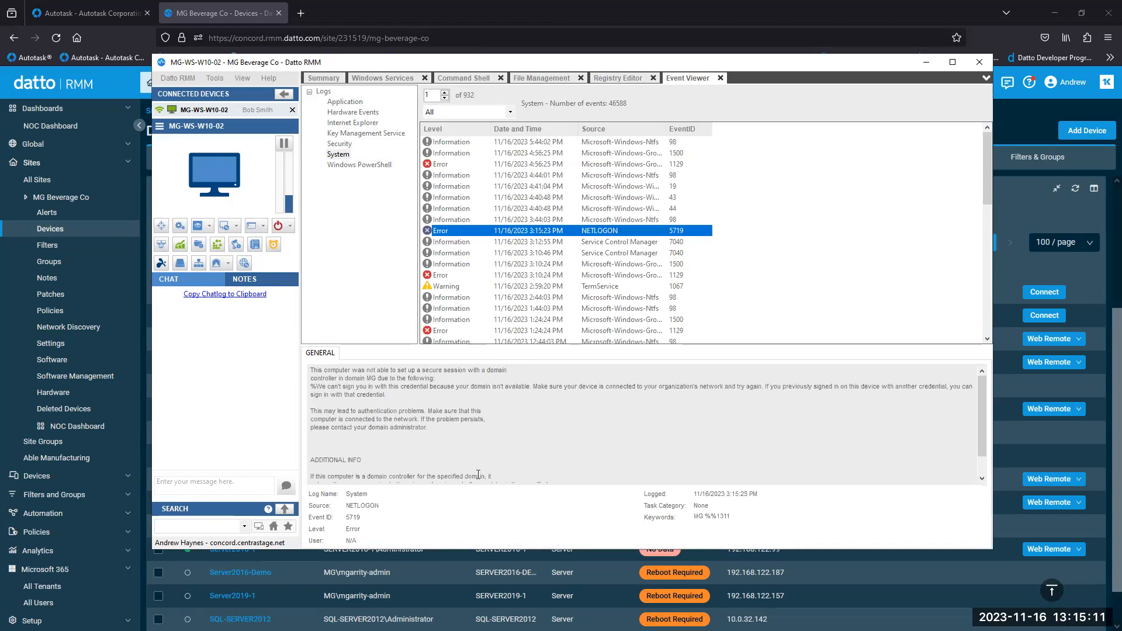
drag(475, 471, 403, 364)
click(535, 424)
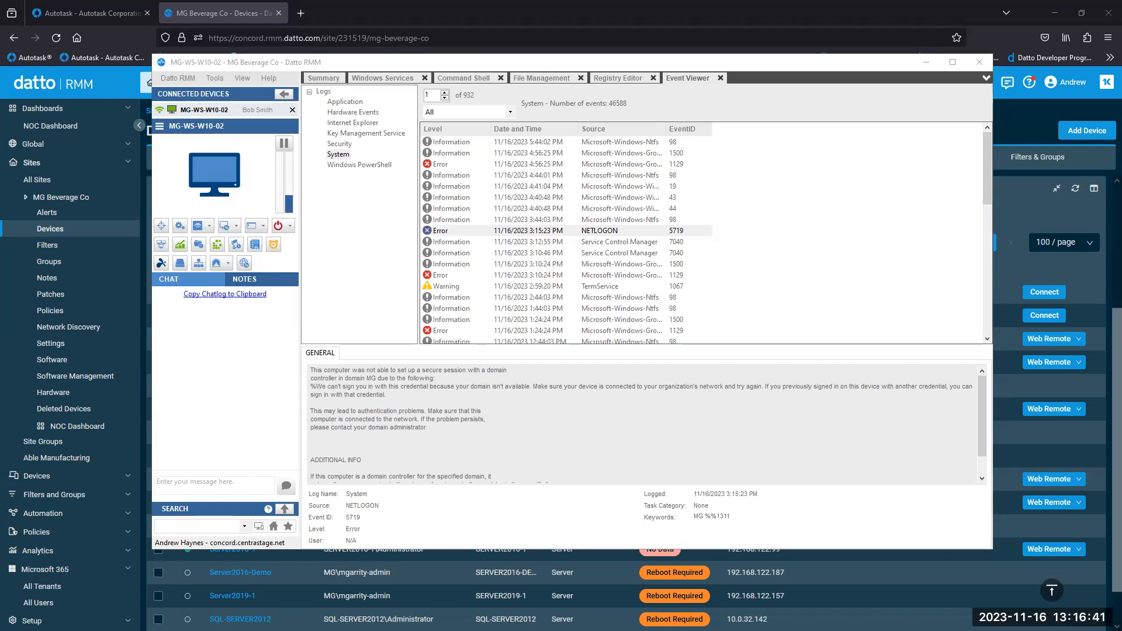
click(981, 64)
- Dismiss the close prompt, collapse Sites, and start a new Endpoint Security policy under Policies
click(657, 393)
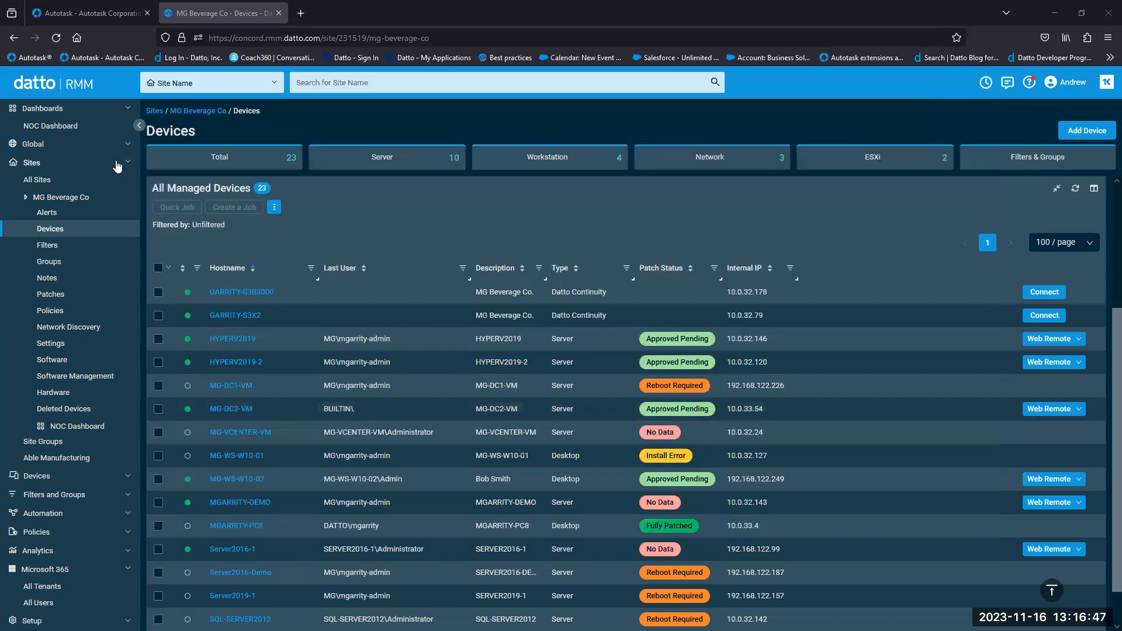
click(122, 163)
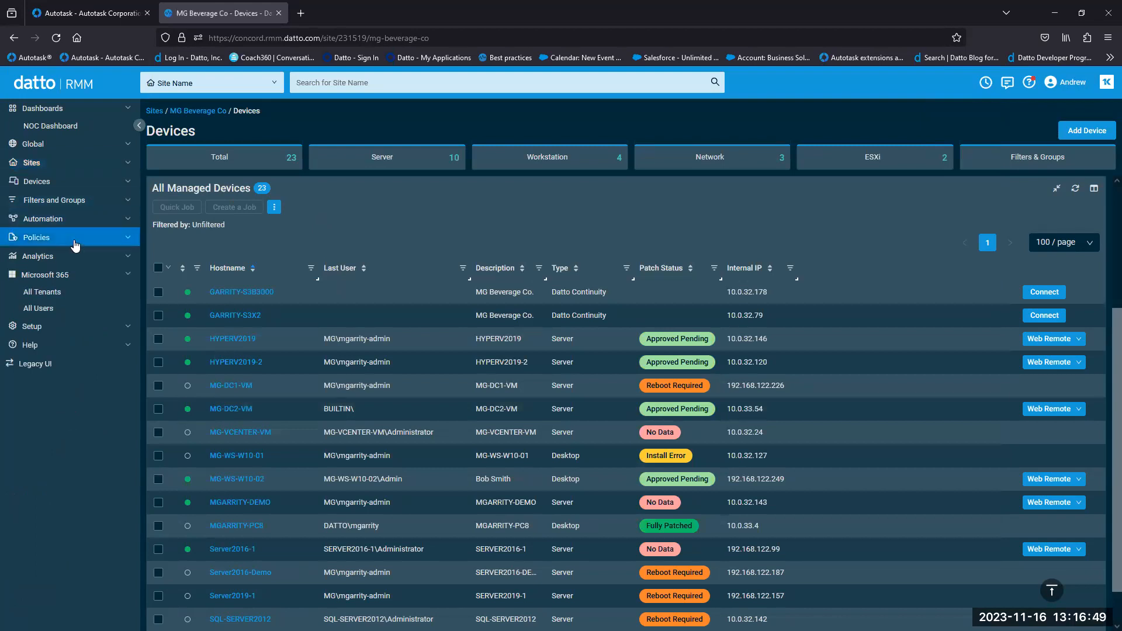
click(75, 243)
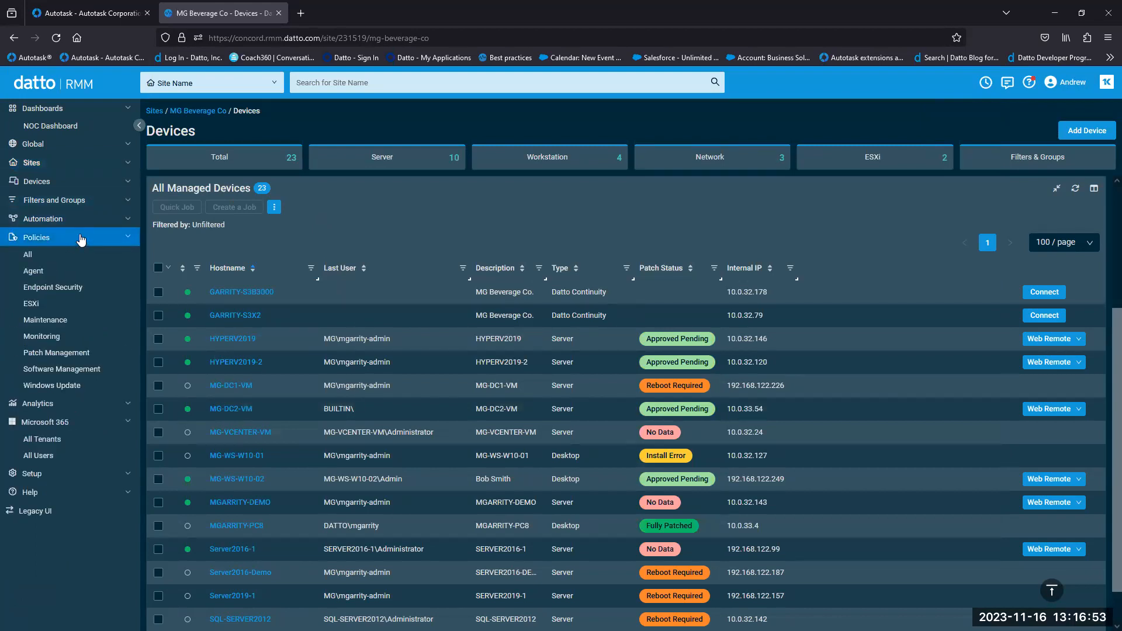
click(76, 290)
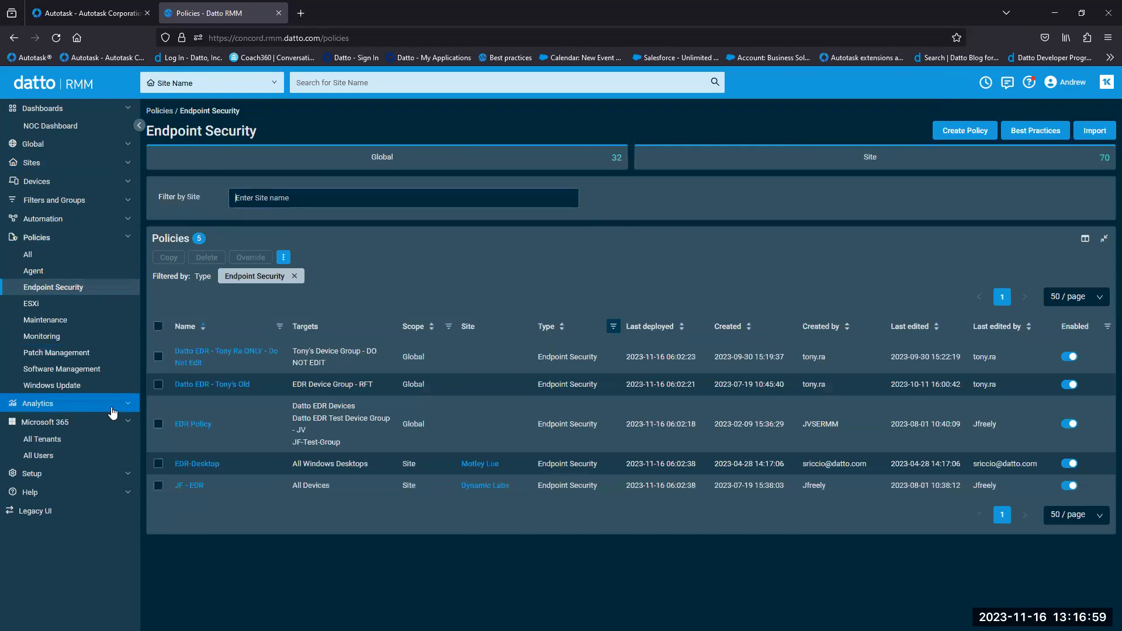
click(970, 138)
- Scroll down the Create Policy form and expand the Ransomware Detection section
scroll(752, 364, down, 2)
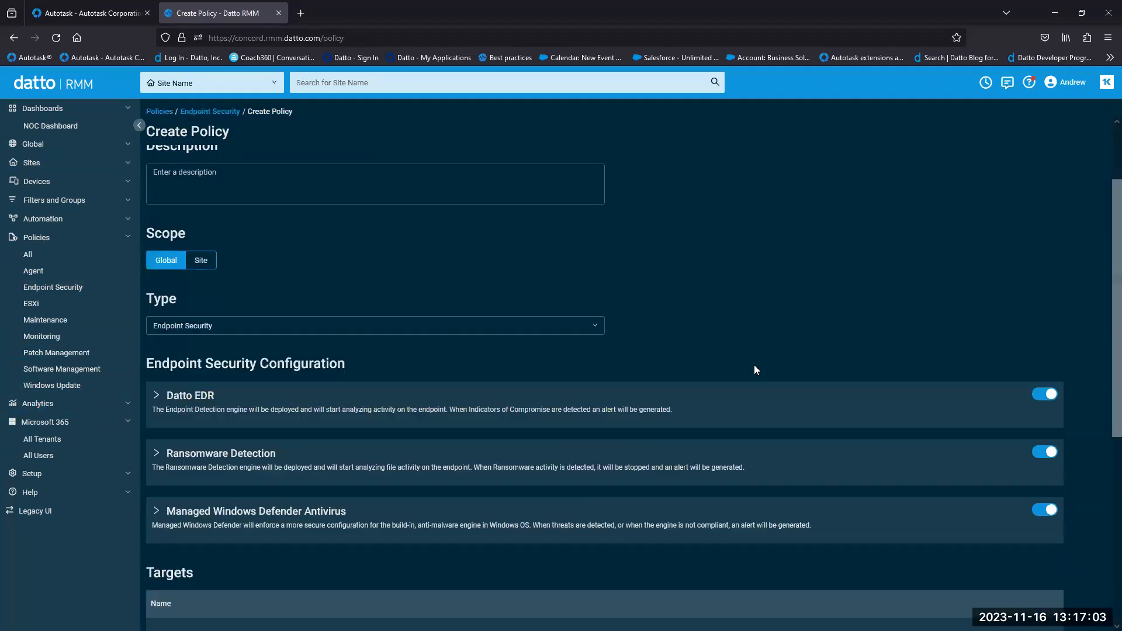
scroll(754, 370, down, 1)
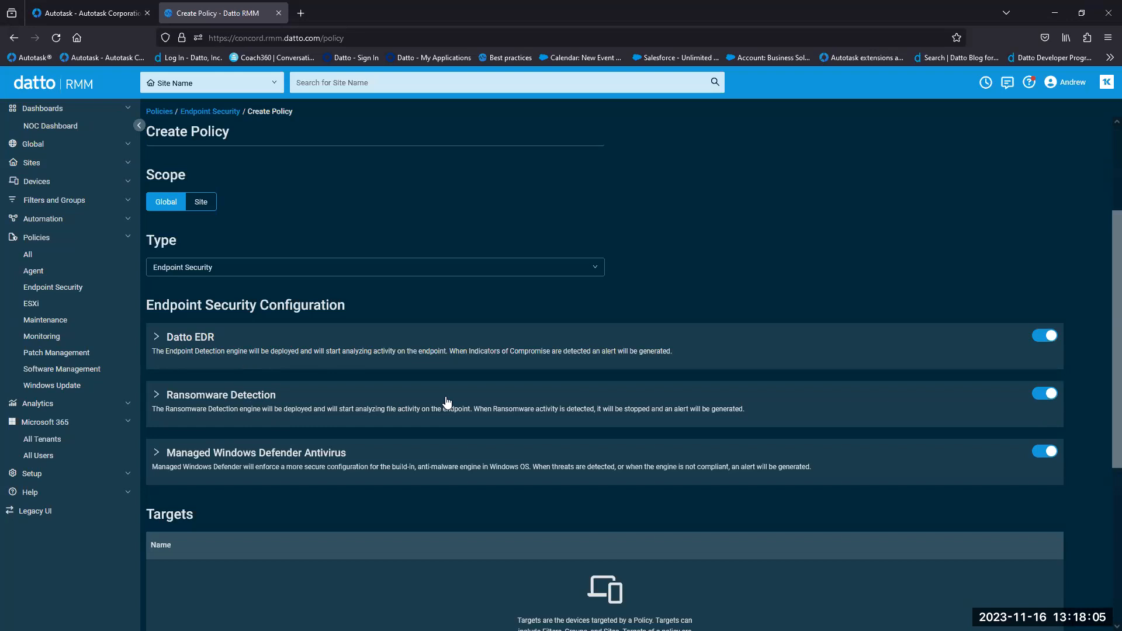
click(944, 416)
- Review the Ransomware monitor's Moderate alert and Response options, then cancel without changes
click(1025, 493)
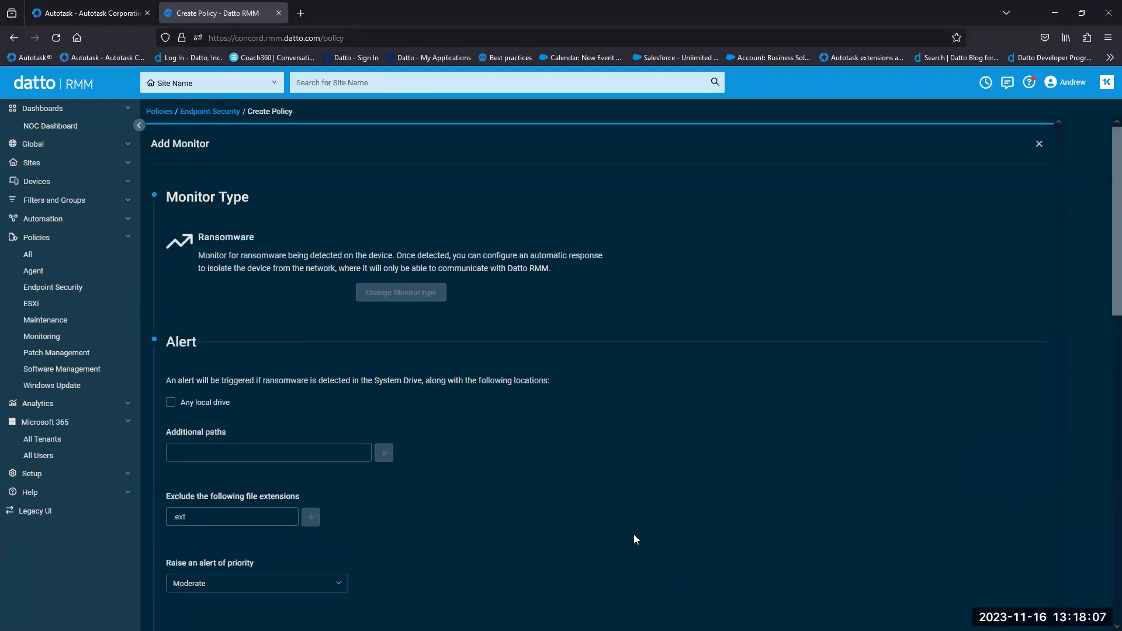
scroll(620, 493, down, 6)
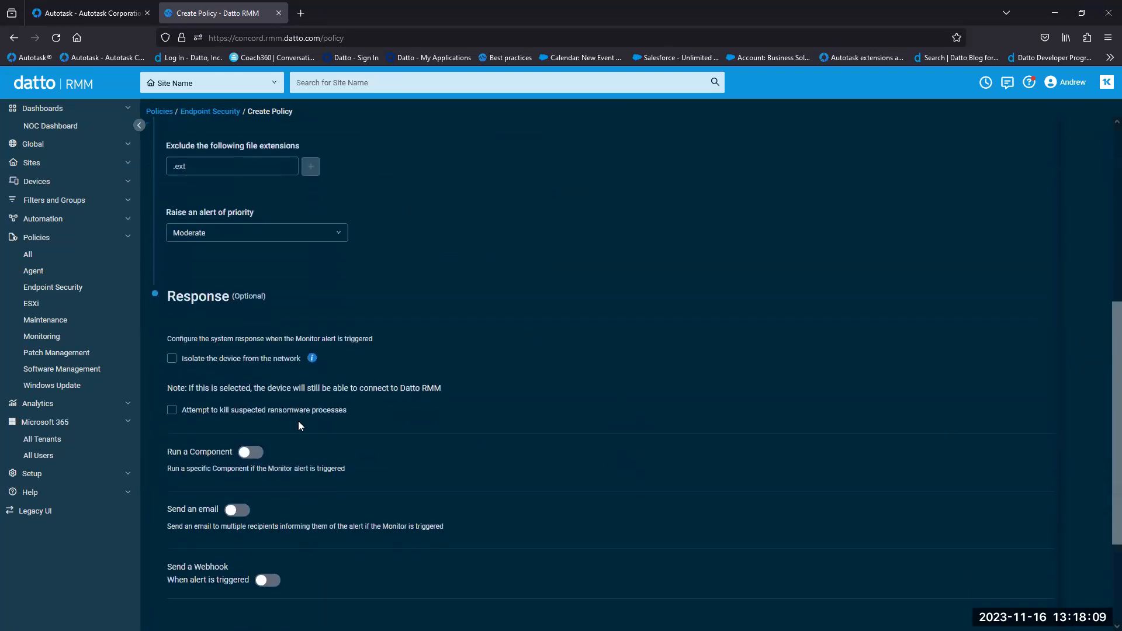
scroll(245, 374, down, 1)
drag(188, 321, 508, 330)
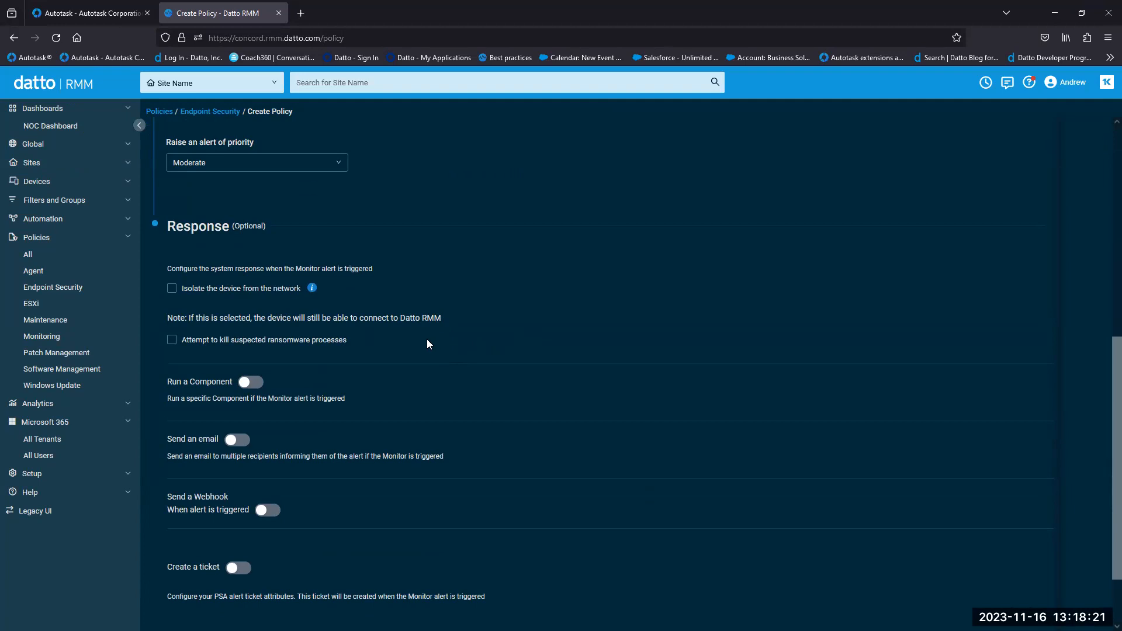
scroll(857, 524, down, 2)
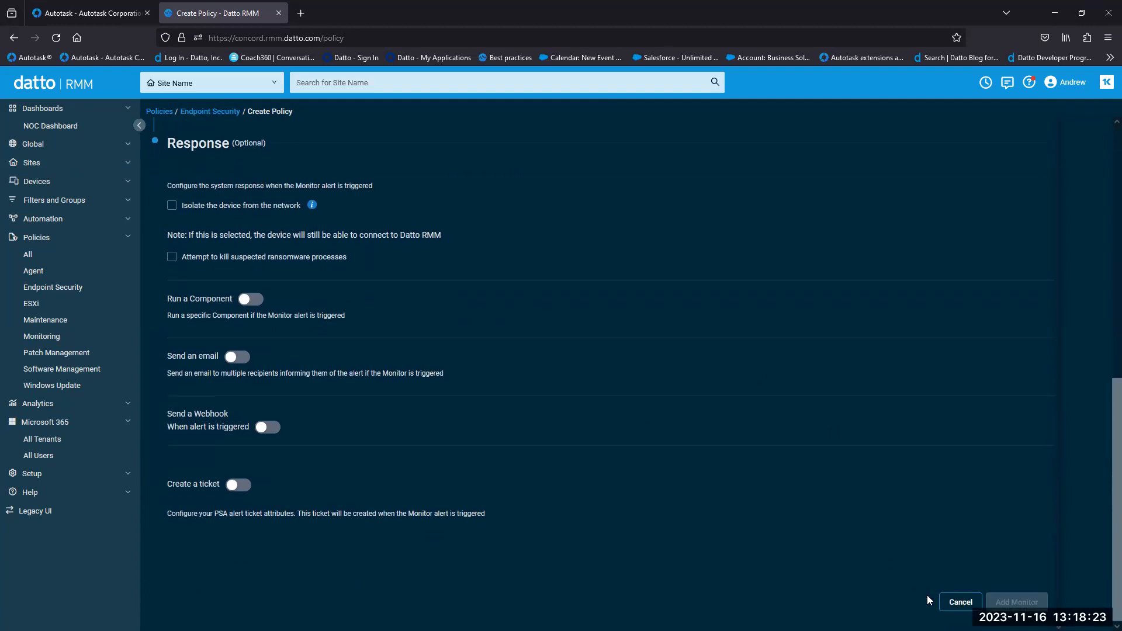
click(957, 600)
scroll(269, 386, down, 3)
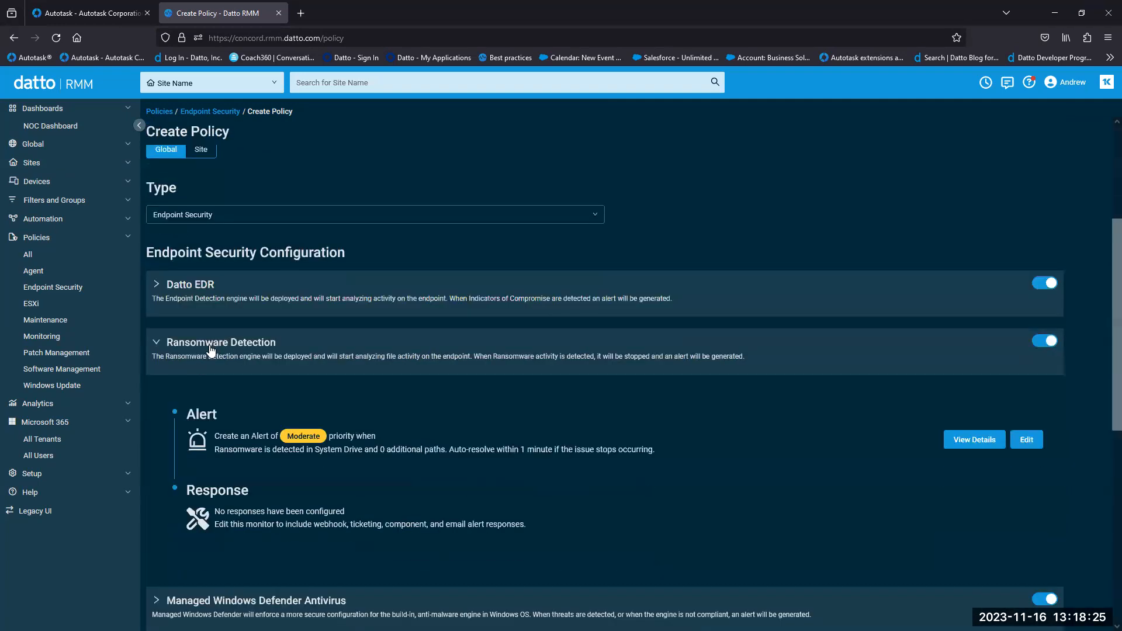
- Collapse Ransomware Detection and check Datto EDR's Critical alert on compromise indicators, then collapse it
click(215, 343)
click(236, 292)
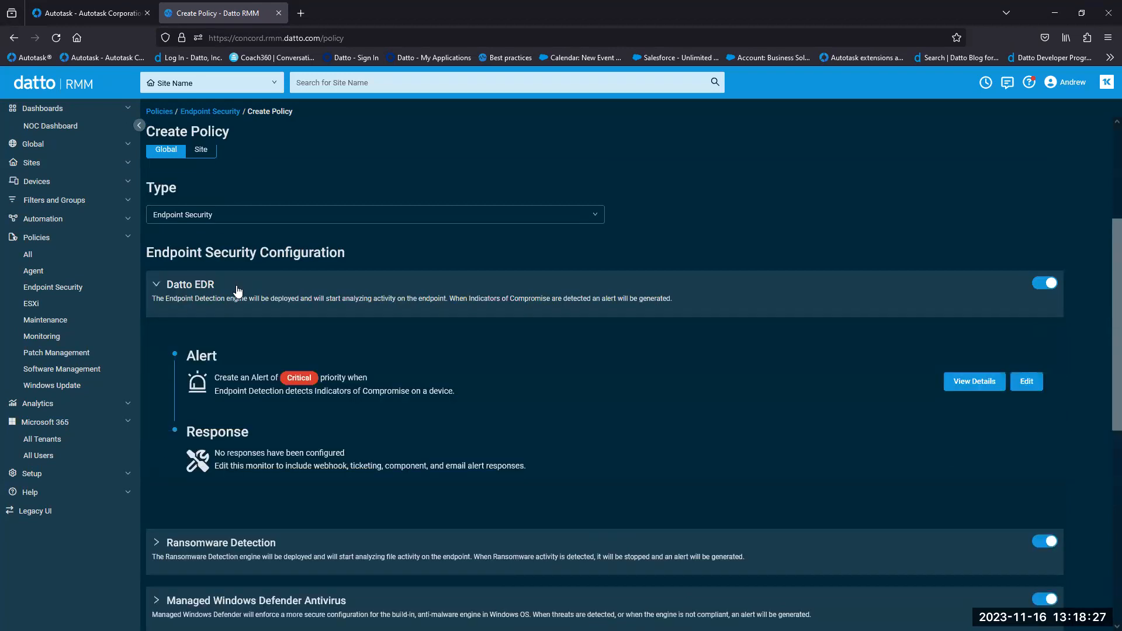
click(205, 295)
click(378, 295)
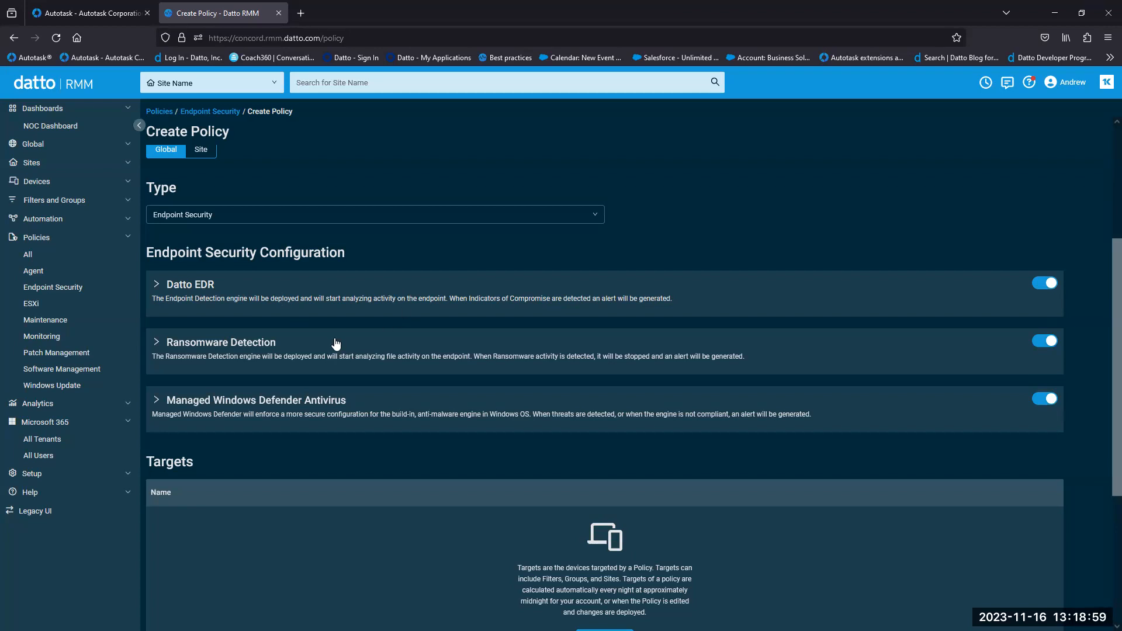
click(189, 413)
scroll(371, 382, down, 4)
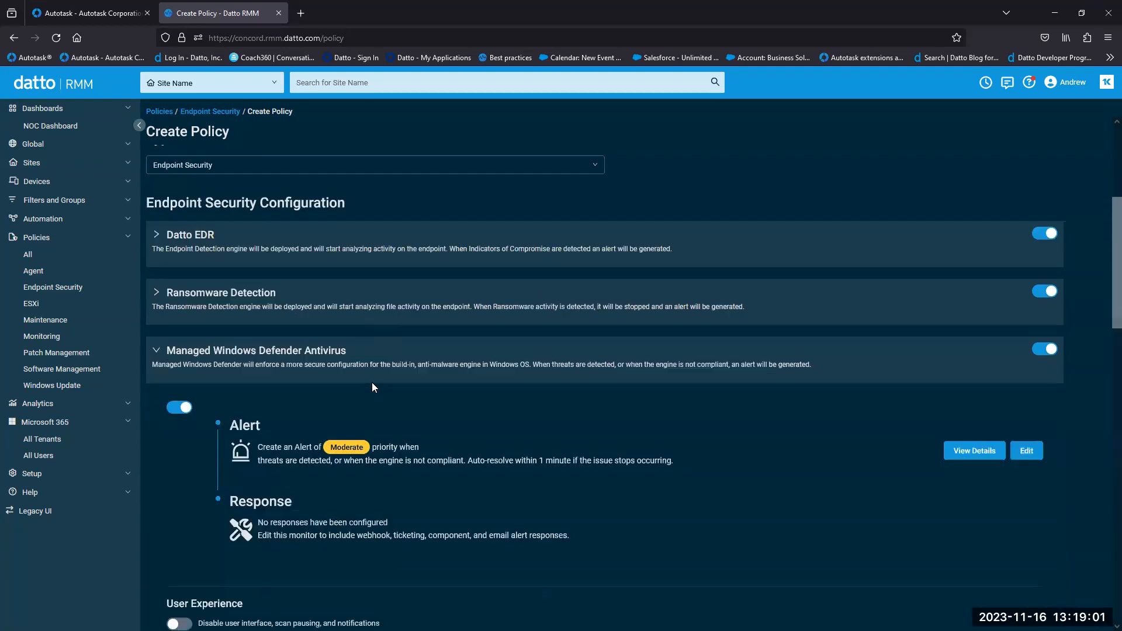
scroll(373, 386, down, 1)
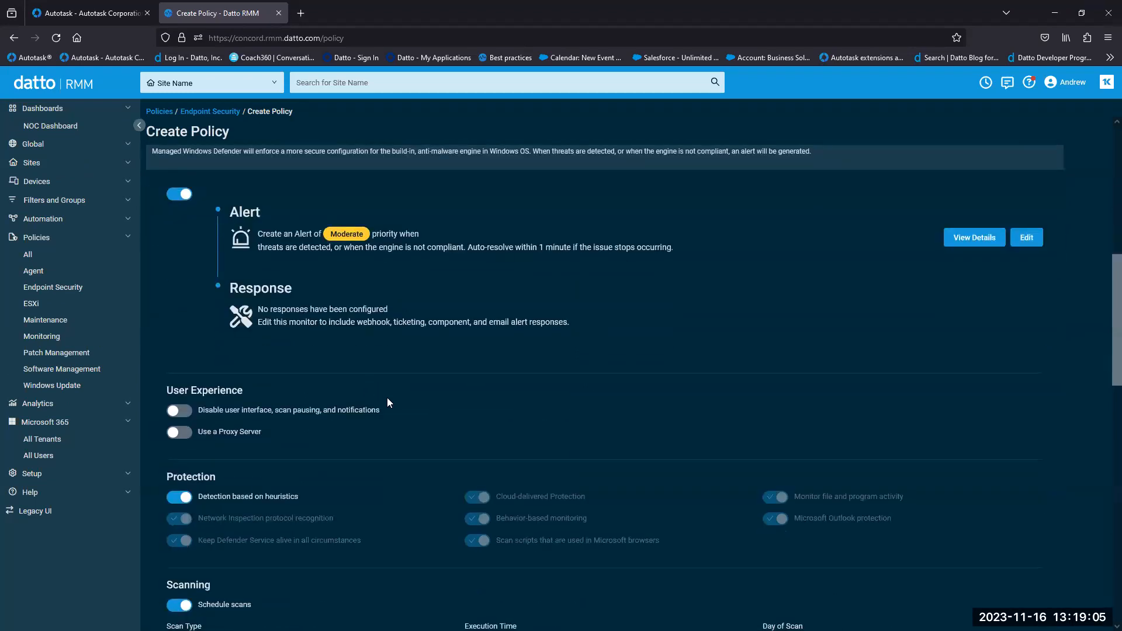
scroll(408, 400, down, 3)
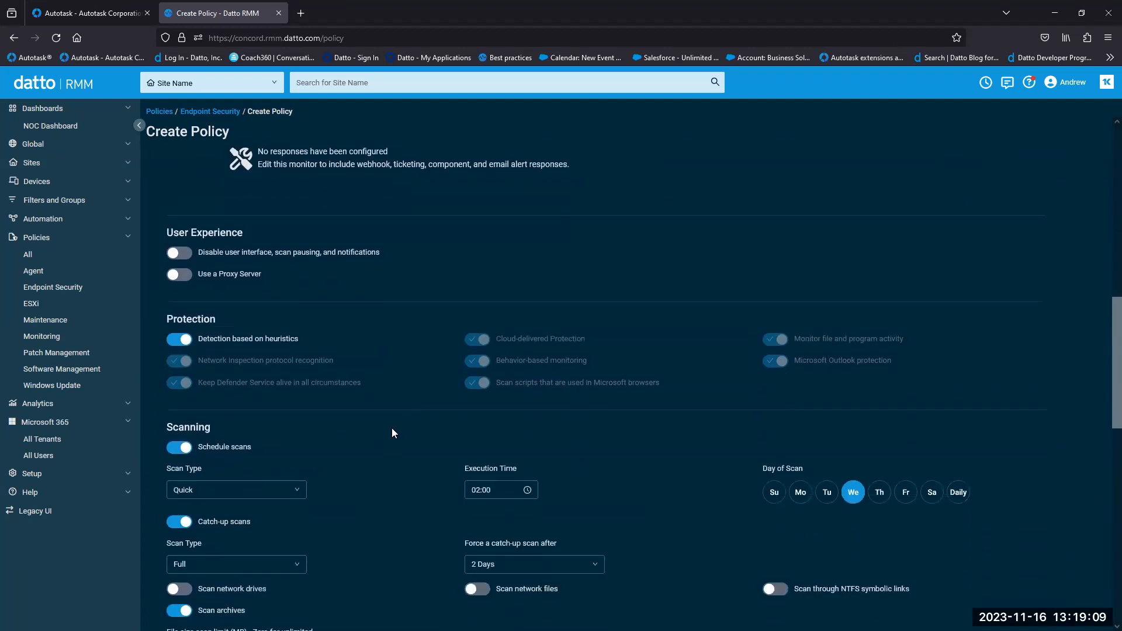
scroll(398, 419, down, 2)
scroll(404, 416, down, 3)
scroll(407, 410, down, 2)
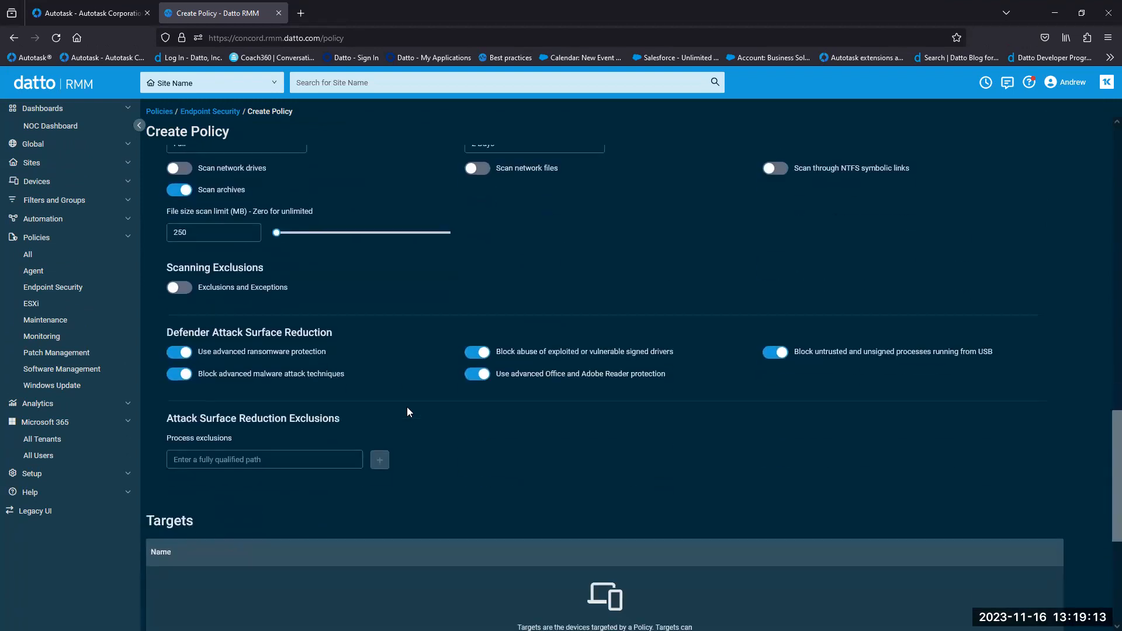
drag(1103, 465, 1103, 239)
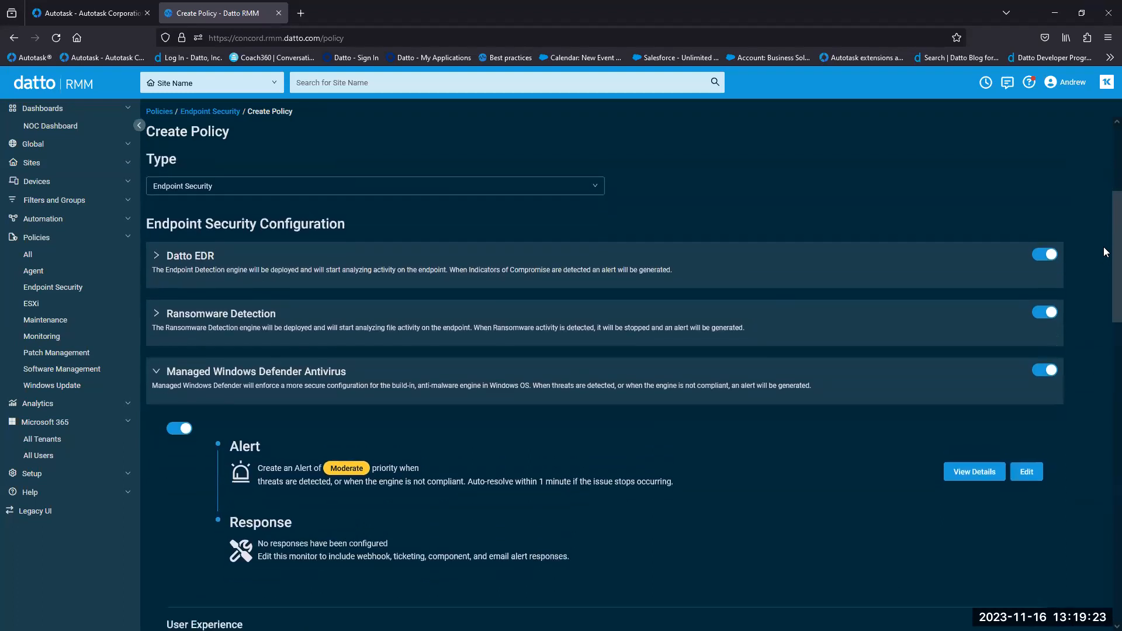
click(302, 384)
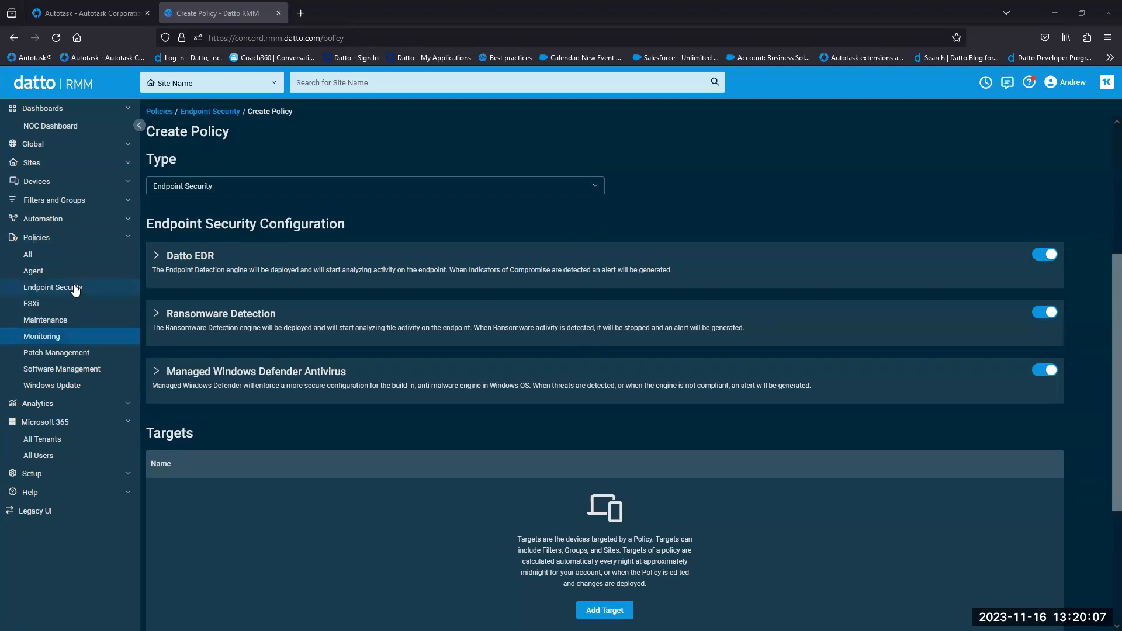
- Open Monitoring policies, browse the 83 Best Practices templates, then close that panel
click(65, 340)
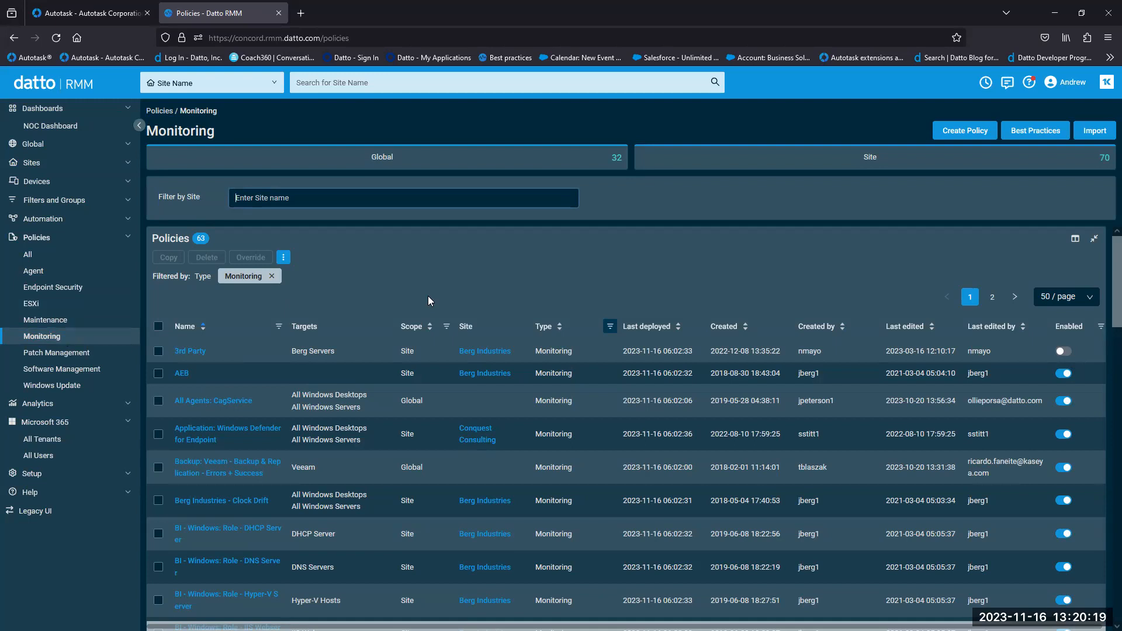
click(1050, 134)
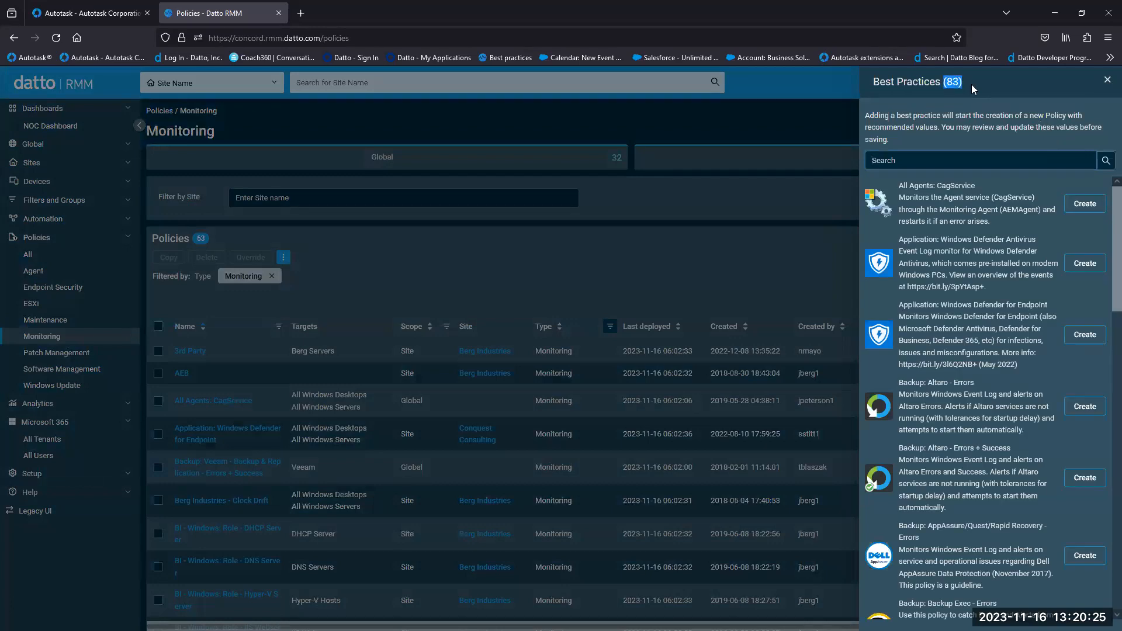
drag(1112, 213, 1112, 191)
scroll(1105, 374, down, 5)
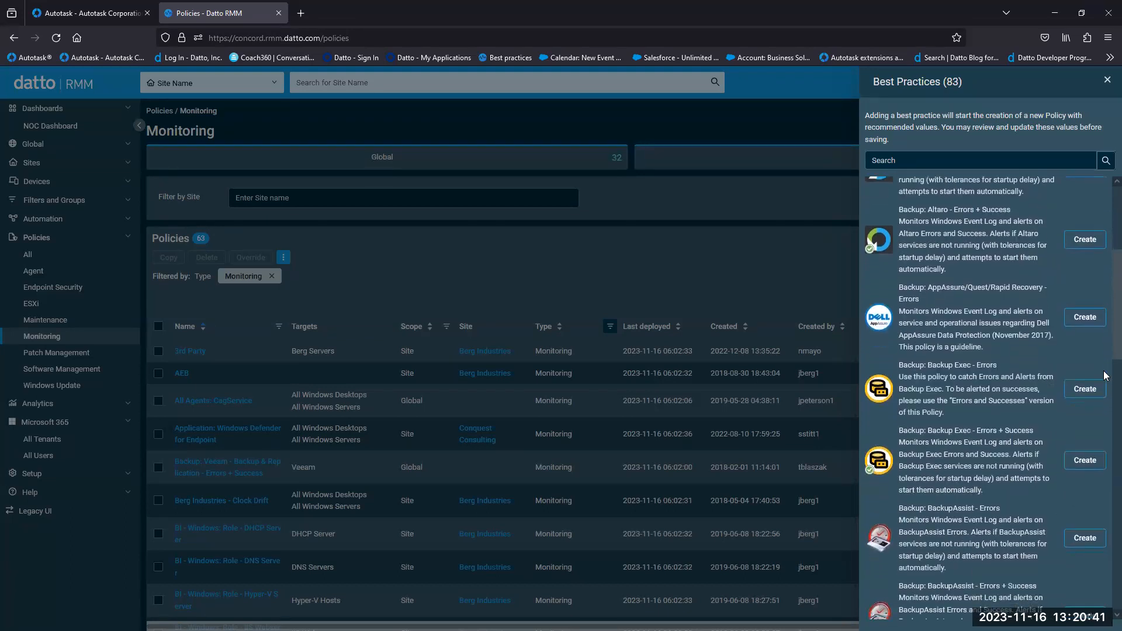
drag(1103, 379, 1104, 382)
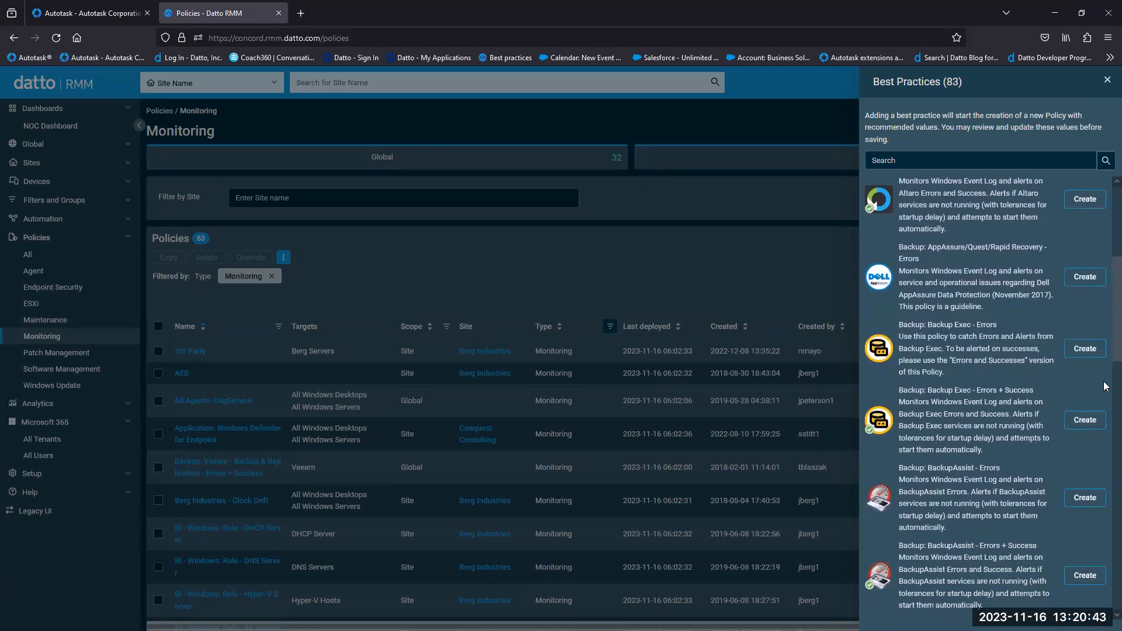
scroll(1103, 381, down, 1)
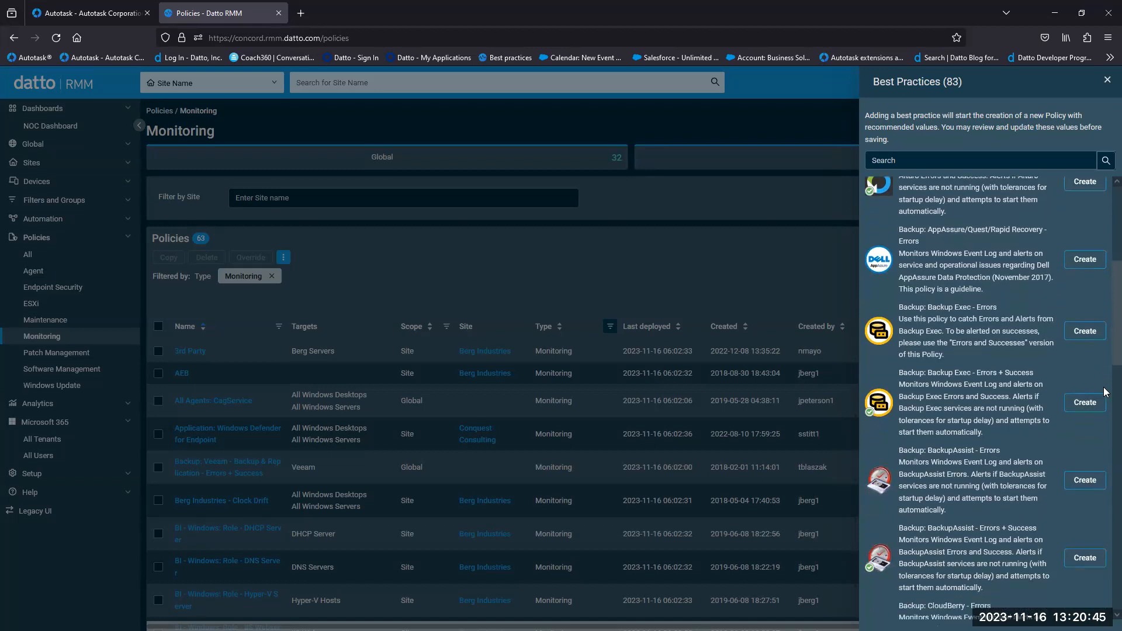
scroll(1104, 395, down, 1)
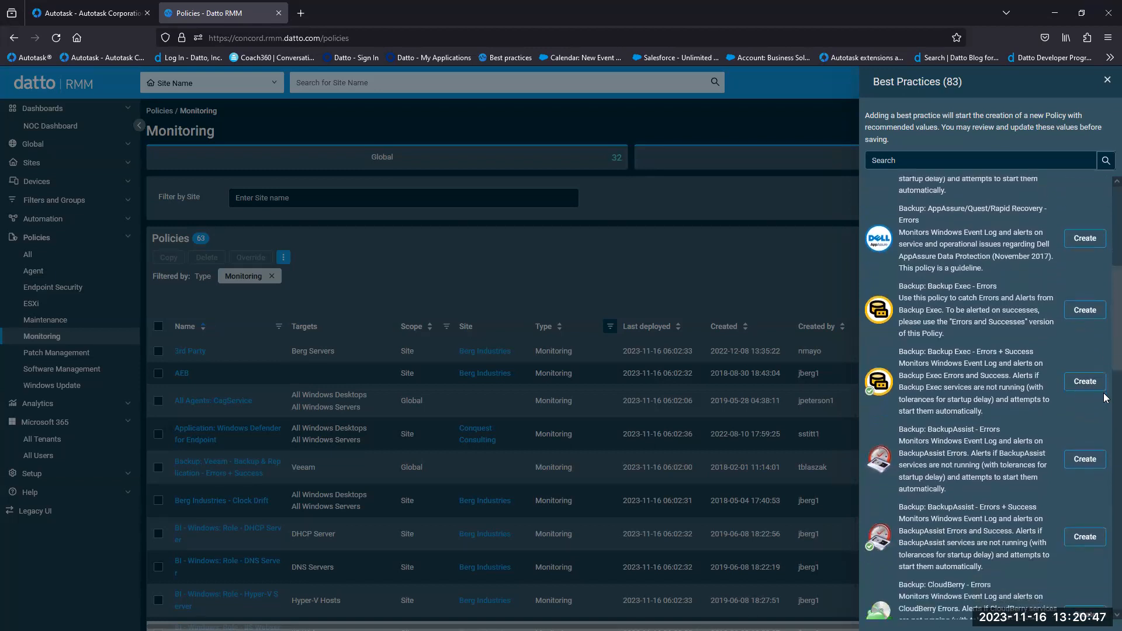
scroll(1104, 397, up, 5)
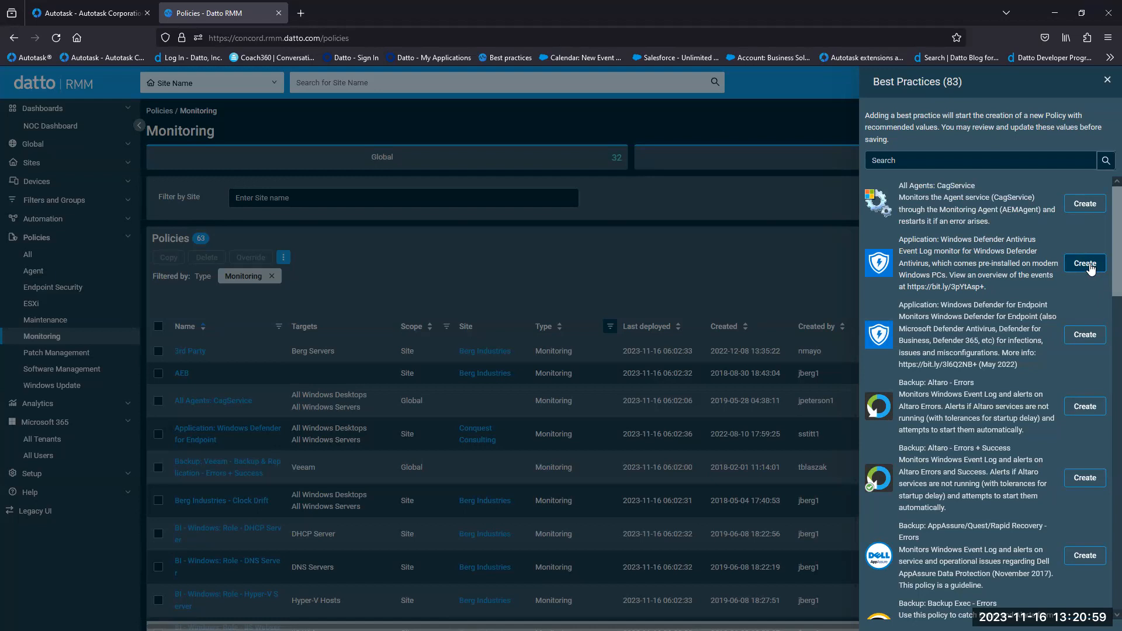
click(1107, 79)
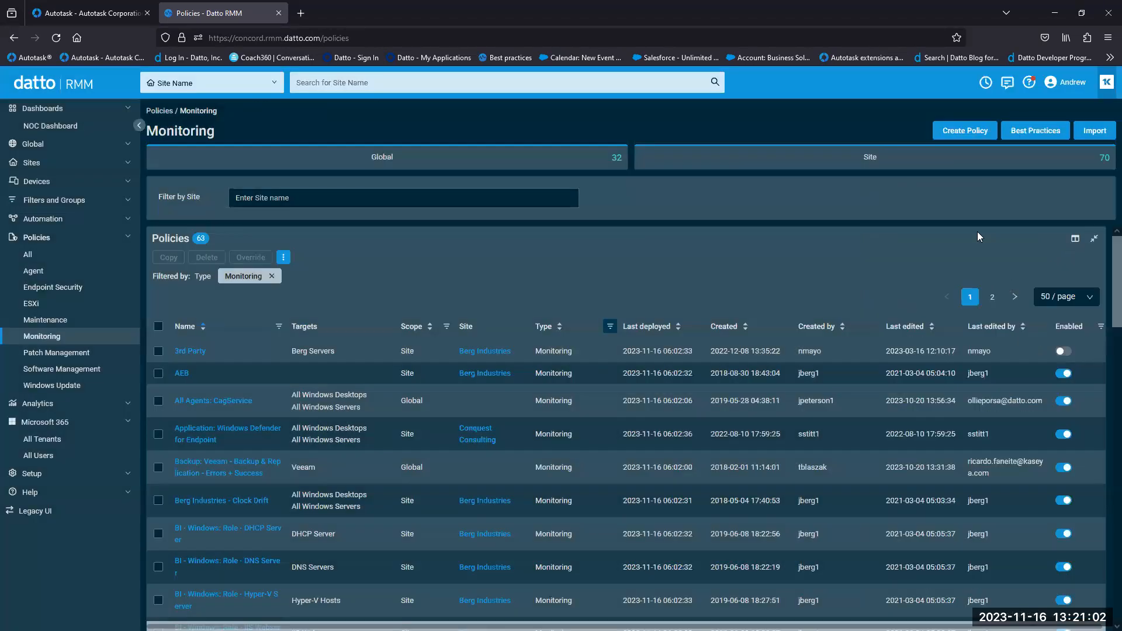
- Create a new monitoring policy and add a Service monitor to it
click(963, 139)
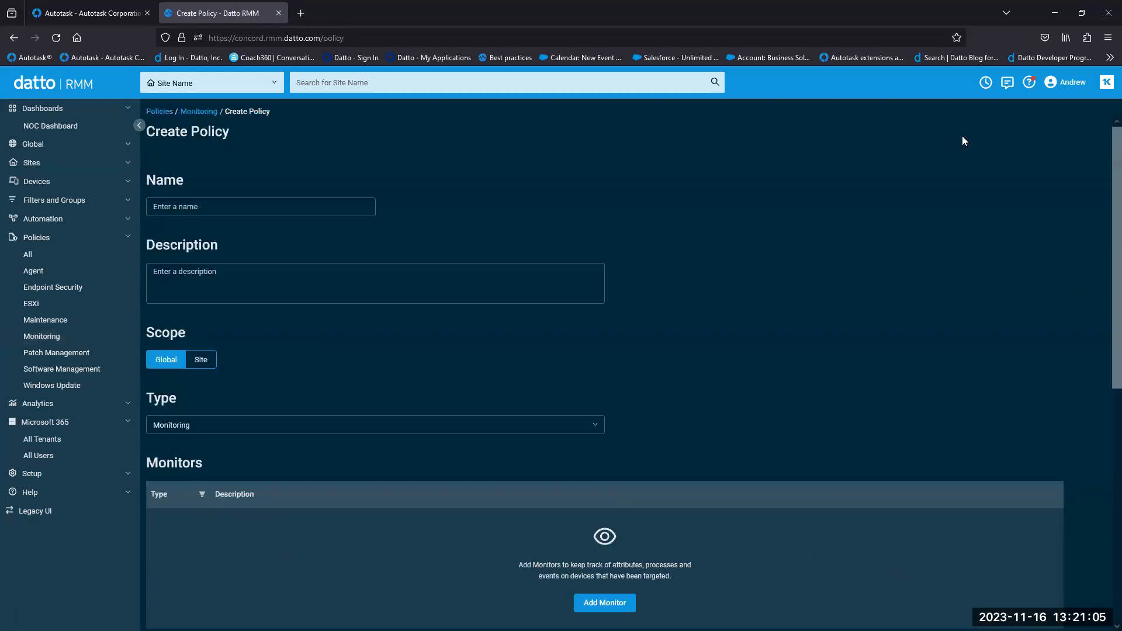
scroll(1103, 207, down, 4)
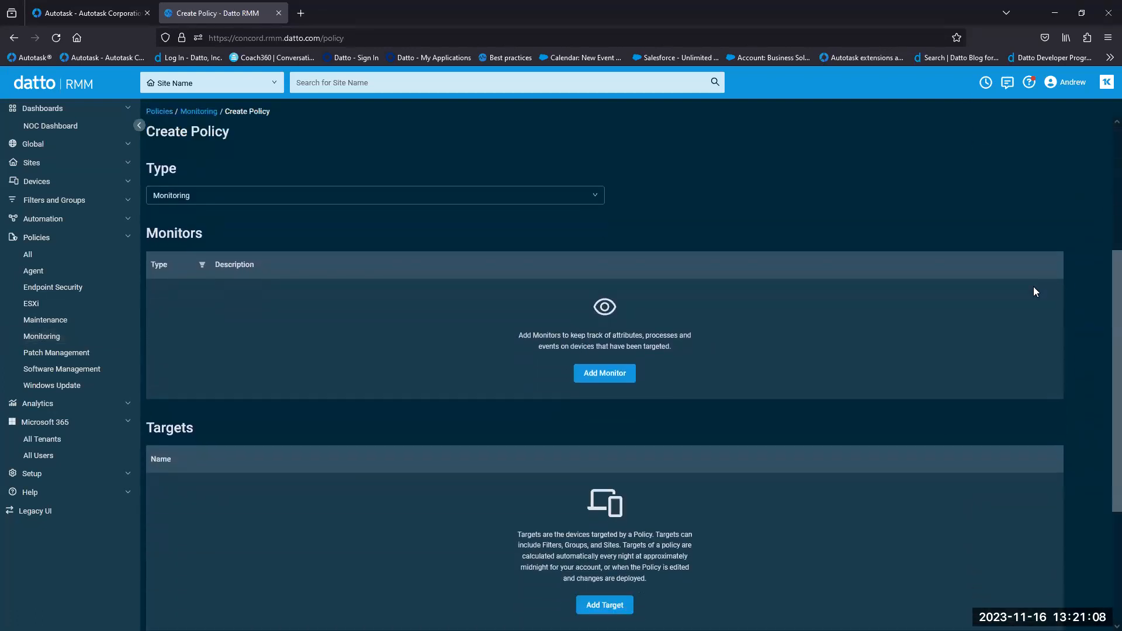
click(599, 383)
click(600, 327)
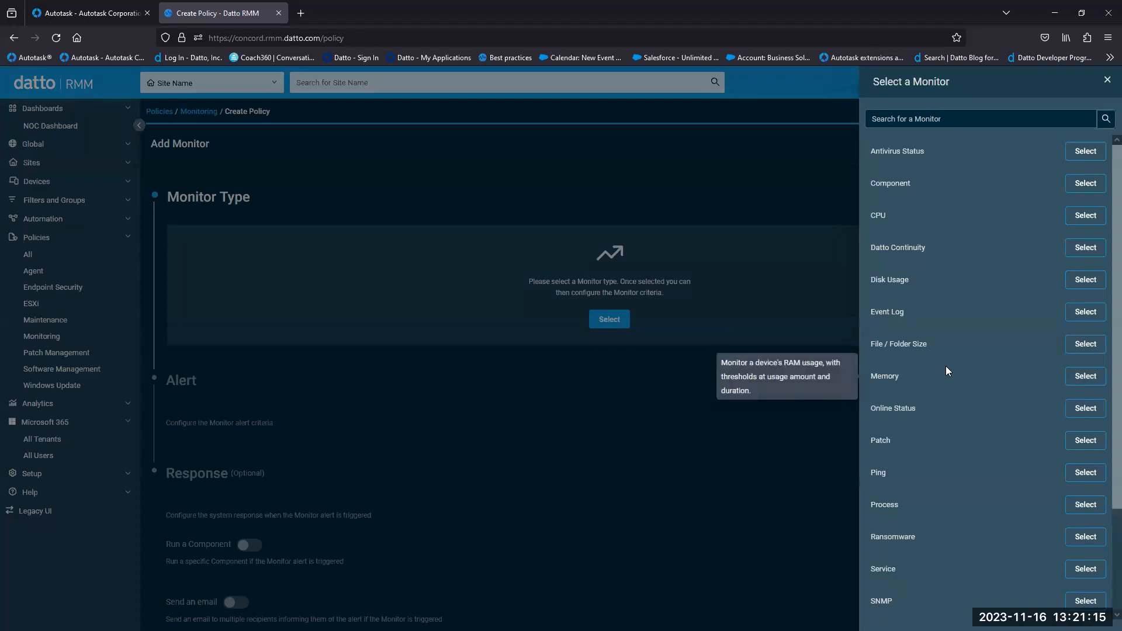
scroll(945, 366, down, 2)
scroll(1018, 416, down, 1)
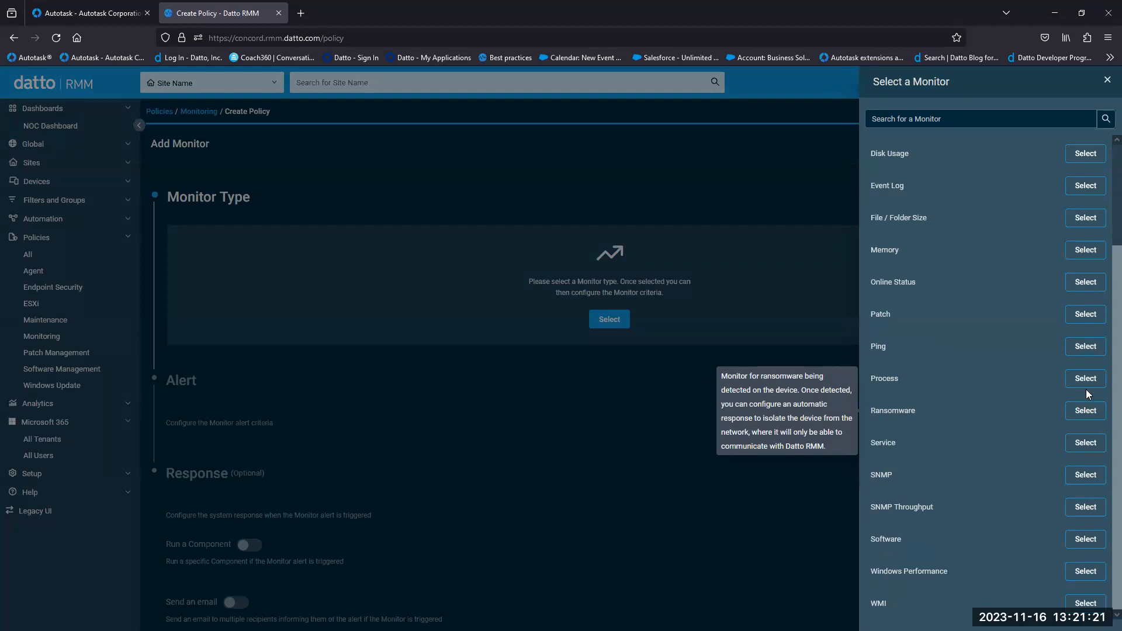
scroll(1105, 320, up, 2)
scroll(1104, 346, down, 3)
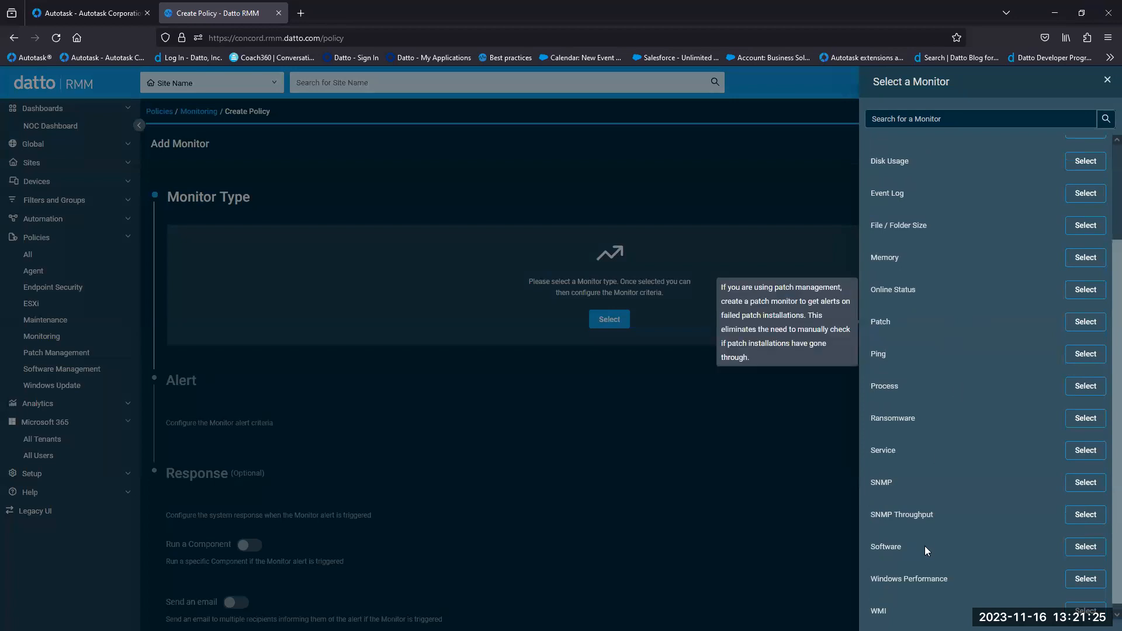
click(1085, 450)
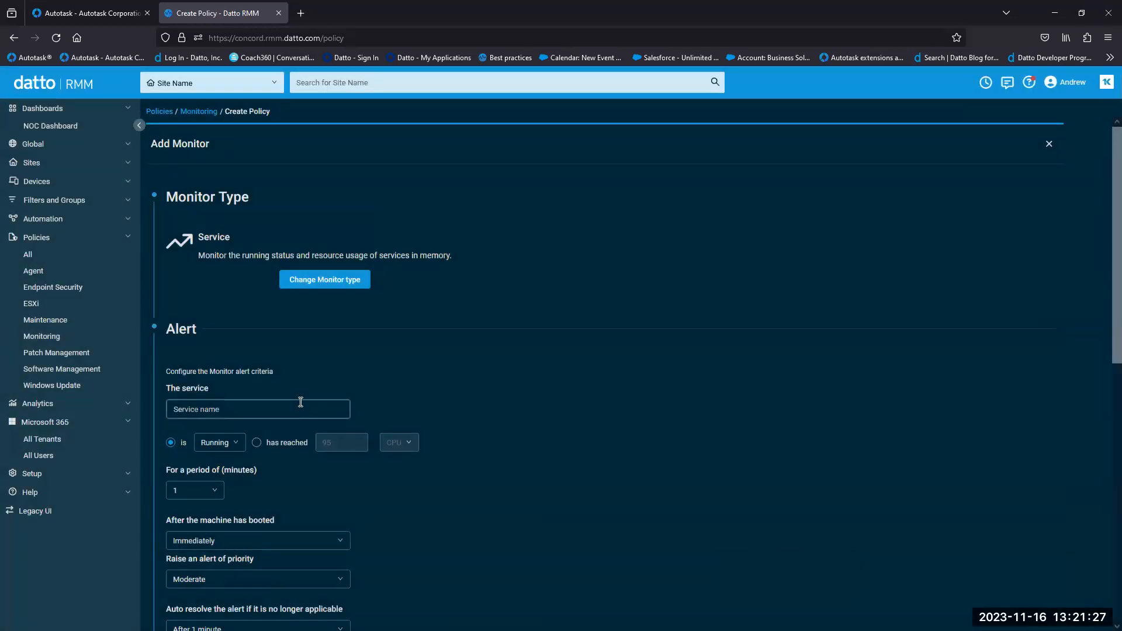
- Watch the Spooler service, alerting when Stopped for 1 minute at Moderate priority
scroll(608, 435, down, 1)
scroll(607, 438, down, 2)
text(spooler)
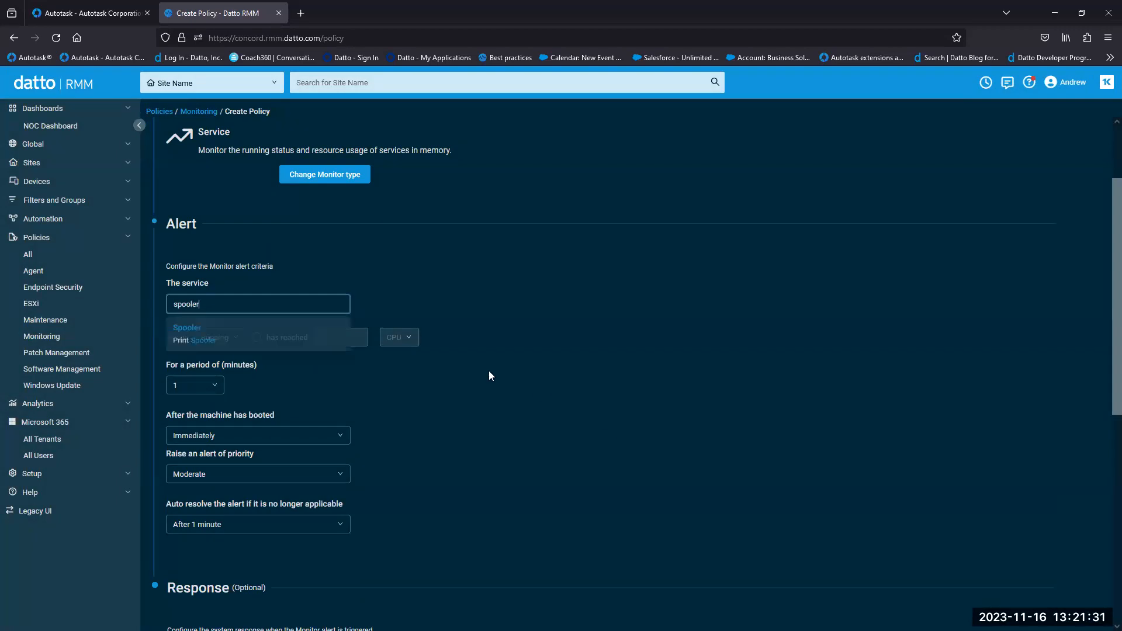
click(248, 328)
click(234, 337)
click(225, 380)
click(223, 392)
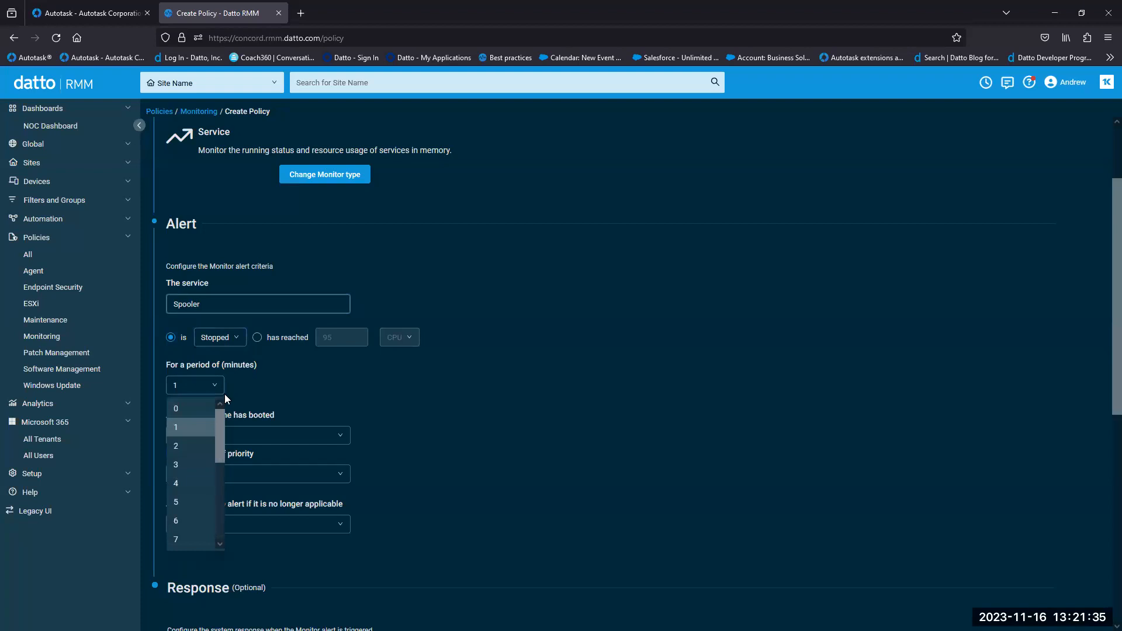
click(290, 392)
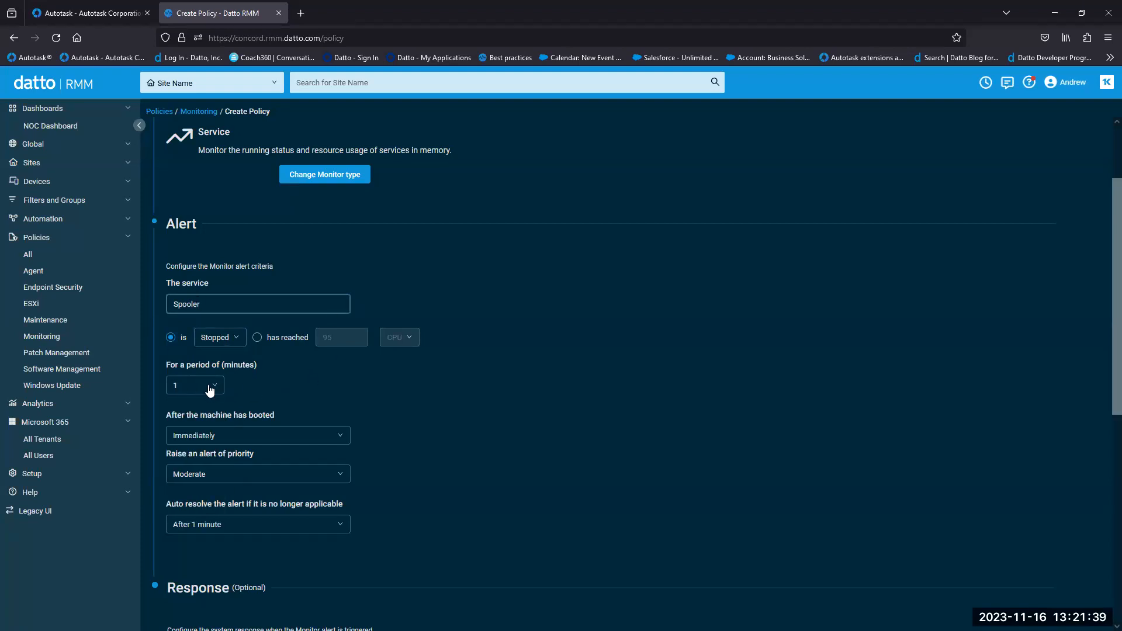
click(340, 478)
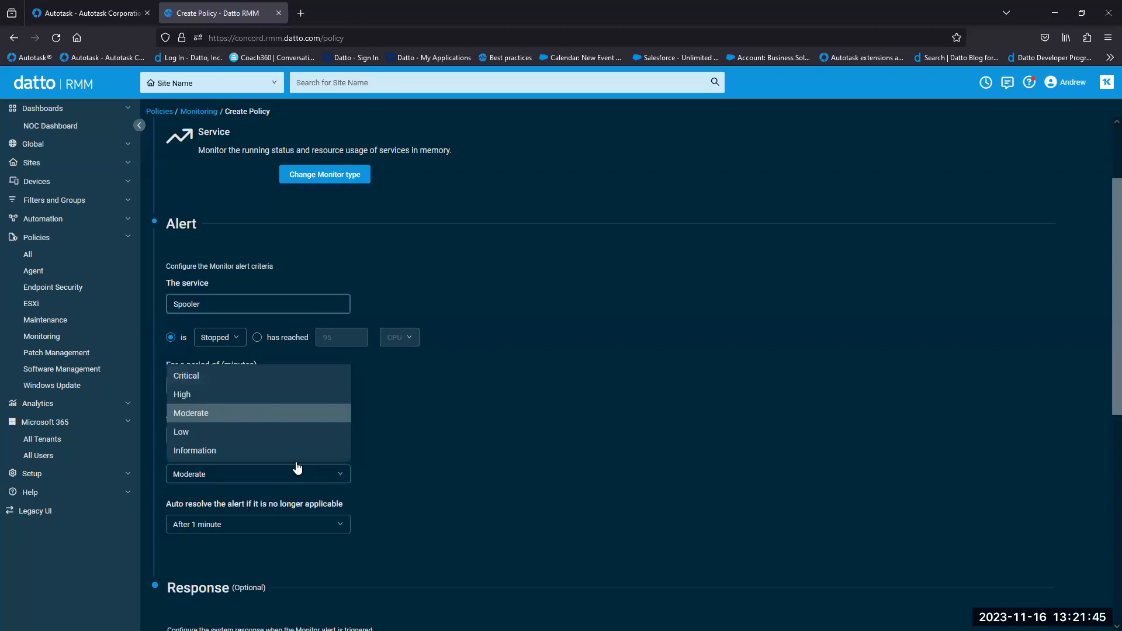
click(486, 447)
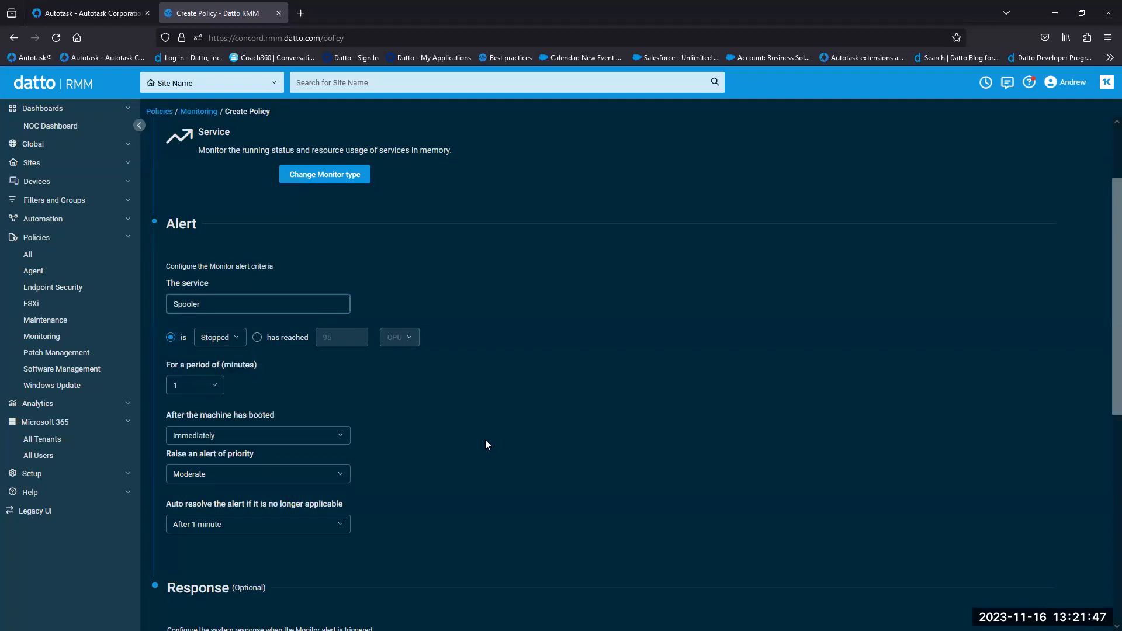
- Toggle automatic remedial action on and back off, leaving it disabled in the response section
scroll(485, 439, down, 5)
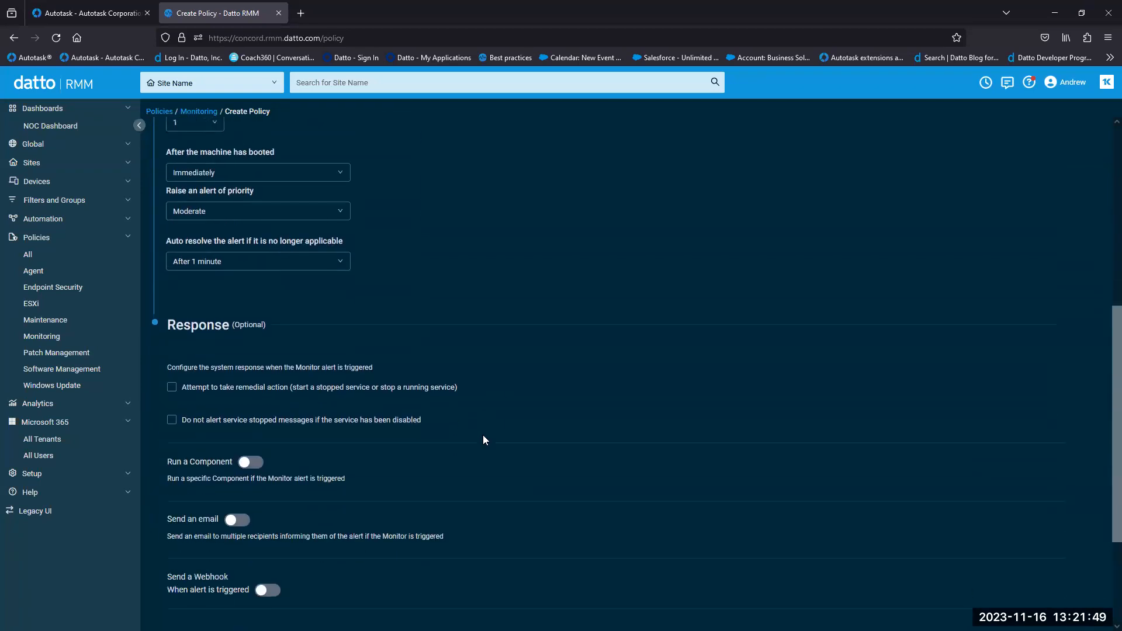
scroll(483, 439, down, 1)
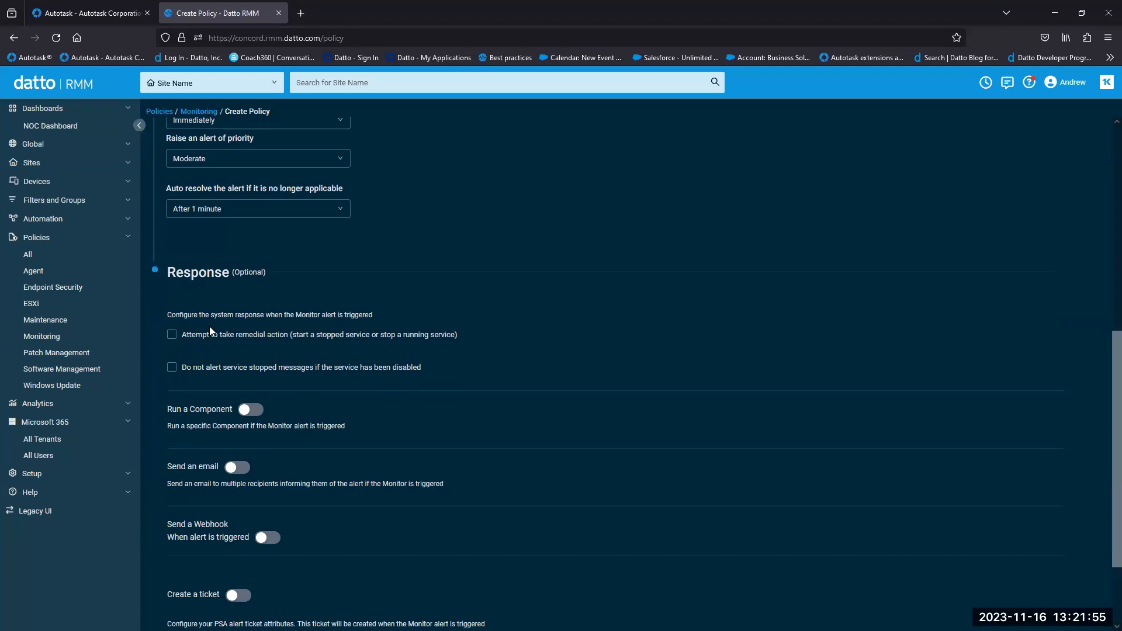
click(172, 335)
click(172, 334)
drag(190, 412, 235, 410)
scroll(257, 459, up, 7)
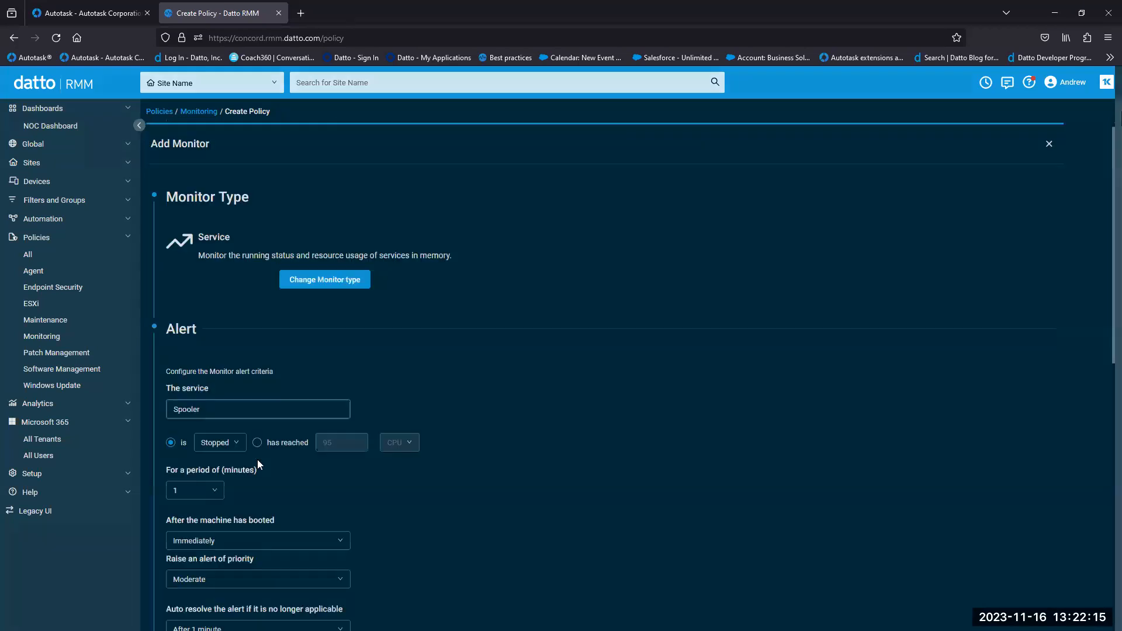
click(257, 459)
- Search the Component Library for 'print' and choose Printer Spooler - Clear and Restart [WIN]
click(1006, 123)
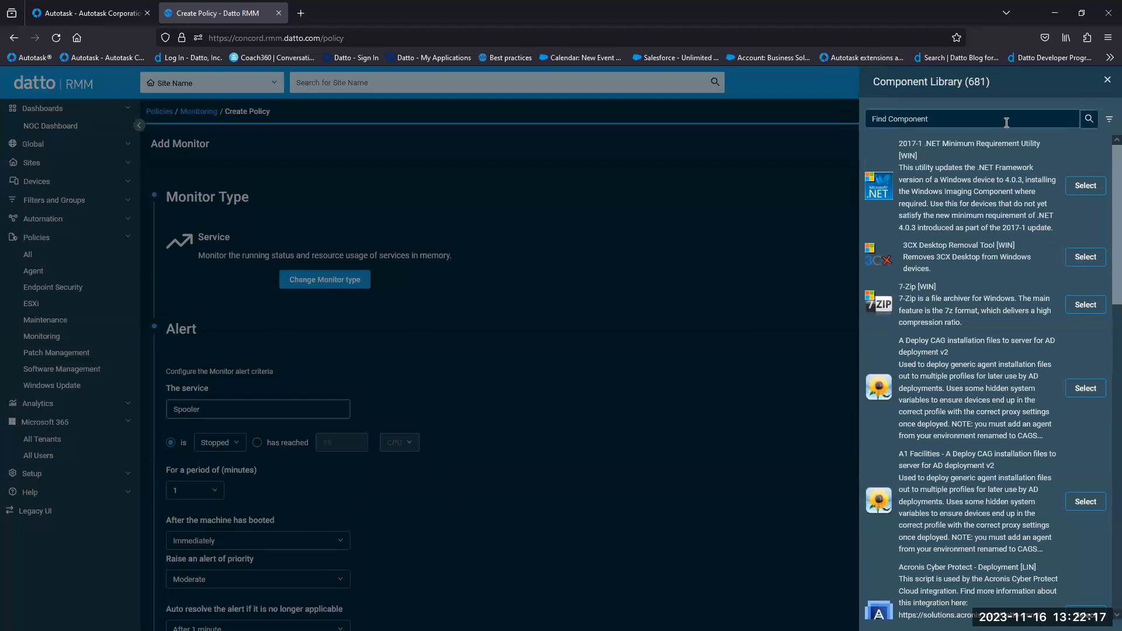
text(print)
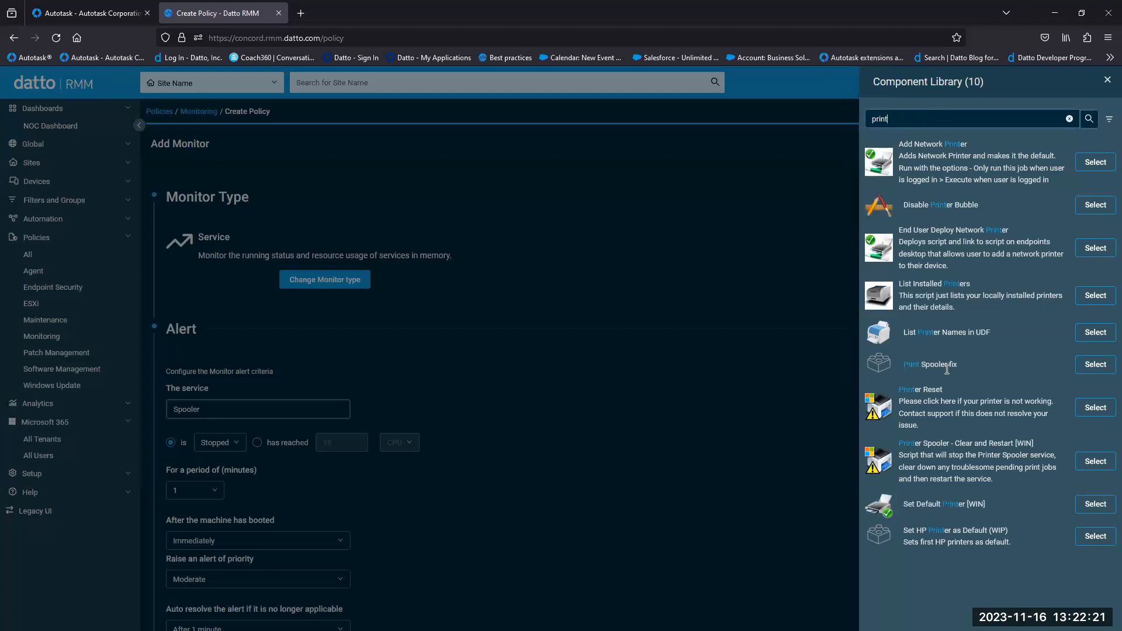
drag(900, 444, 1063, 444)
click(1038, 440)
click(1088, 464)
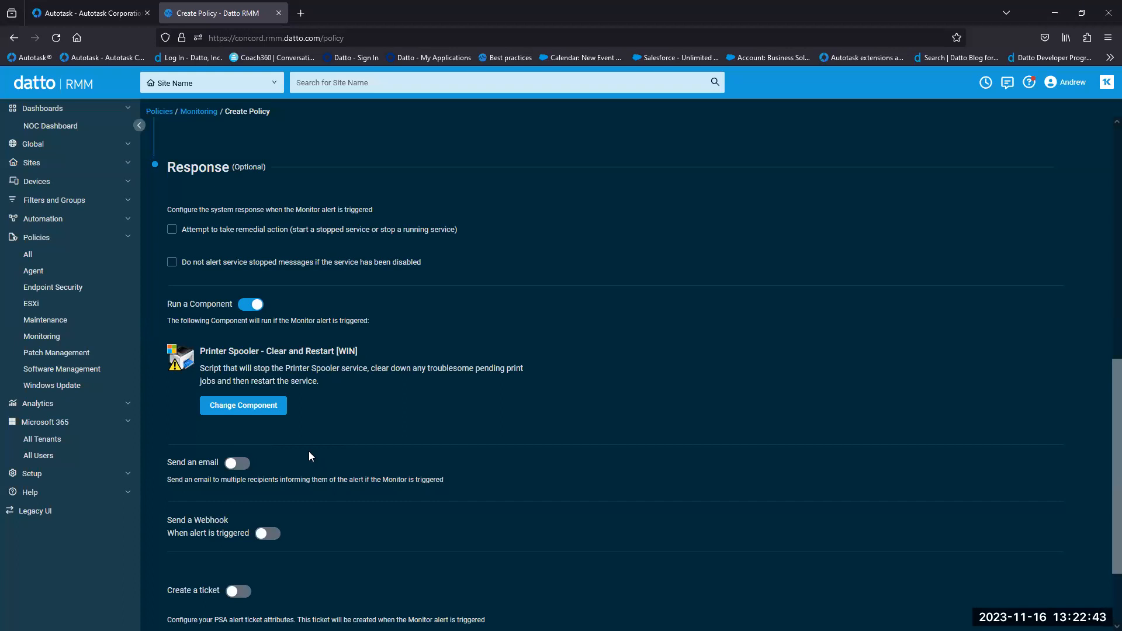
drag(1103, 384, 550, 508)
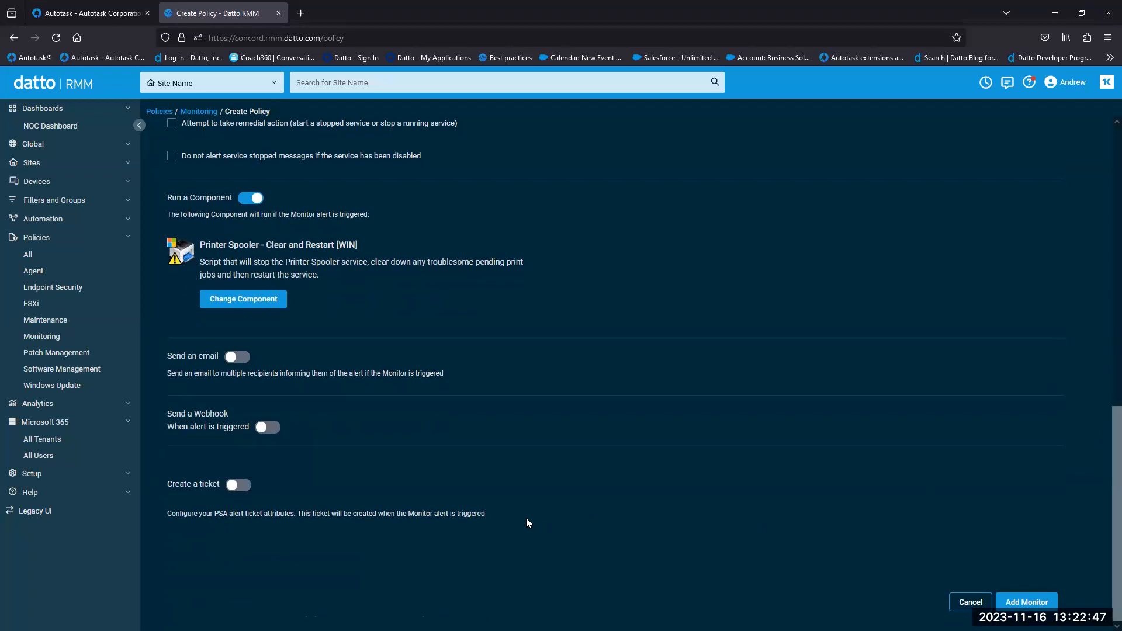
drag(200, 358, 221, 357)
drag(195, 414, 228, 411)
drag(201, 486, 221, 489)
click(266, 596)
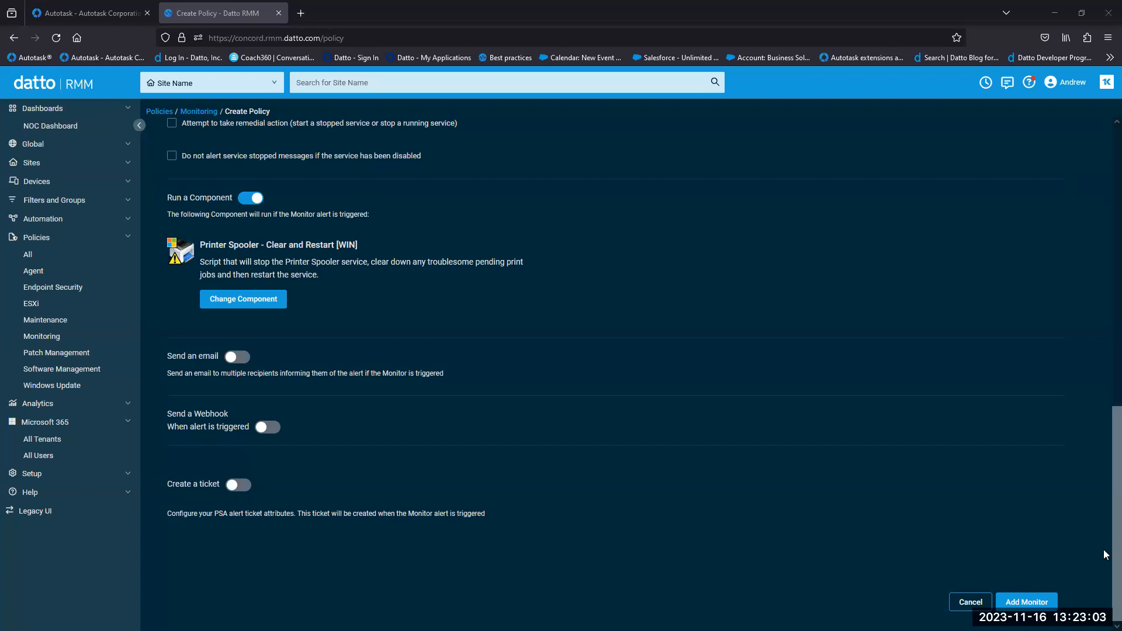
scroll(1103, 468, up, 5)
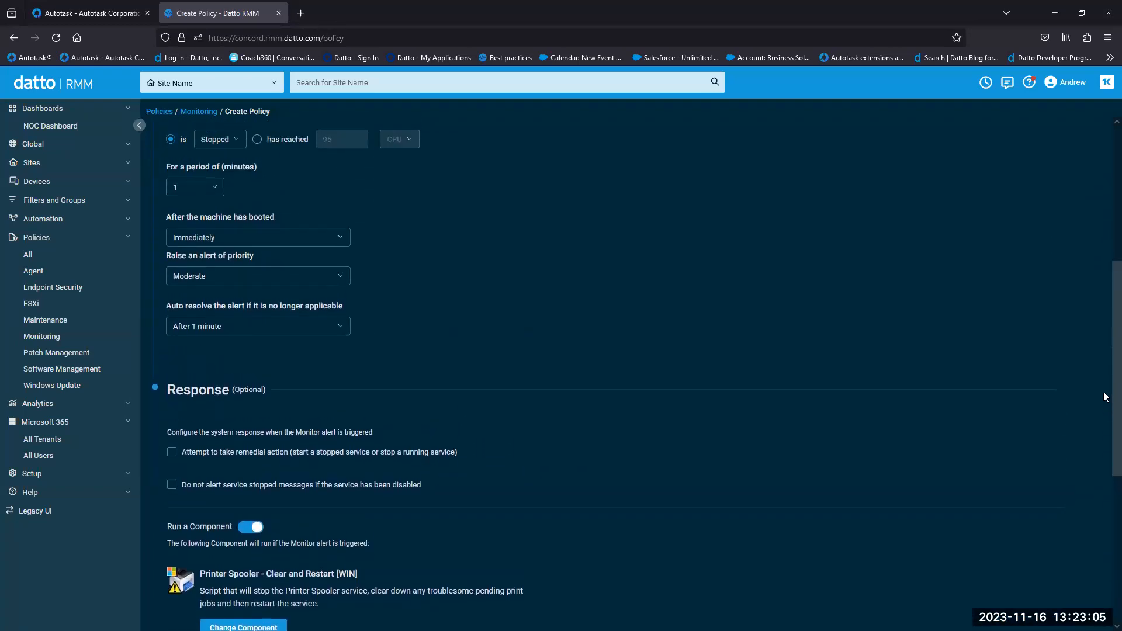
scroll(1103, 391, up, 2)
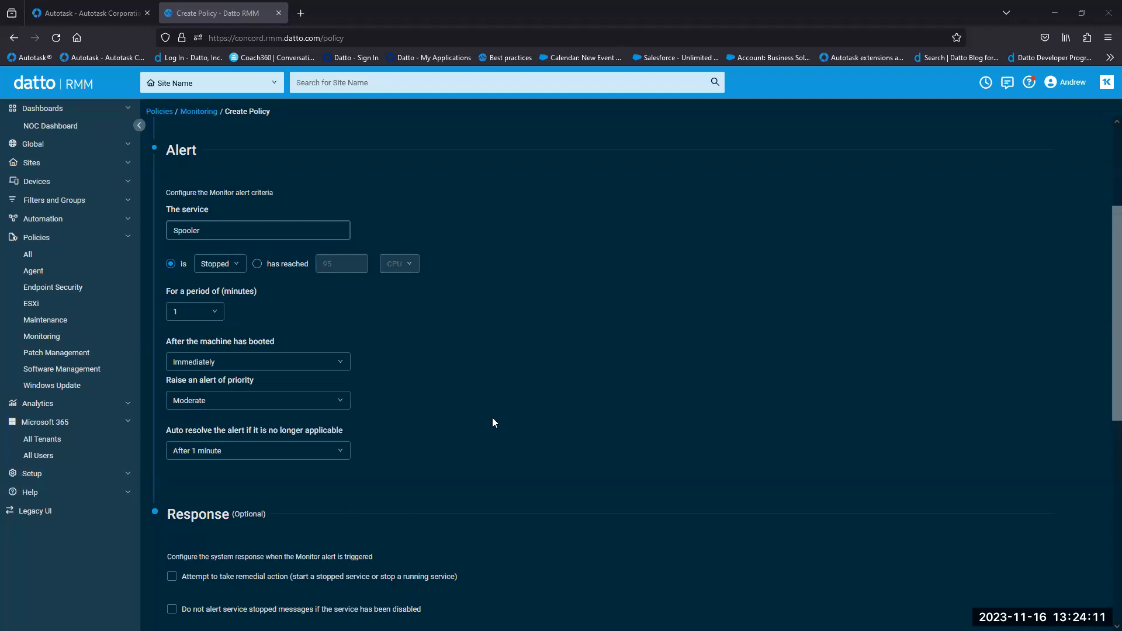
- Switch to Autotask and open the JI-Australia alert's actions menu in Most Recent Alerts
click(102, 7)
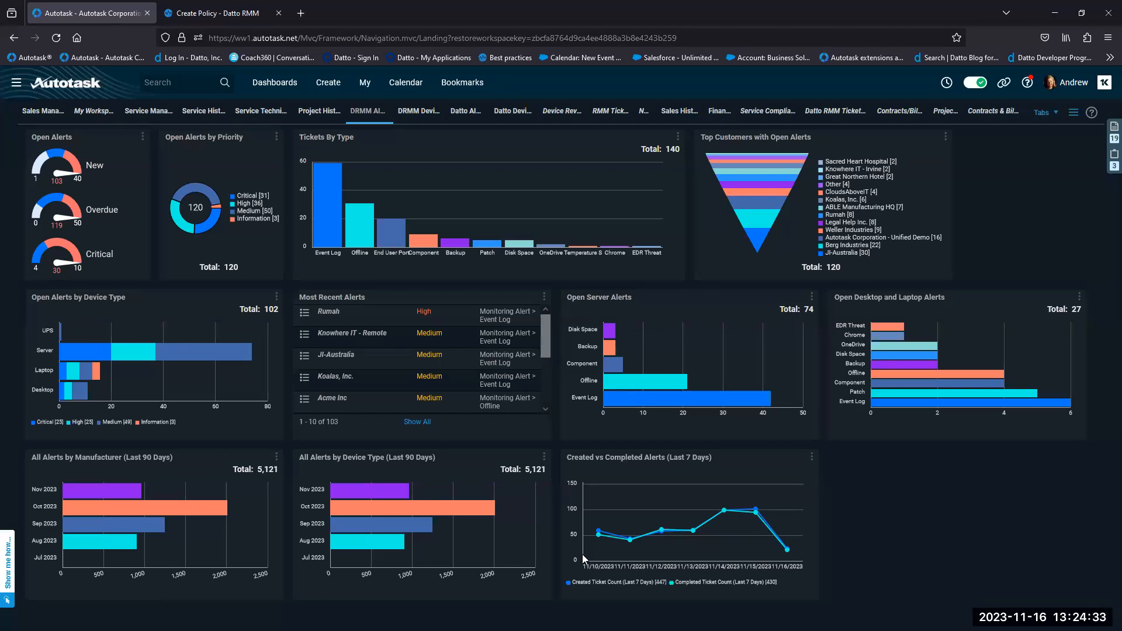
mouse_move(545, 342)
mouse_down()
mouse_move(544, 392)
mouse_move(541, 340)
mouse_up()
scroll(493, 368, down, 1)
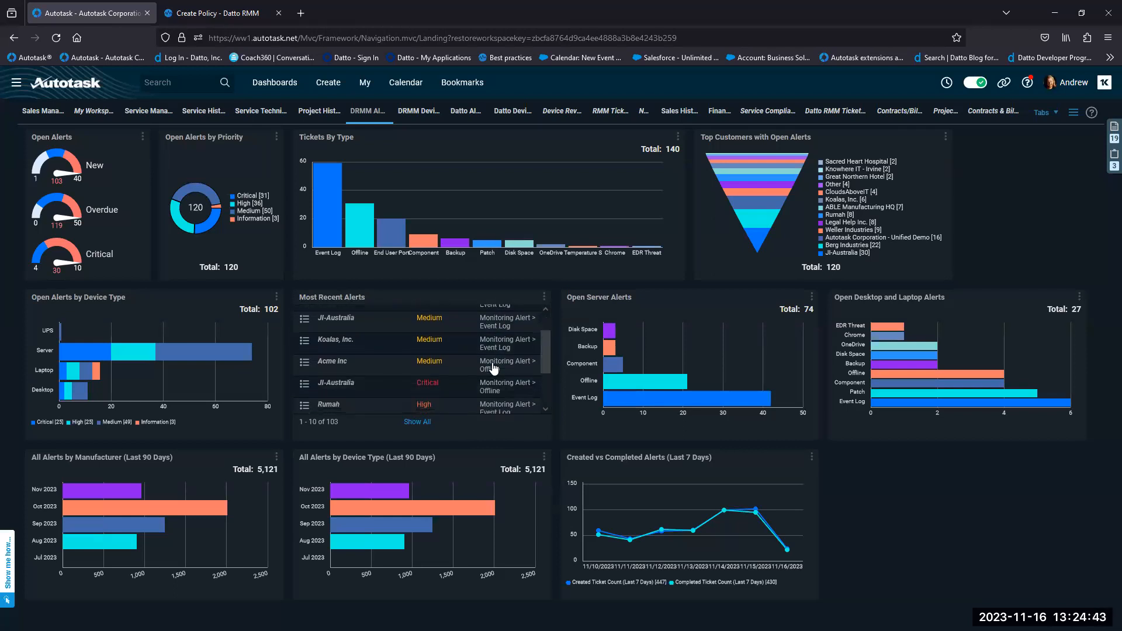
drag(546, 360, 542, 333)
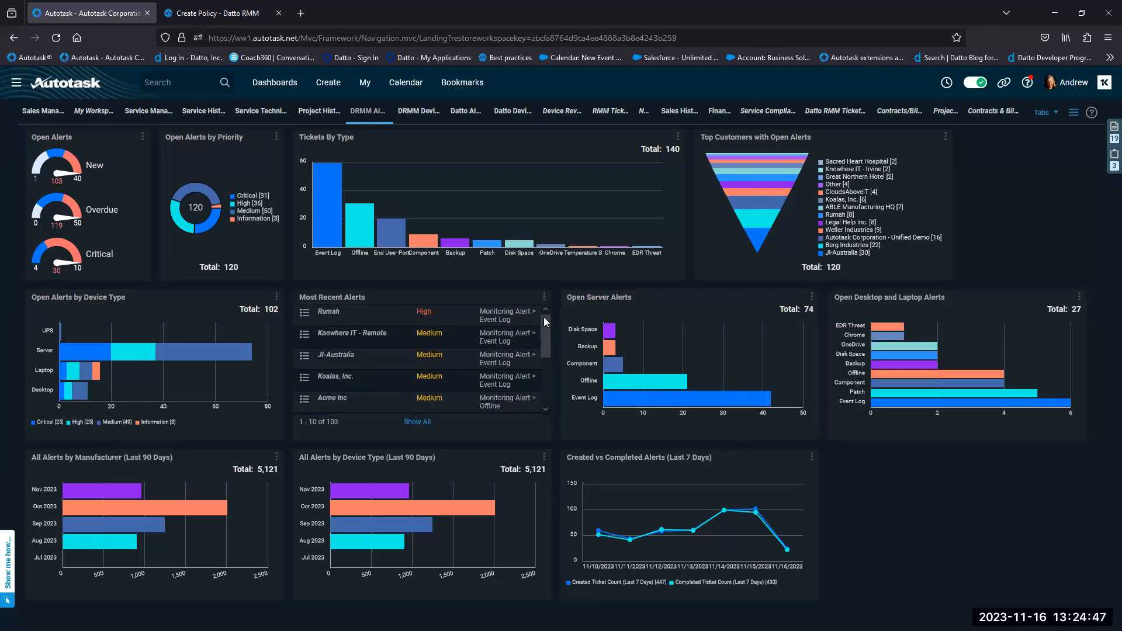
click(304, 356)
- Open the full JI-Australia alert ticket, then enlarge and reposition its window
click(363, 399)
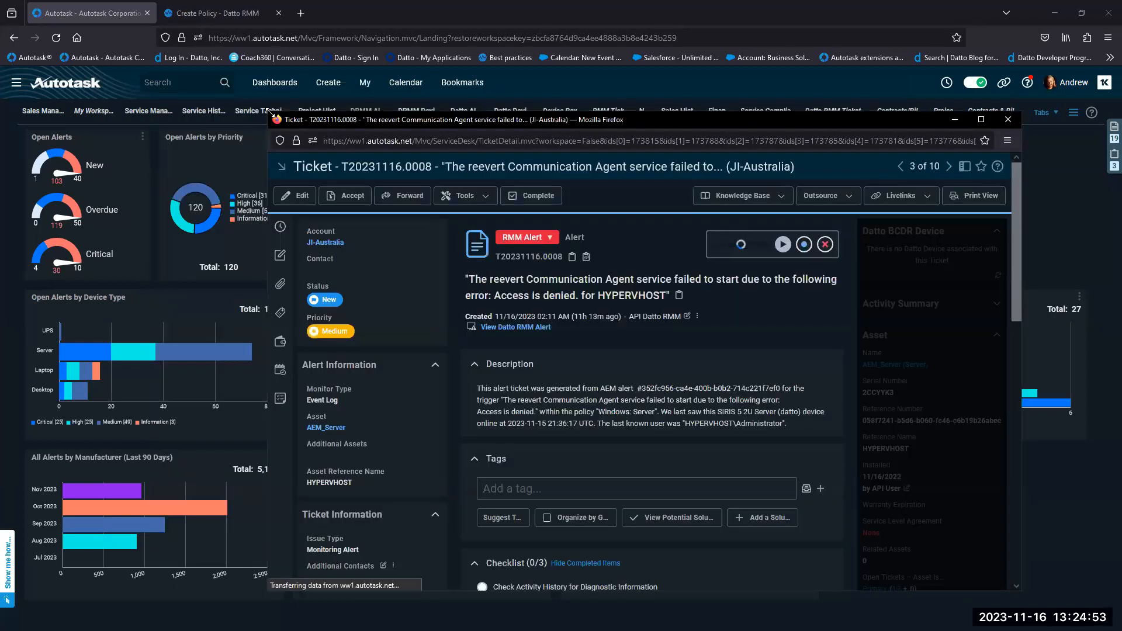
drag(270, 113, 173, 48)
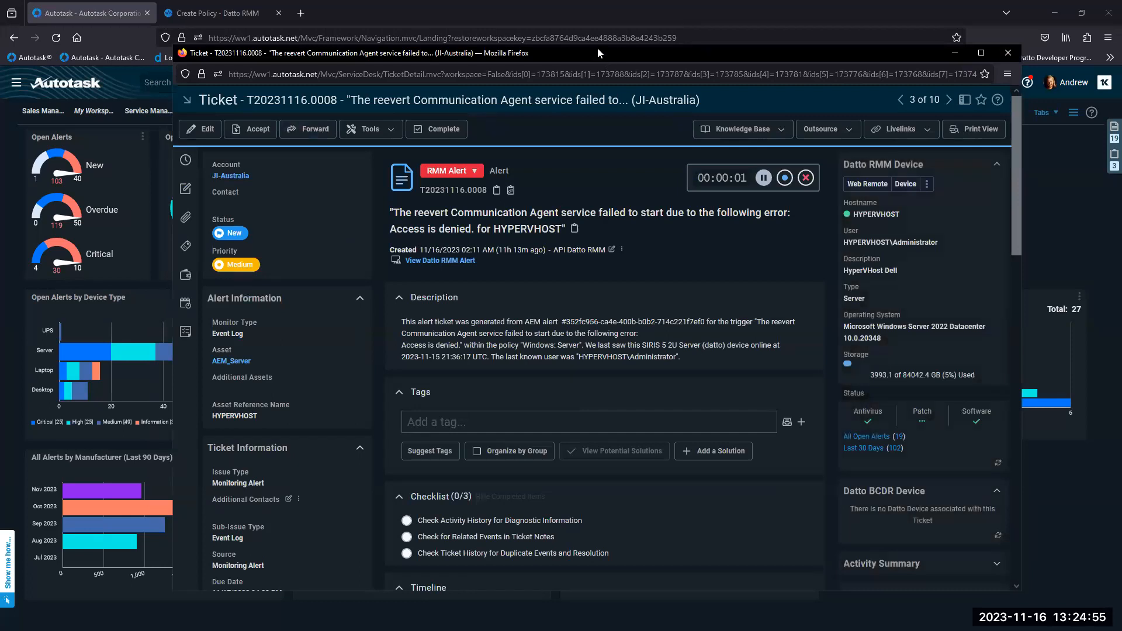
drag(598, 49, 578, 32)
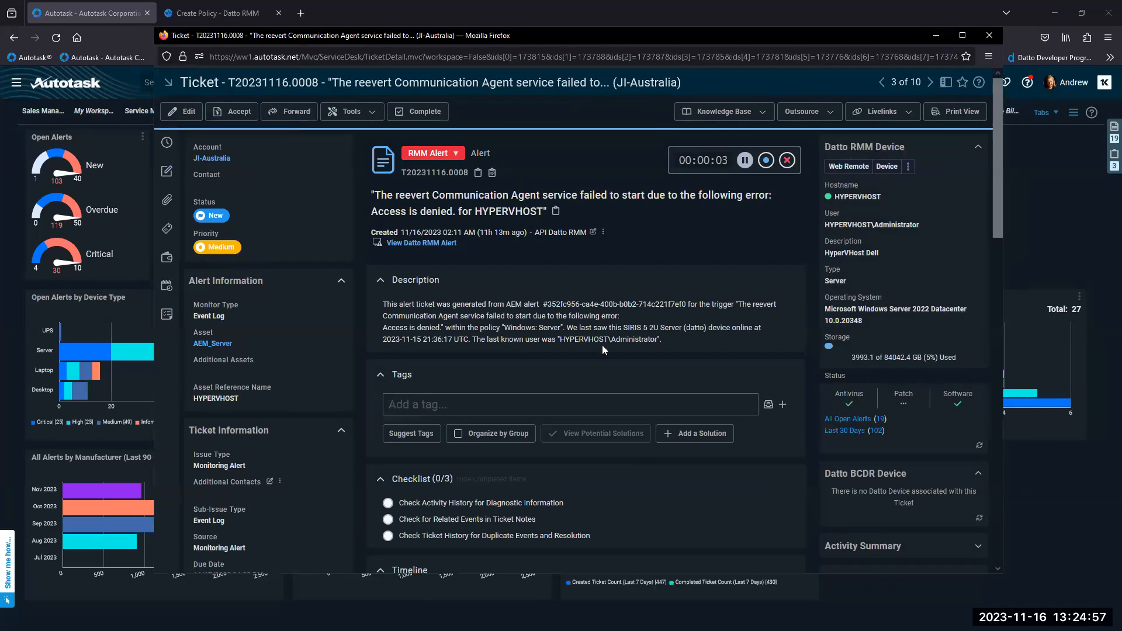
- Highlight the ticket title, host name HYPERVHOST, SIRIS 5 2U Server mention and last-seen timestamp
drag(547, 195, 606, 206)
click(606, 206)
drag(477, 213, 544, 214)
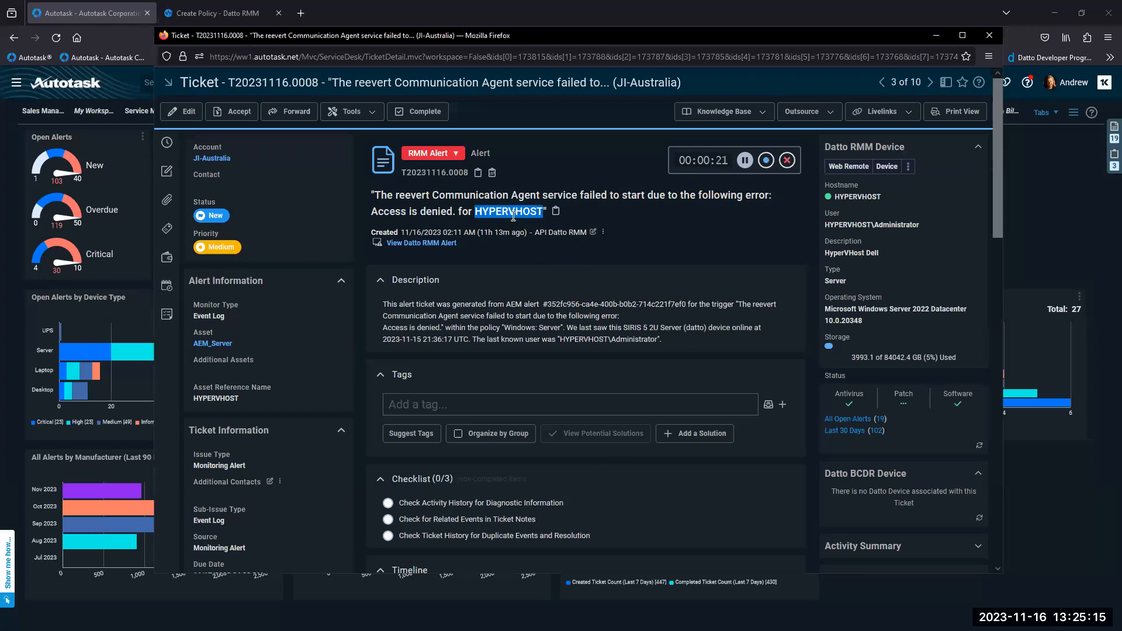
click(512, 256)
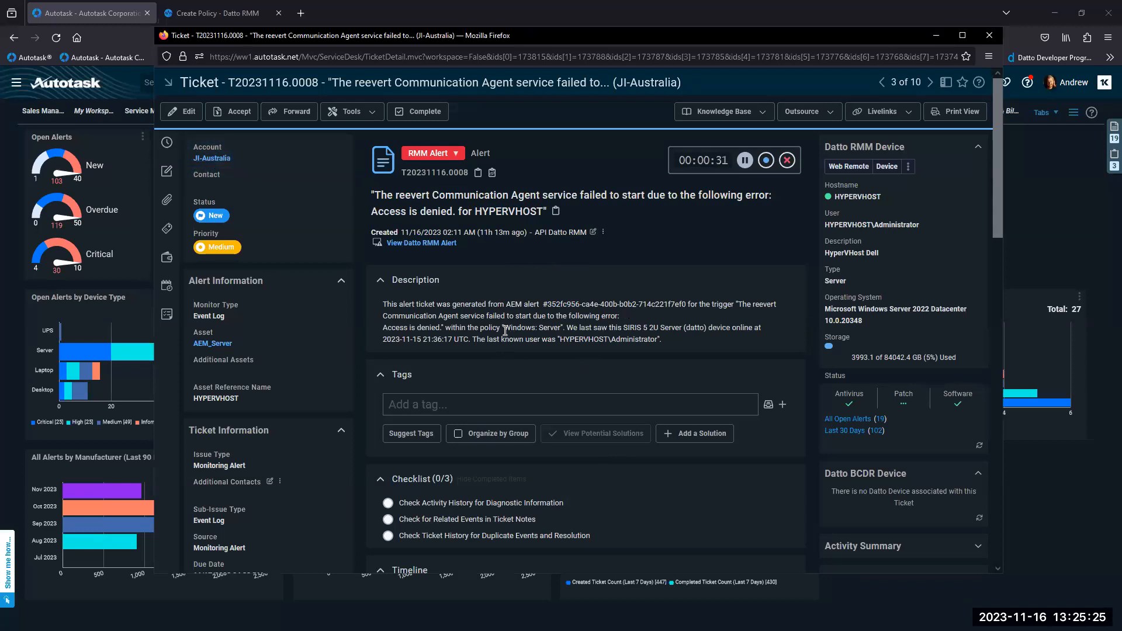
drag(624, 327, 707, 328)
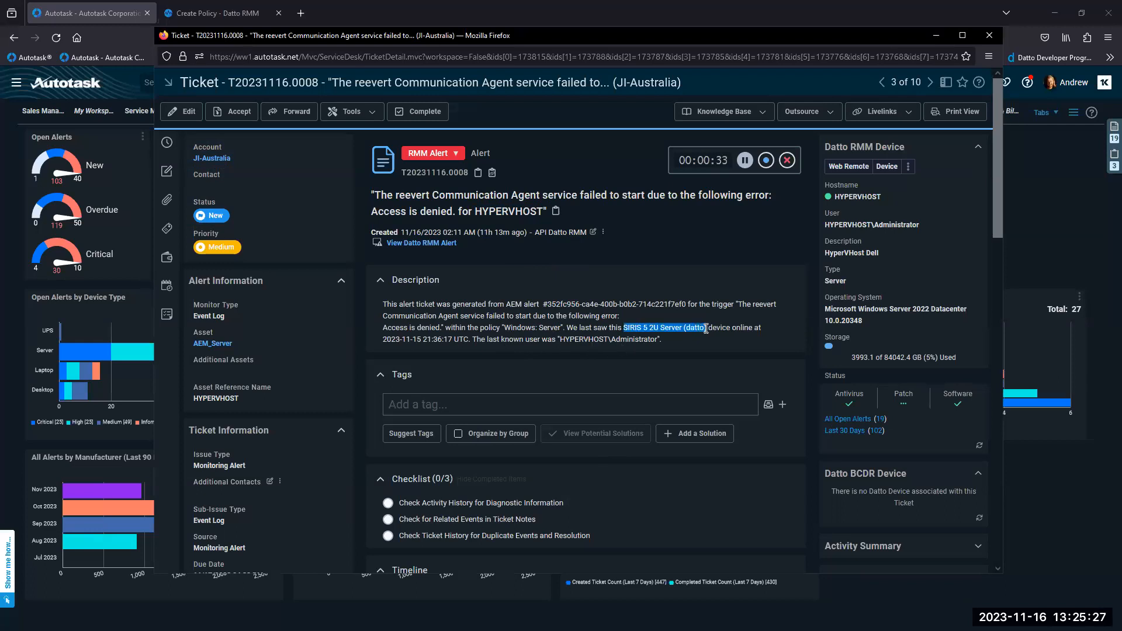
click(689, 346)
drag(382, 340, 469, 340)
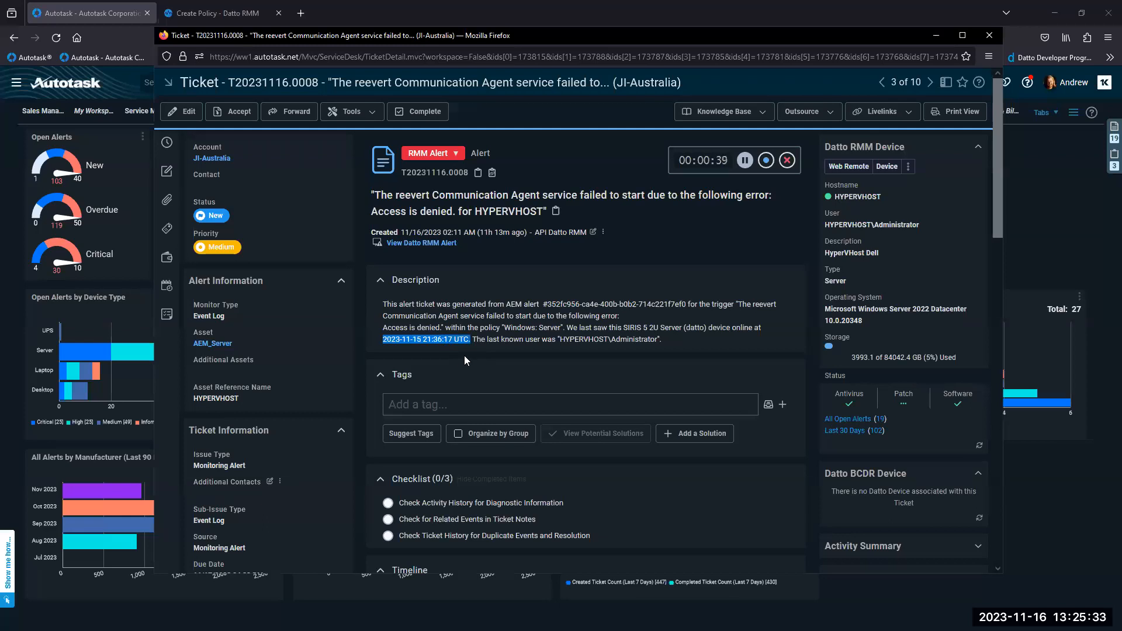
click(464, 356)
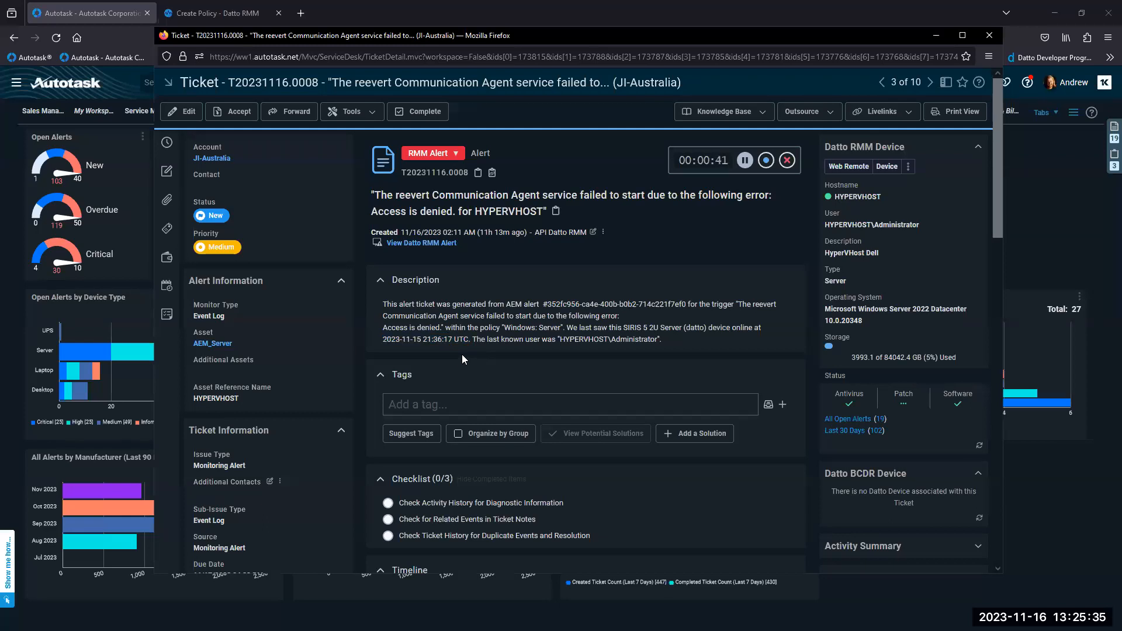
- Highlight the last known user, the RMM device hostname and the title's host name
drag(557, 339, 665, 343)
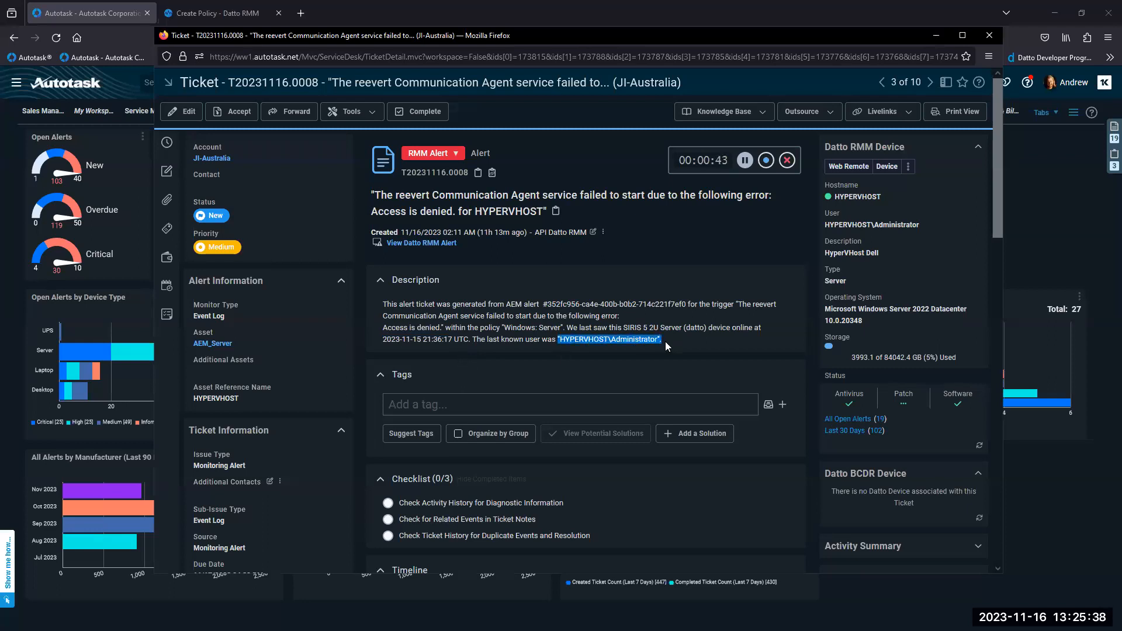
click(638, 376)
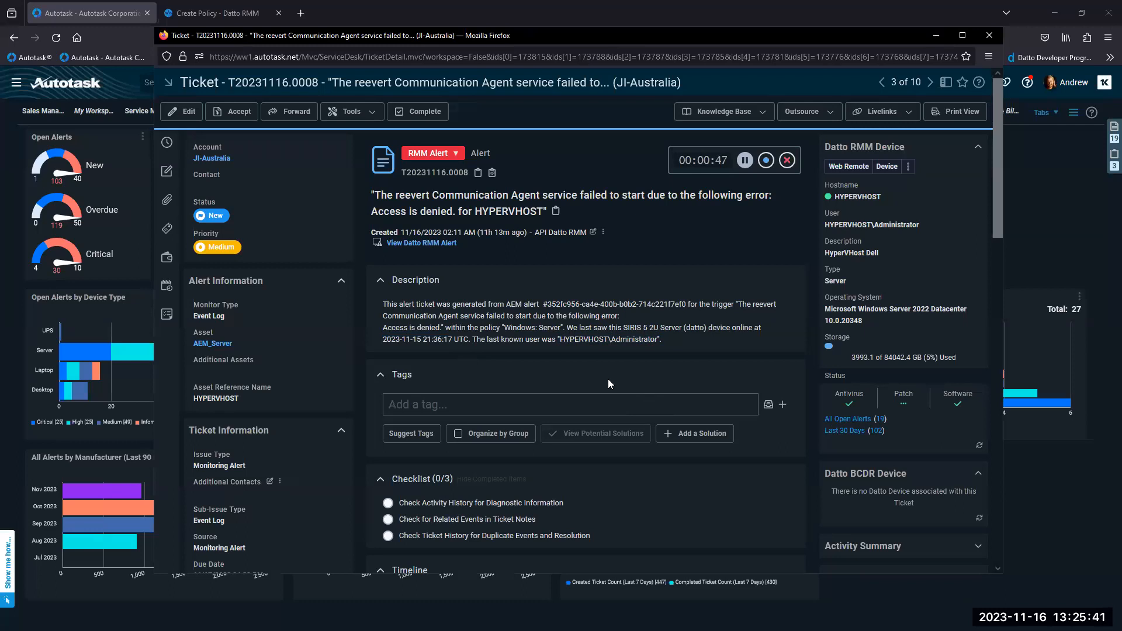
drag(997, 147, 996, 148)
drag(833, 197, 875, 209)
click(873, 205)
drag(476, 212, 551, 213)
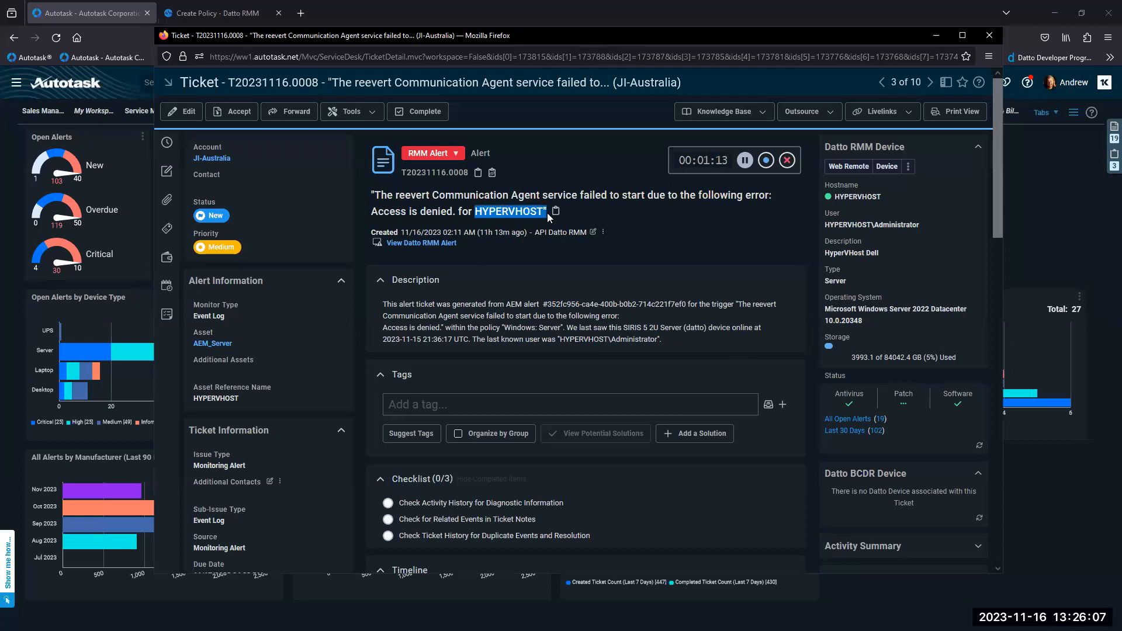
- View the HYPERVHOST device's remote access options, then close the alert ticket window
click(584, 306)
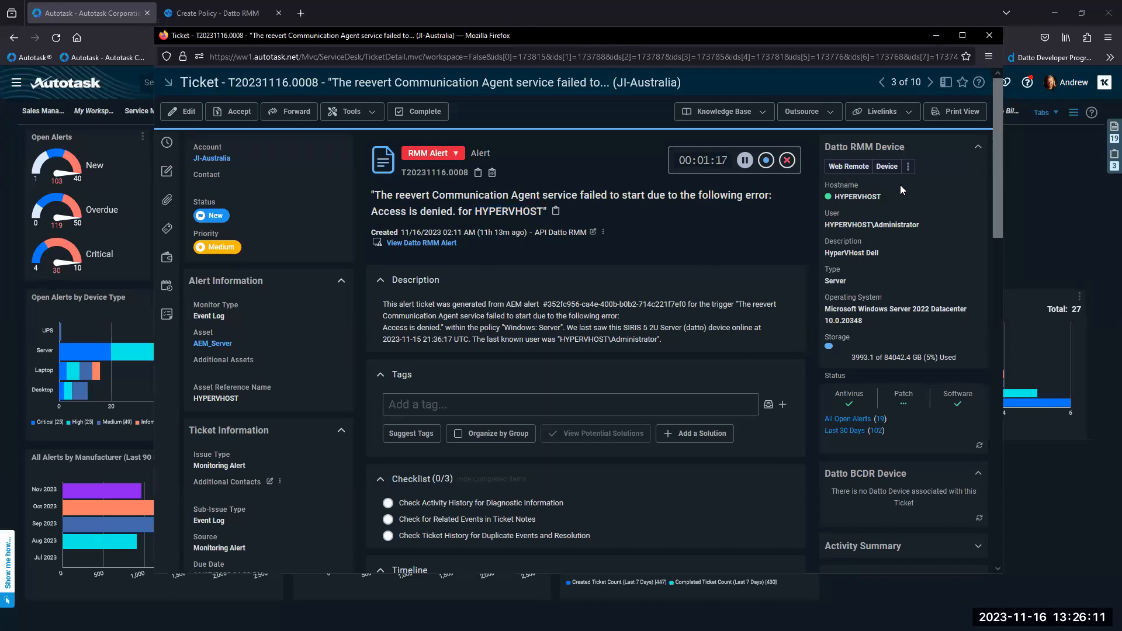
click(907, 166)
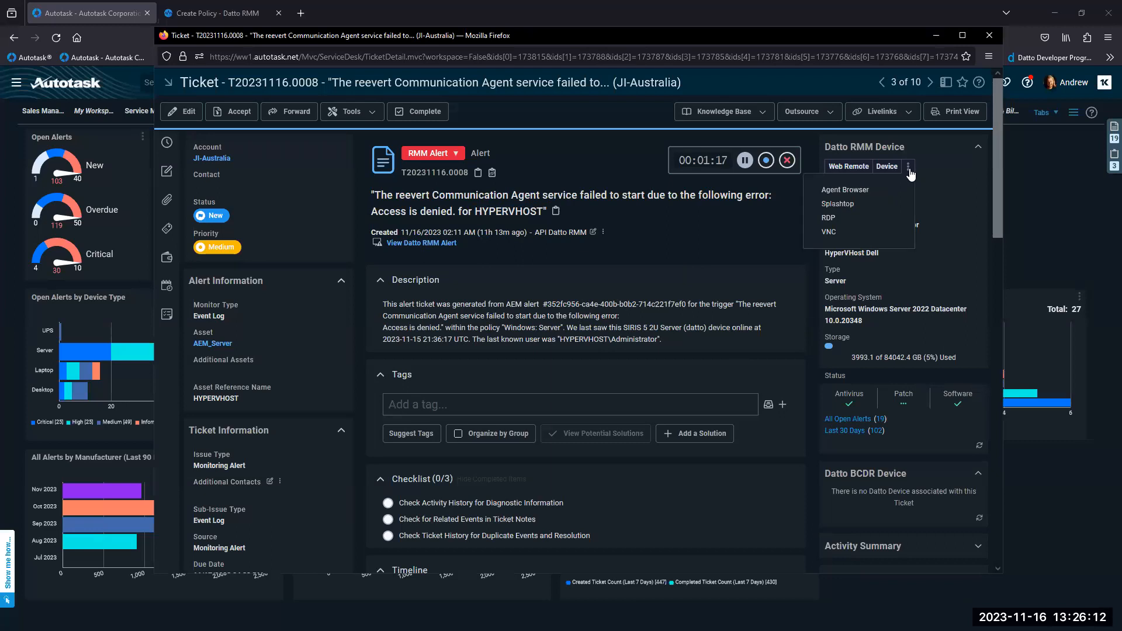
click(841, 232)
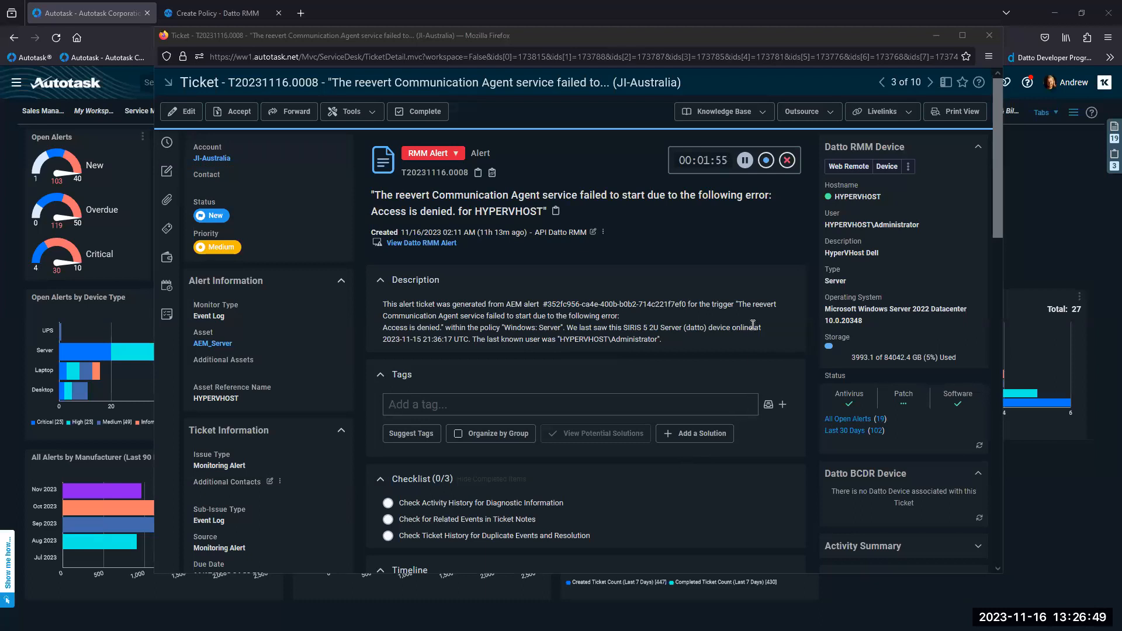
click(989, 35)
- Return to the Datto RMM Create Policy tab and open the Patch Management policies list
click(246, 17)
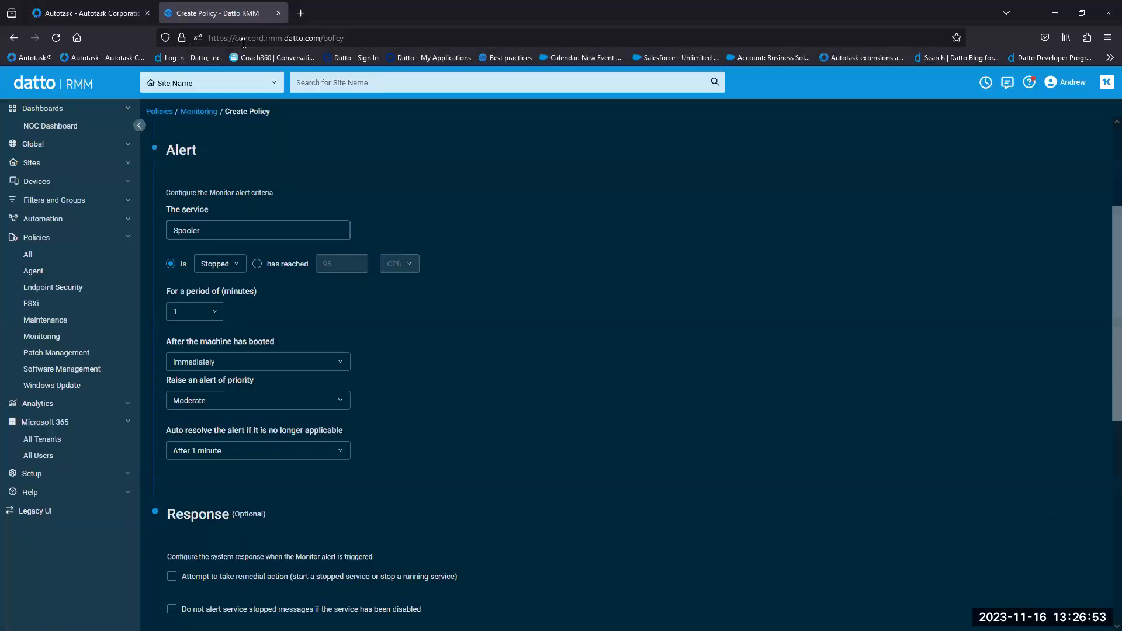
scroll(1104, 337, down, 1)
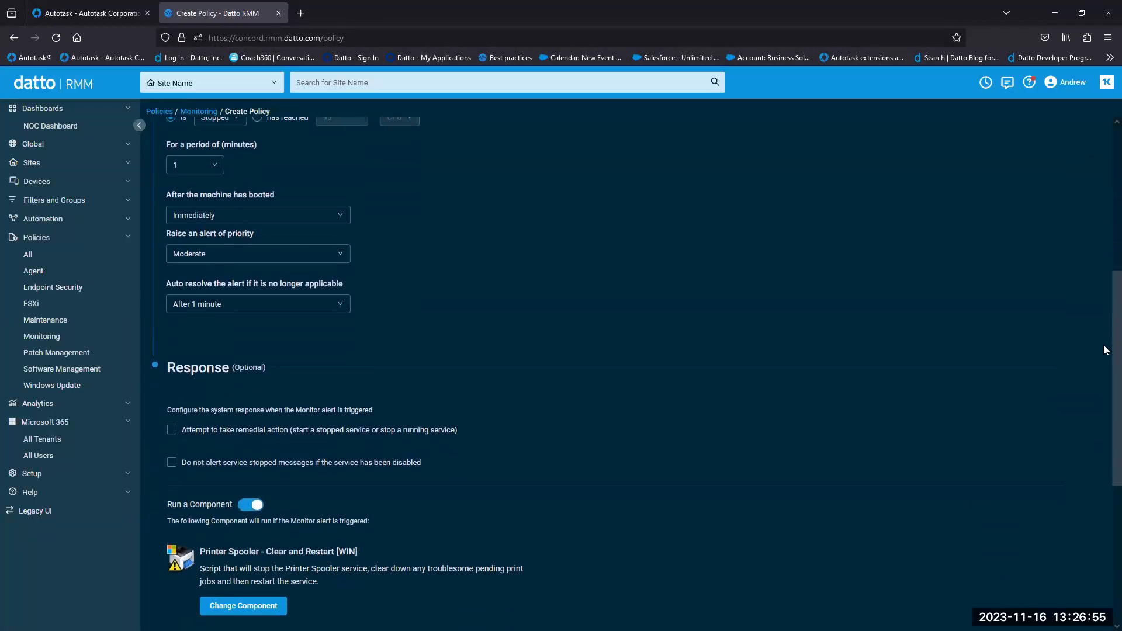
scroll(1103, 343, up, 5)
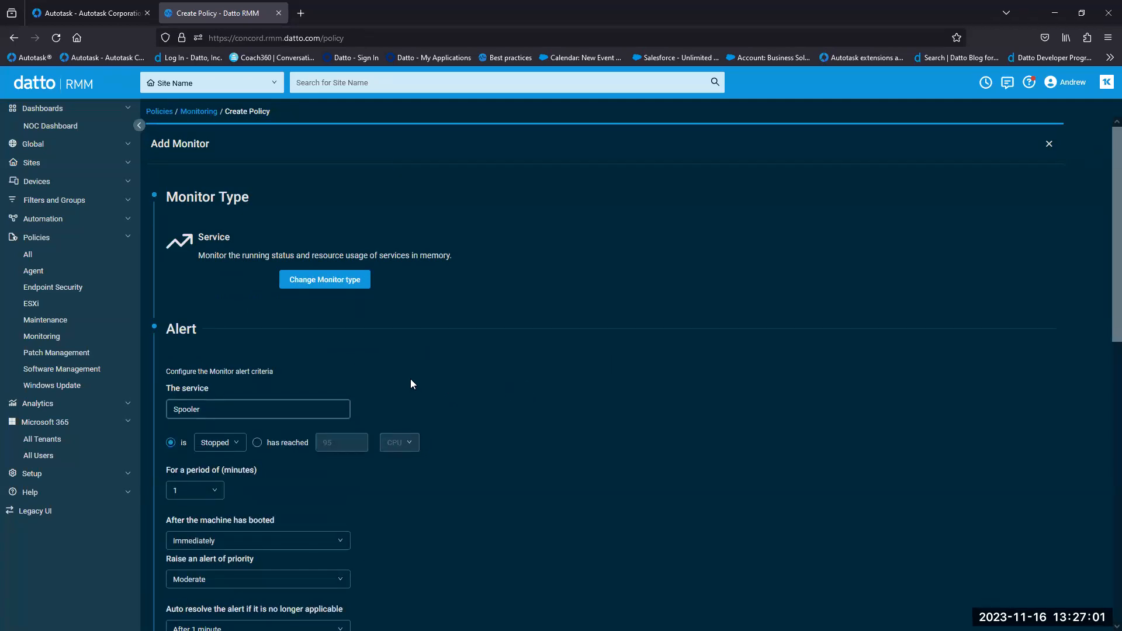
click(74, 356)
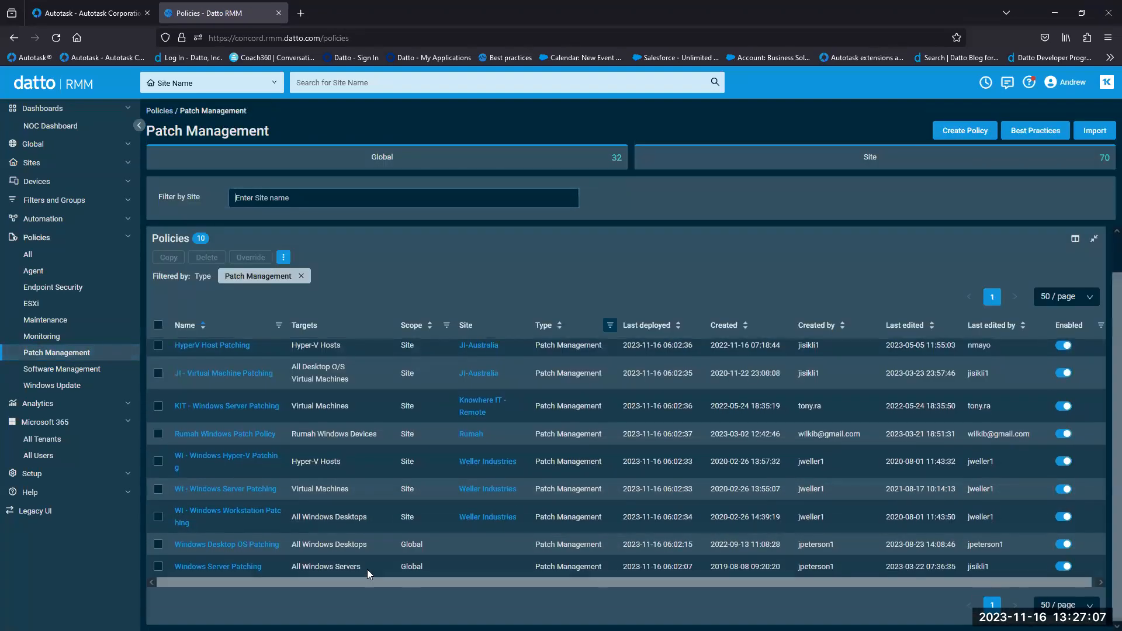
- Set Windows Server Patching to Monthly day of week: 2nd and last Tuesday, Saturday removed
click(245, 568)
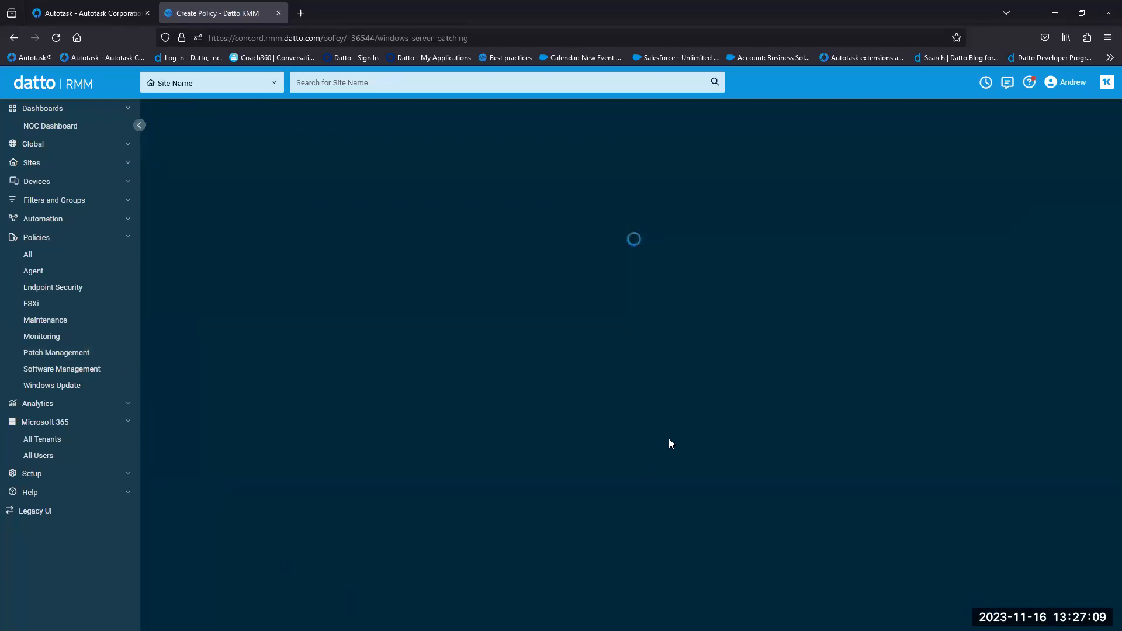
scroll(648, 418, down, 5)
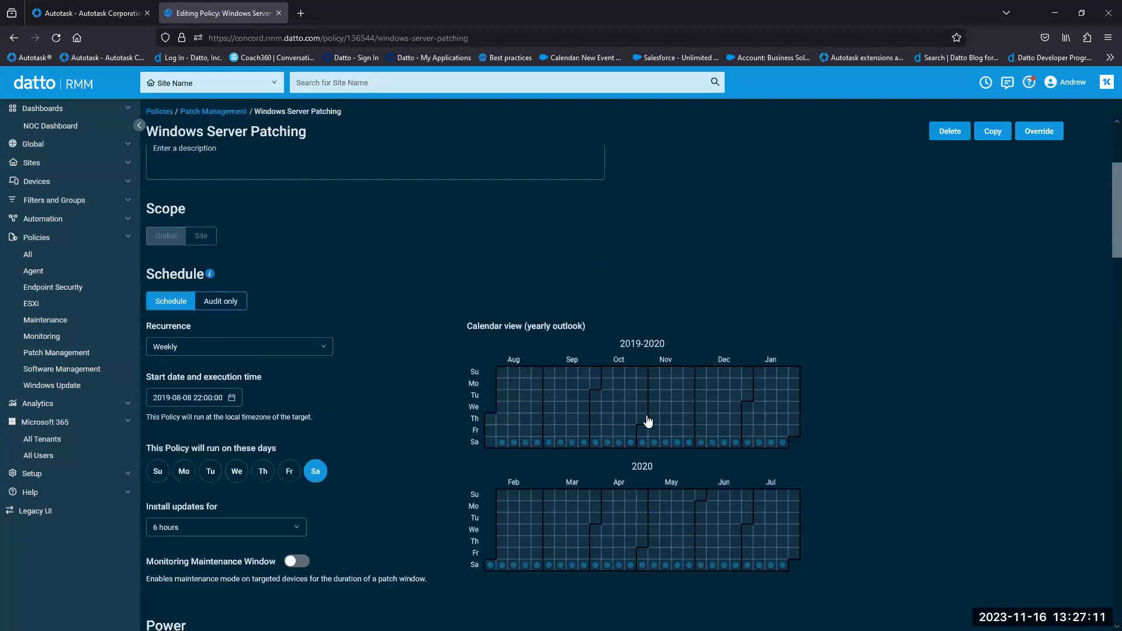
scroll(647, 420, down, 1)
click(309, 319)
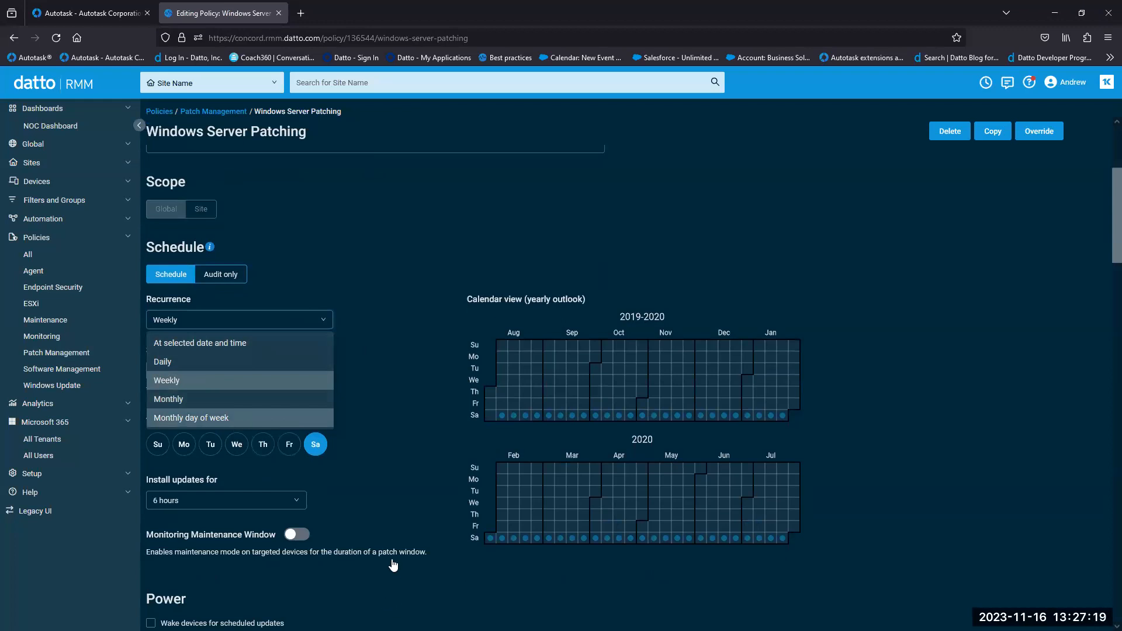
key(Return)
scroll(421, 459, down, 1)
scroll(422, 458, down, 1)
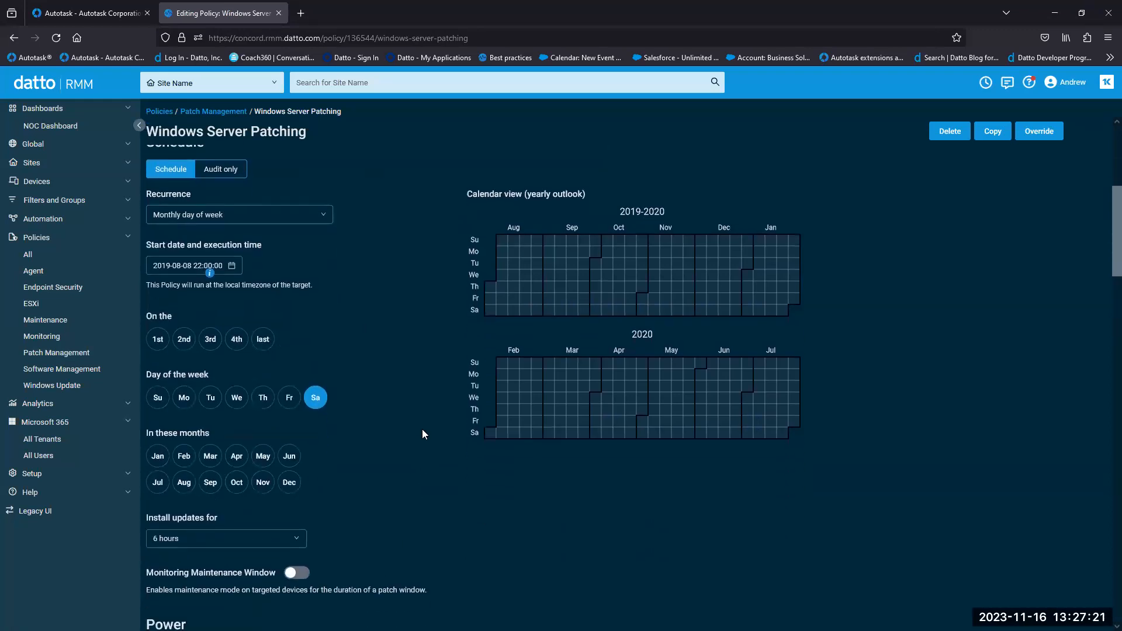
click(184, 341)
click(262, 343)
click(210, 399)
click(318, 403)
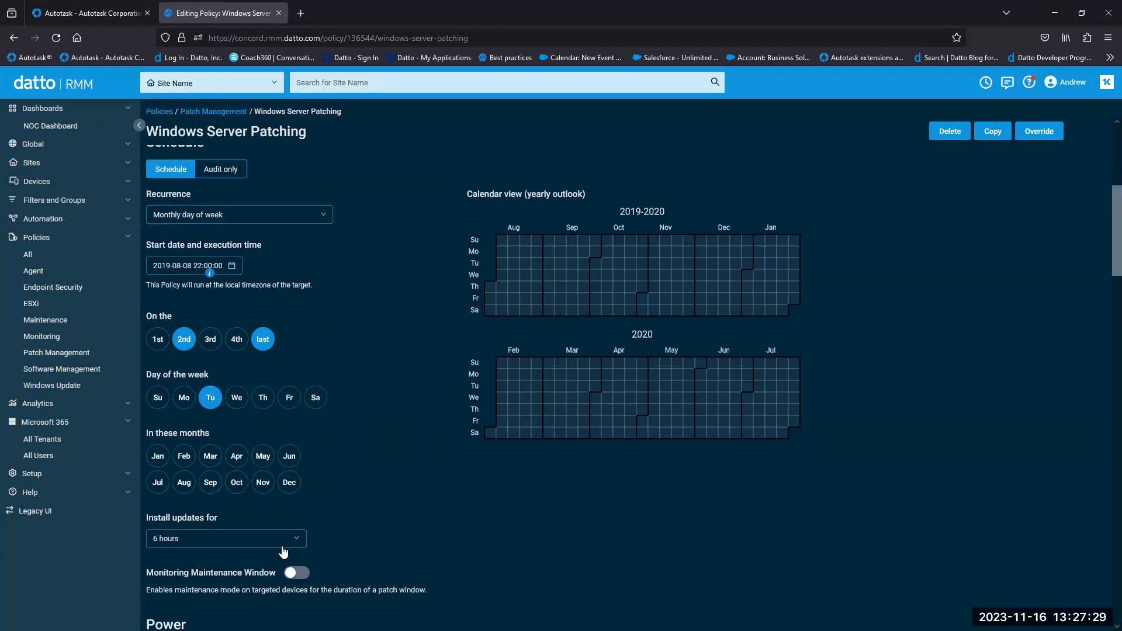
- Review the policy's wake devices and restart reminder options
scroll(1103, 281, down, 5)
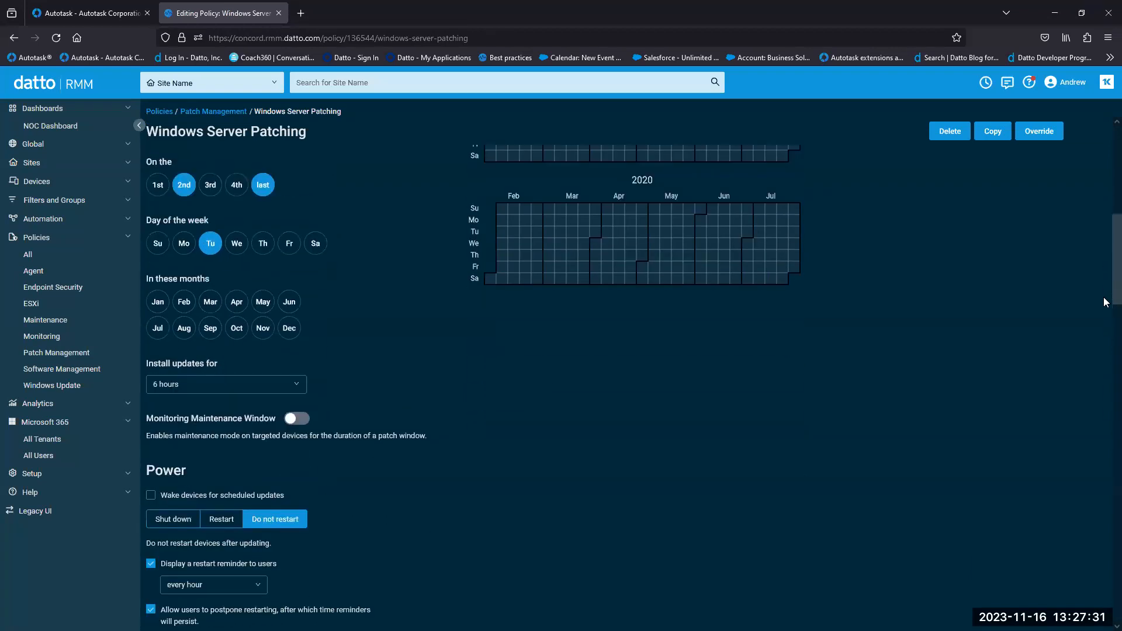
scroll(1103, 304, down, 6)
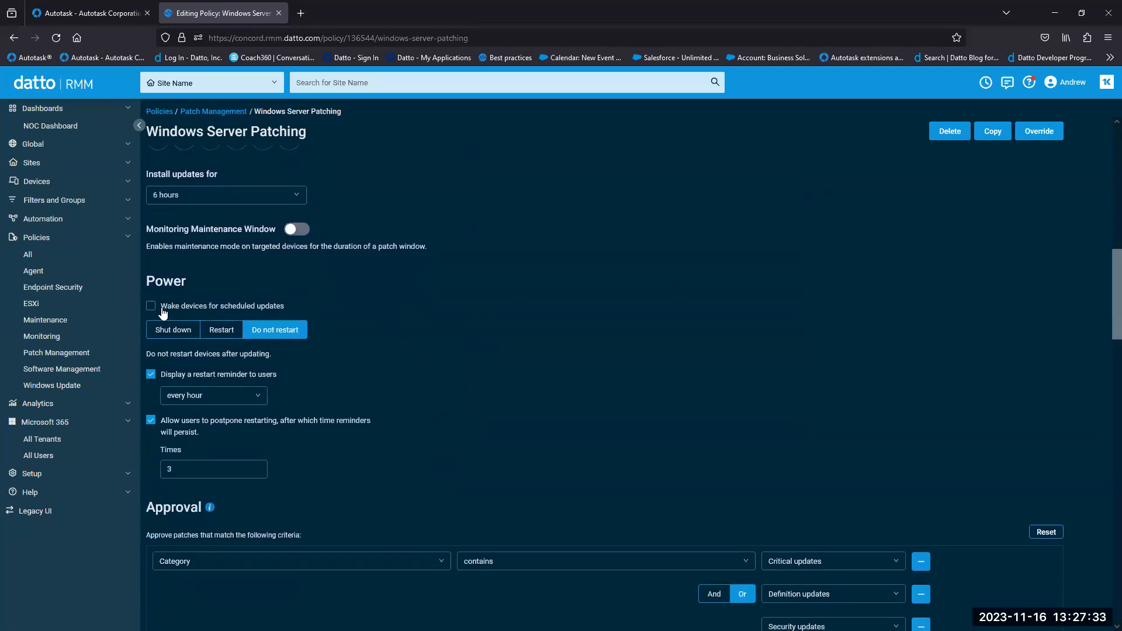
drag(163, 309, 288, 313)
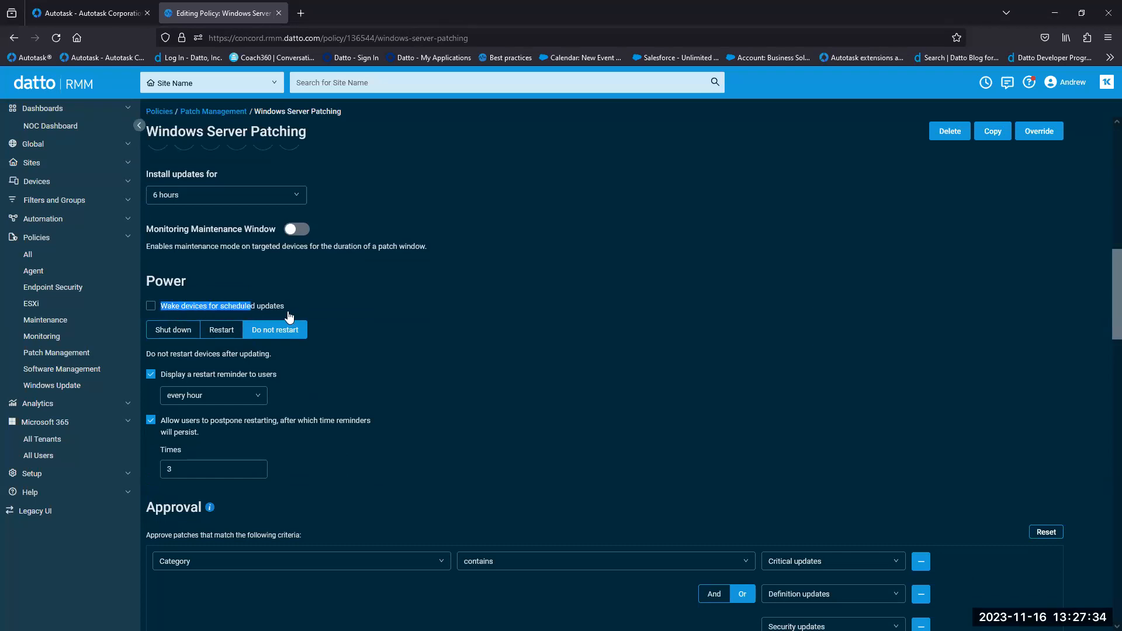
click(405, 425)
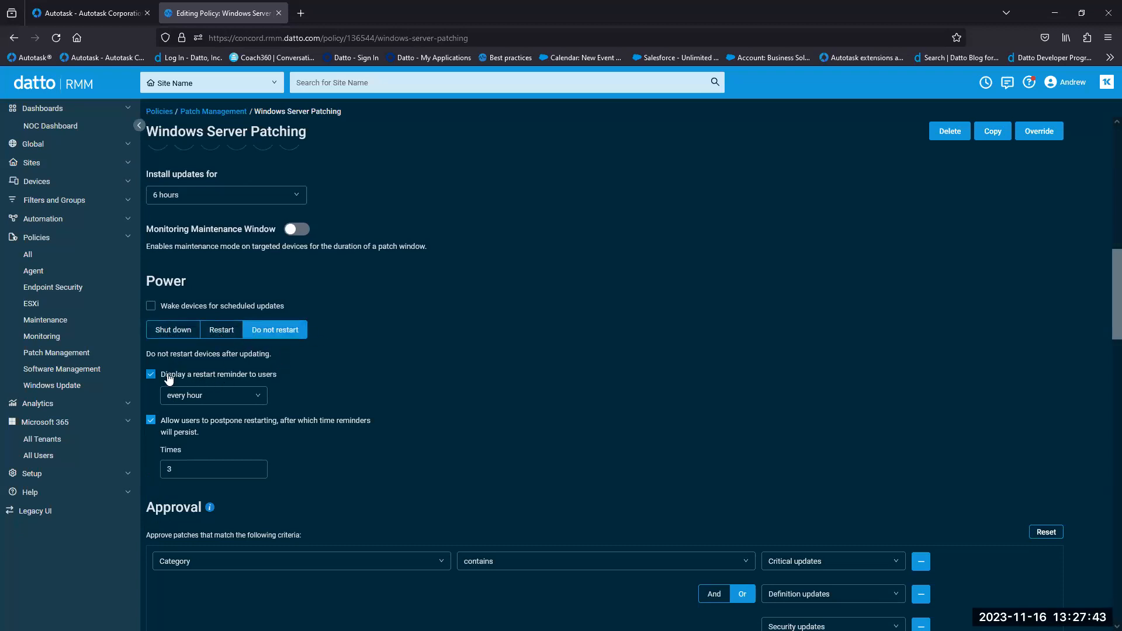
drag(160, 378, 288, 381)
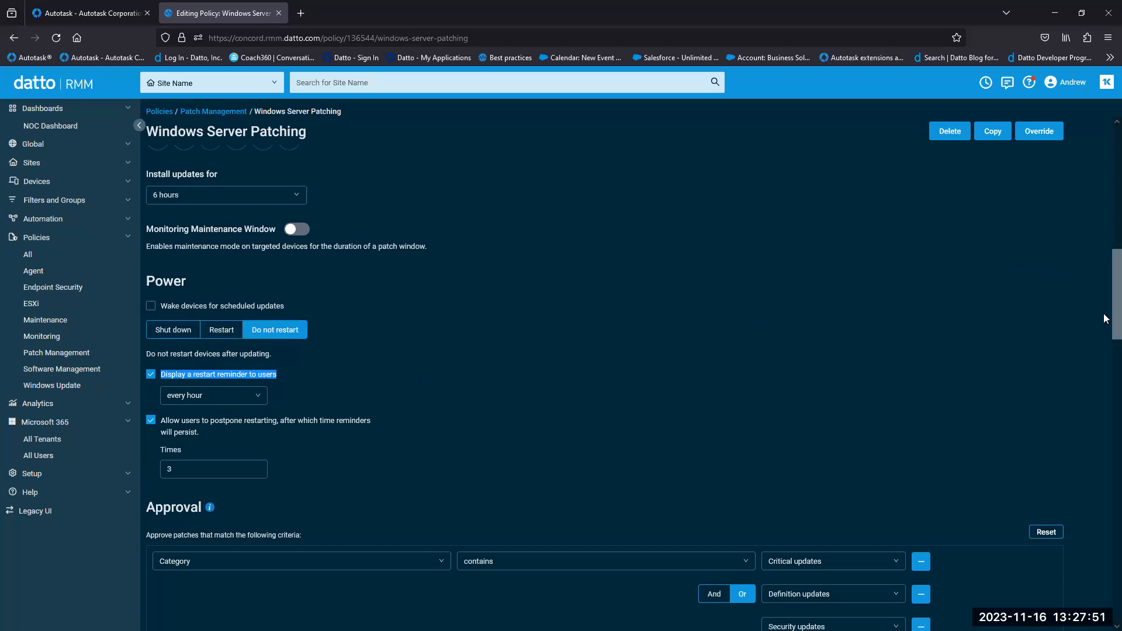
scroll(1104, 318, down, 6)
scroll(1103, 364, up, 1)
- Remove Definition updates, Update rollups and Updates from approval, and extra exclusion categories leaving Drivers
click(922, 307)
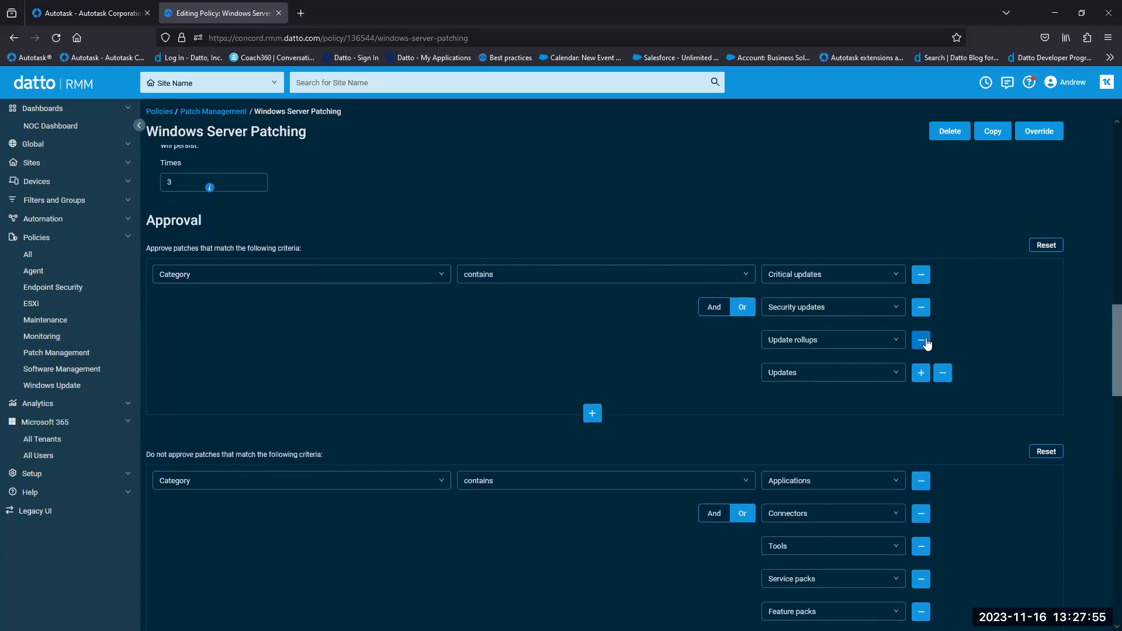
click(921, 340)
click(942, 340)
click(921, 415)
click(921, 416)
click(921, 415)
click(921, 415)
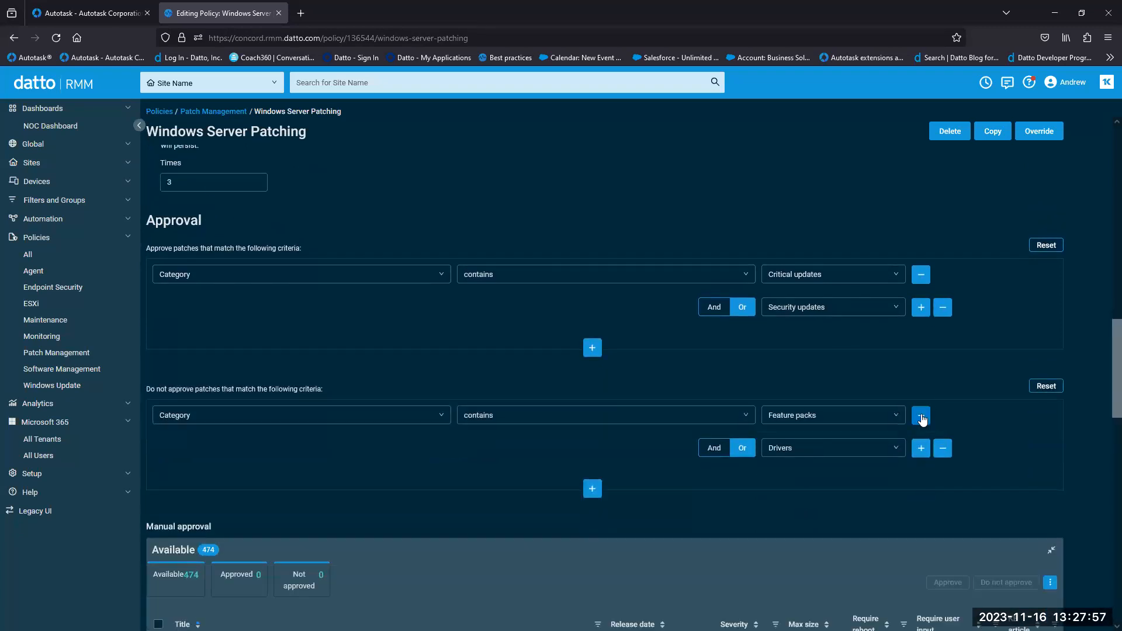
click(921, 416)
- Review the Approve and Do not approve criteria, checking the field and category lists unchanged
scroll(1103, 371, up, 1)
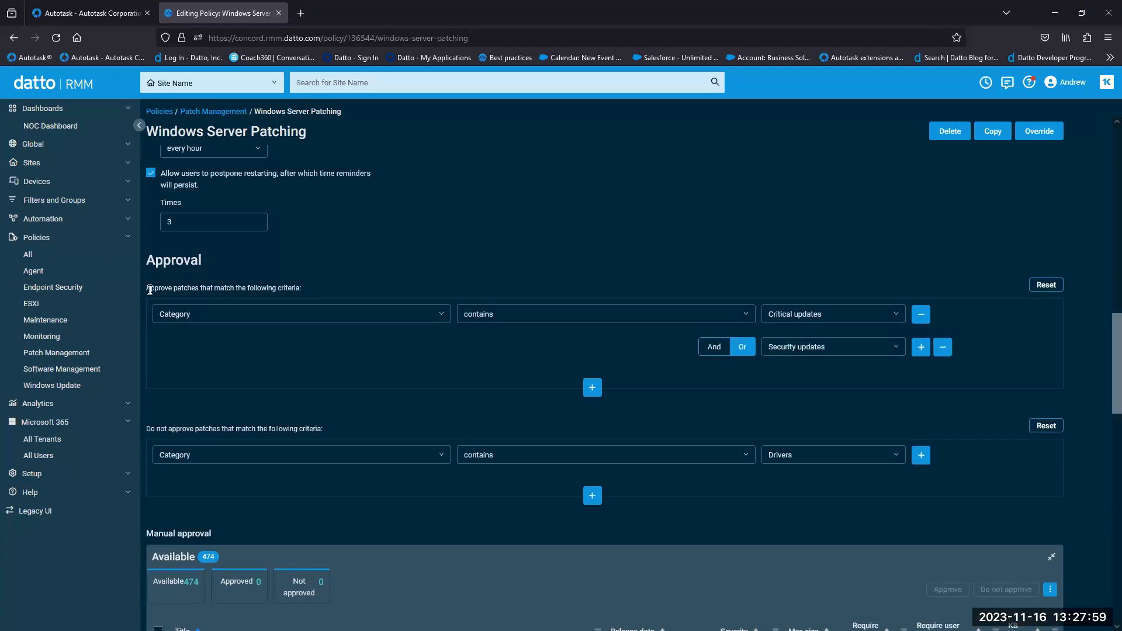
drag(146, 290, 175, 291)
drag(149, 428, 209, 432)
click(191, 434)
click(444, 313)
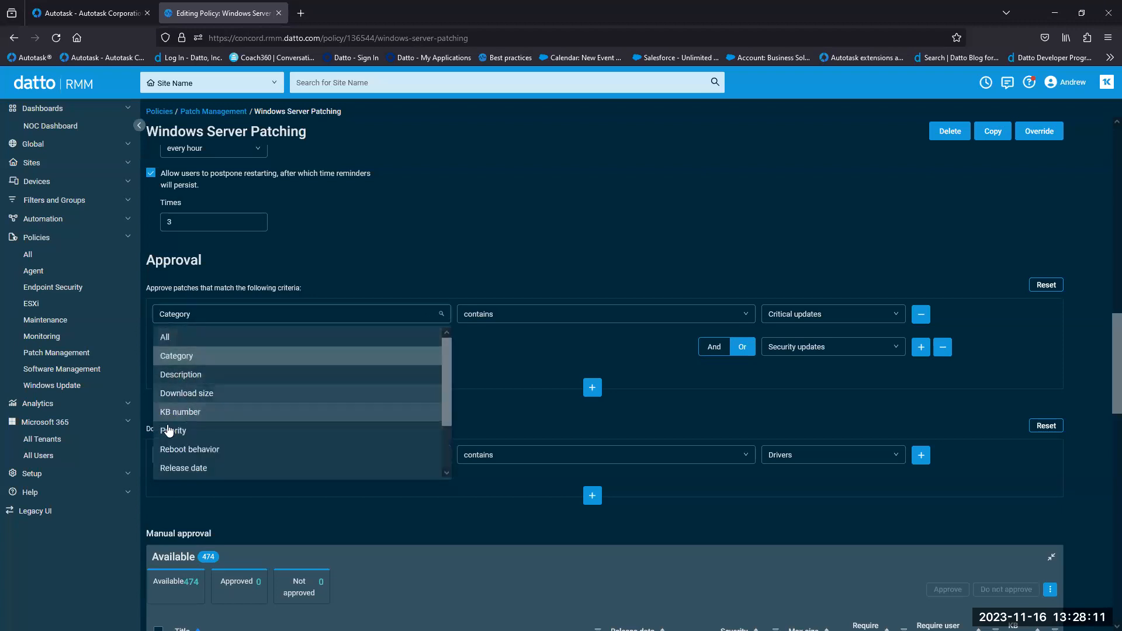
click(530, 420)
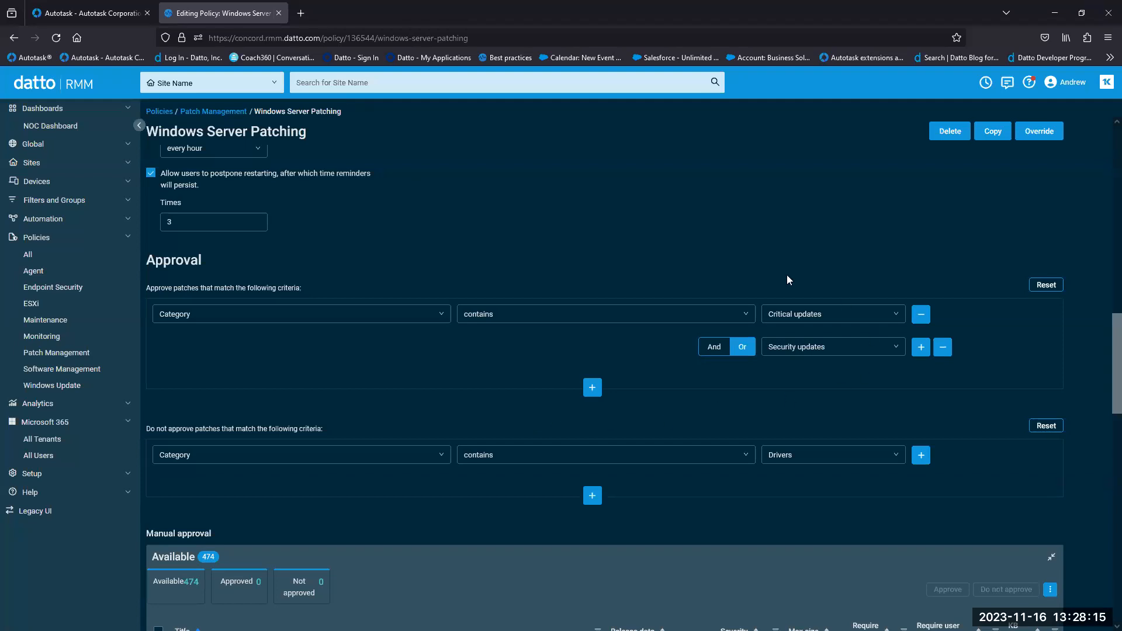
click(898, 314)
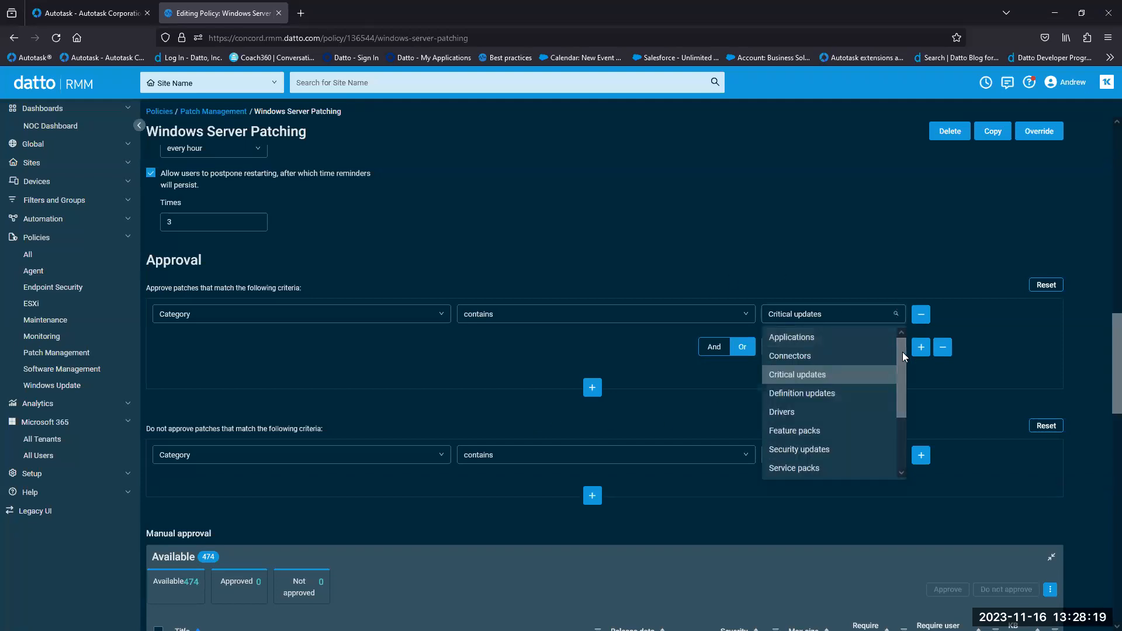
drag(902, 352, 905, 416)
scroll(909, 373, up, 3)
click(971, 389)
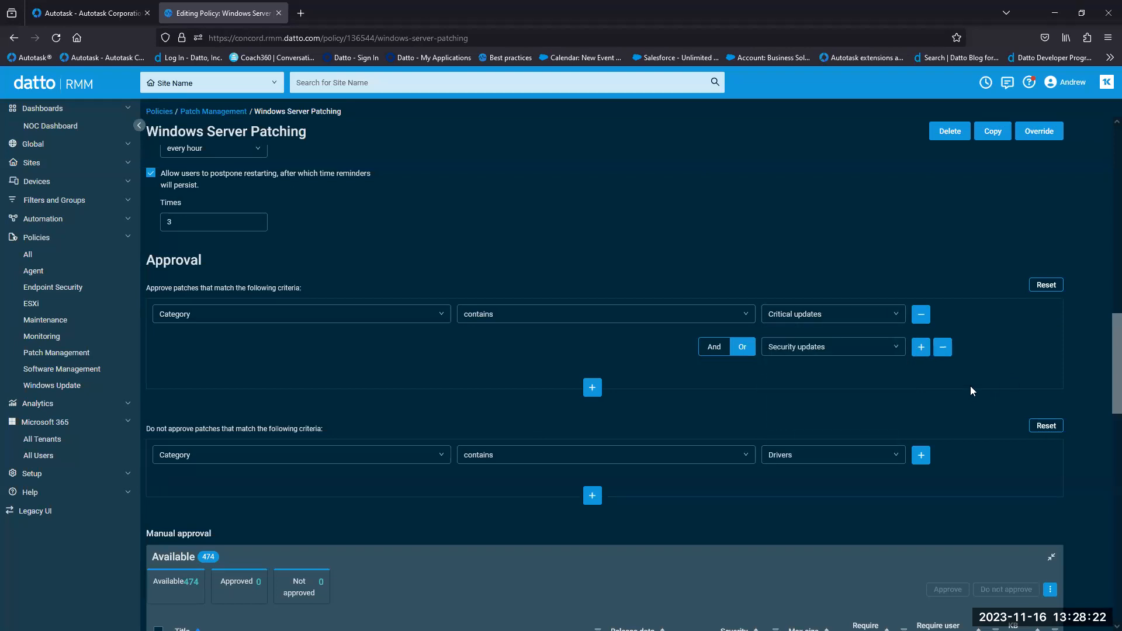
- Try adding and removing empty criterion rows, then join a new criteria group with And
click(920, 354)
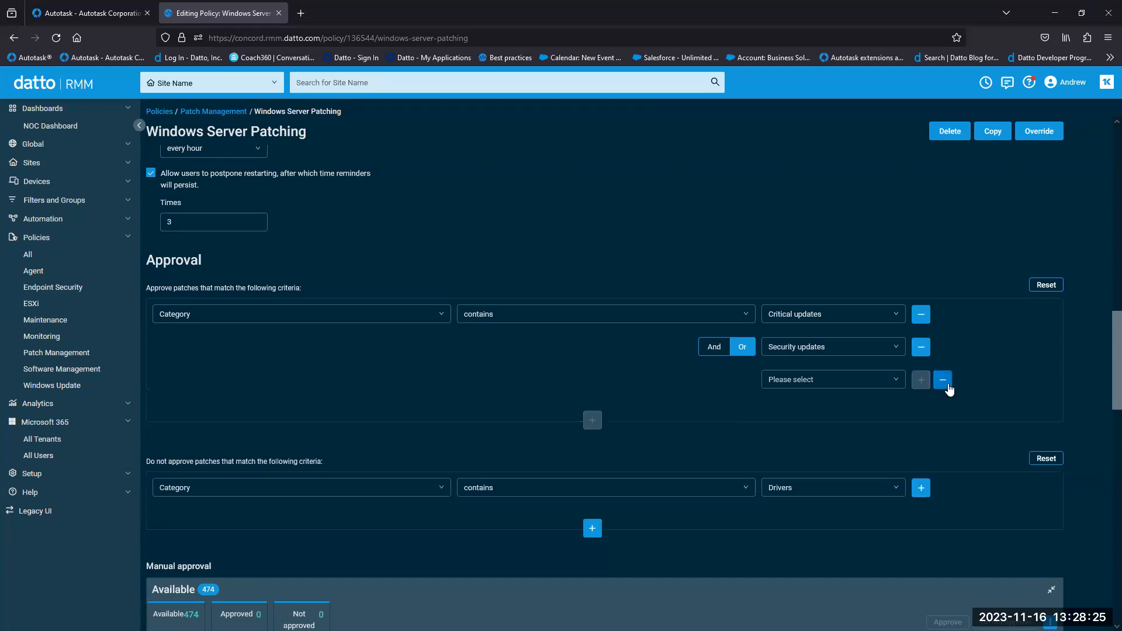
click(943, 377)
click(919, 354)
click(942, 380)
click(918, 352)
click(941, 380)
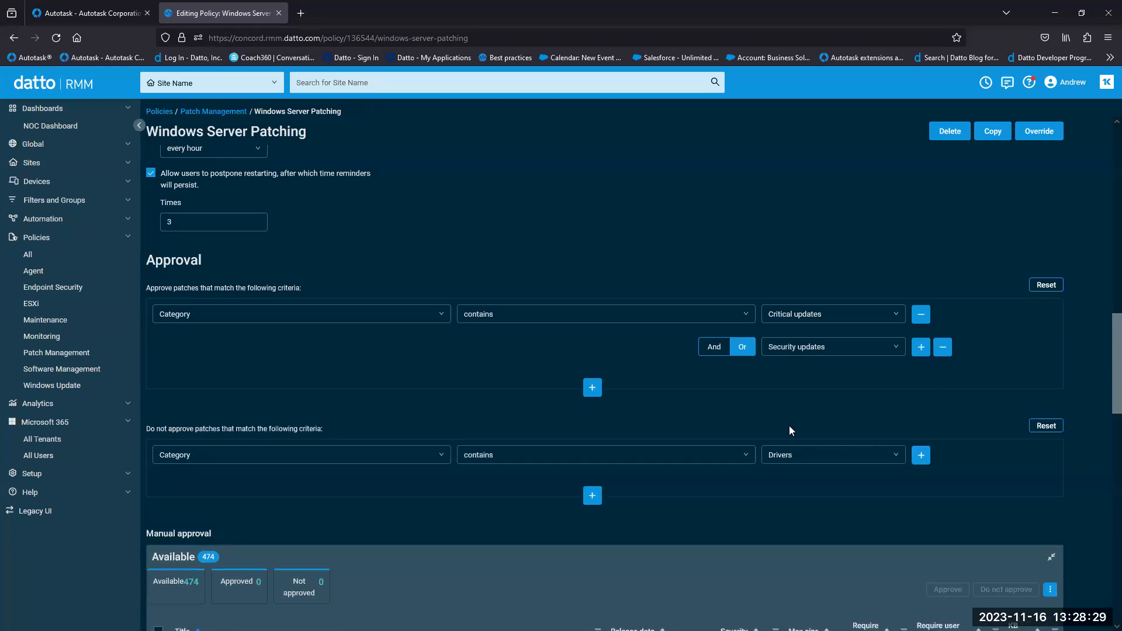
click(713, 353)
click(744, 350)
click(711, 353)
- Add an And-joined approval group requiring Release date older than 14 days
click(592, 388)
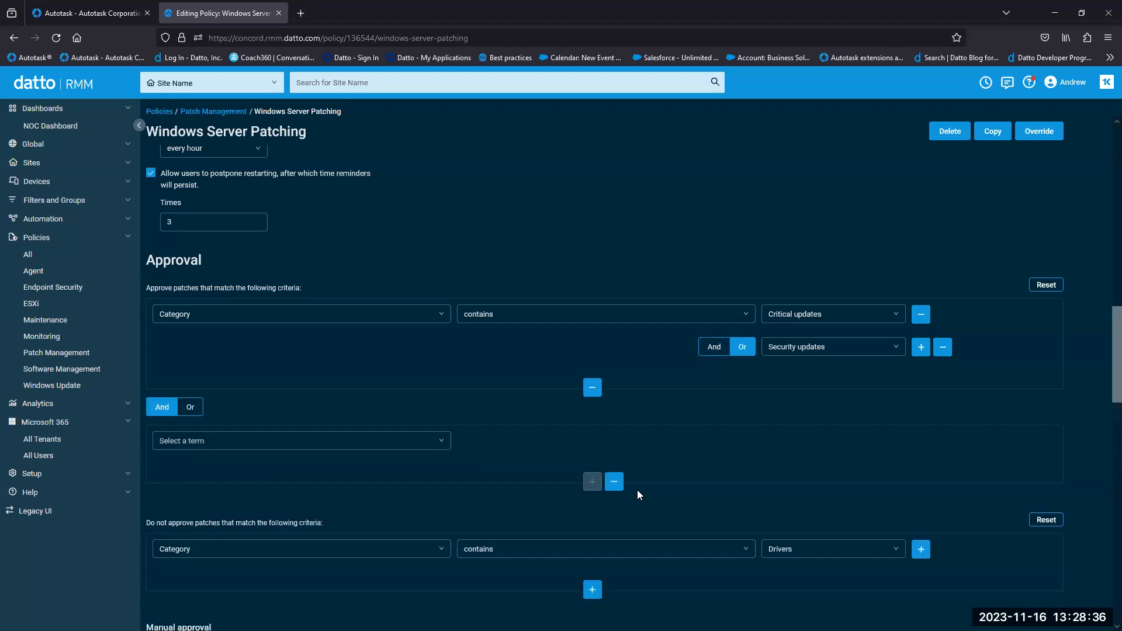
click(446, 441)
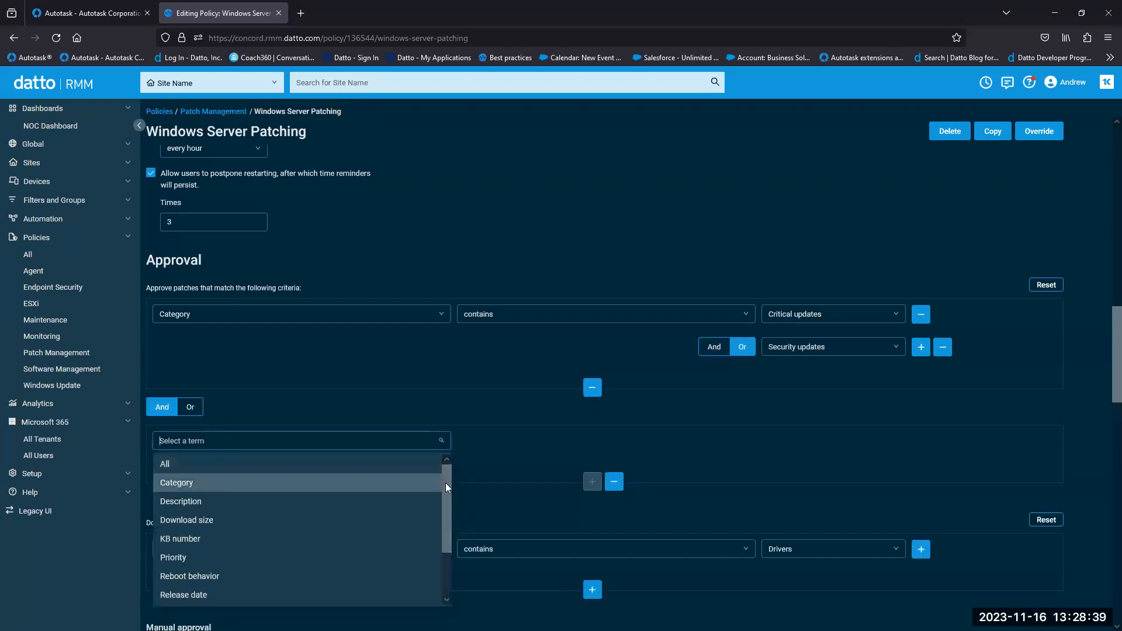
scroll(445, 491, down, 2)
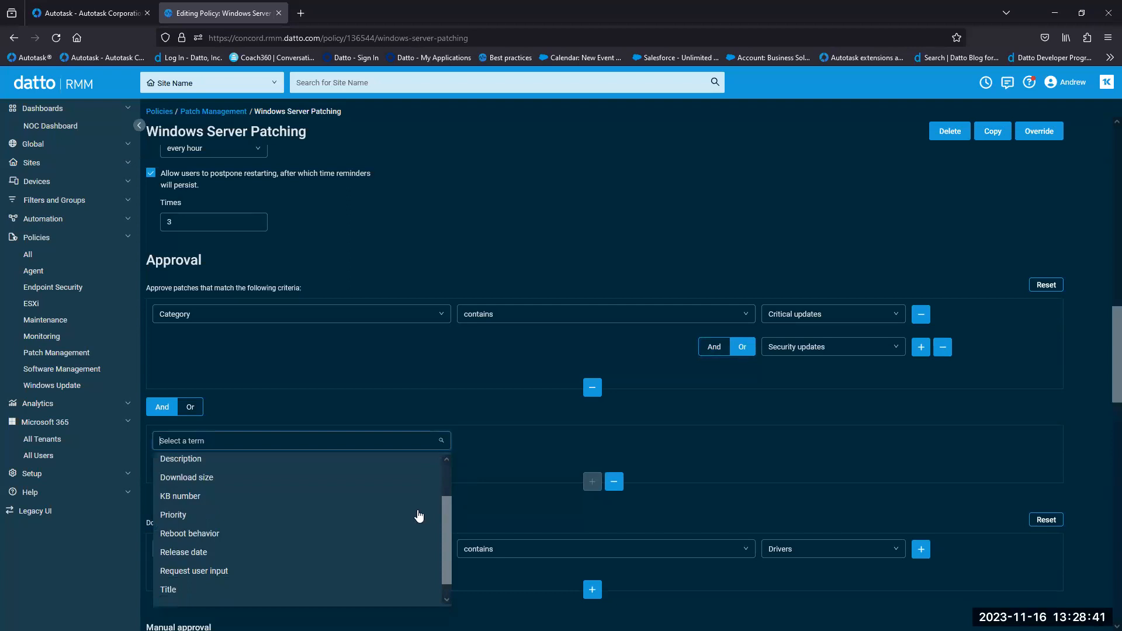
click(409, 551)
click(720, 446)
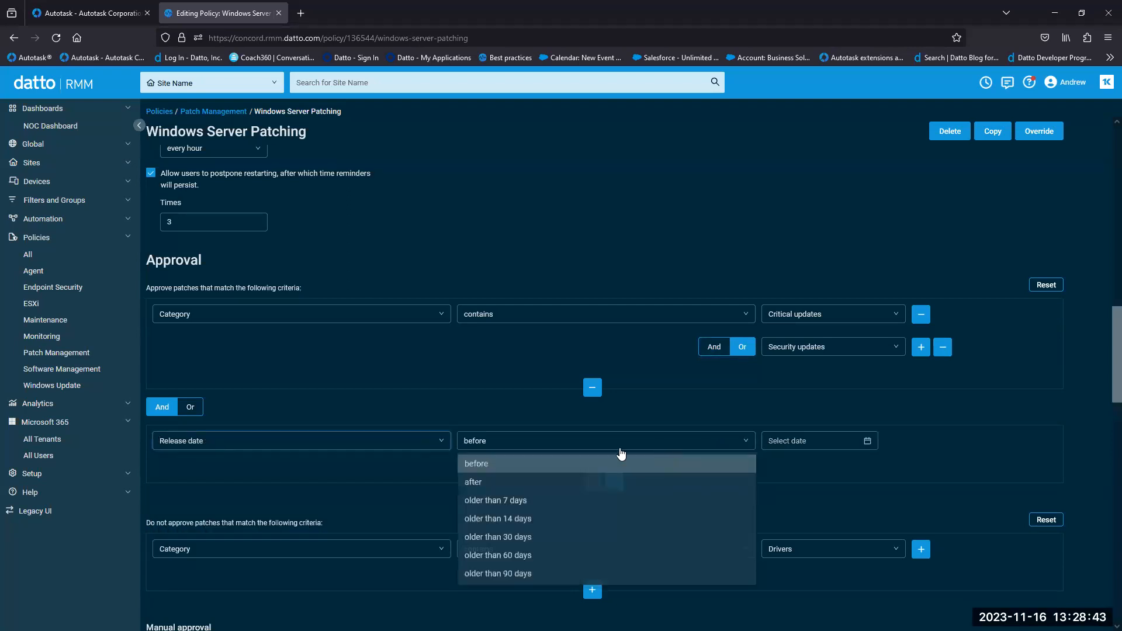
click(500, 519)
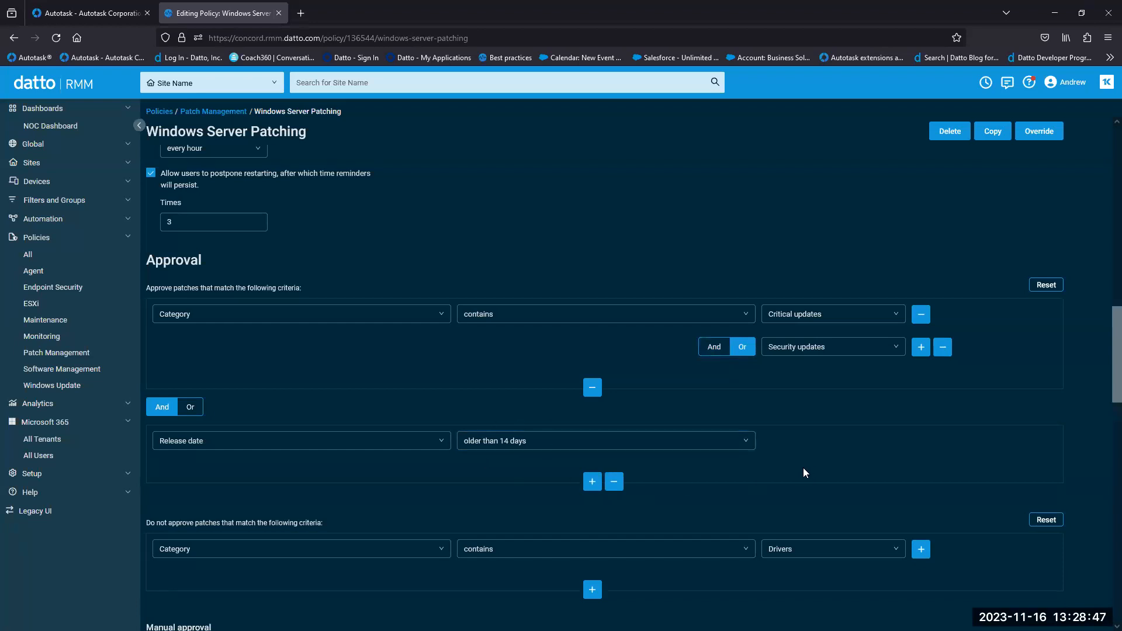
scroll(881, 456, down, 3)
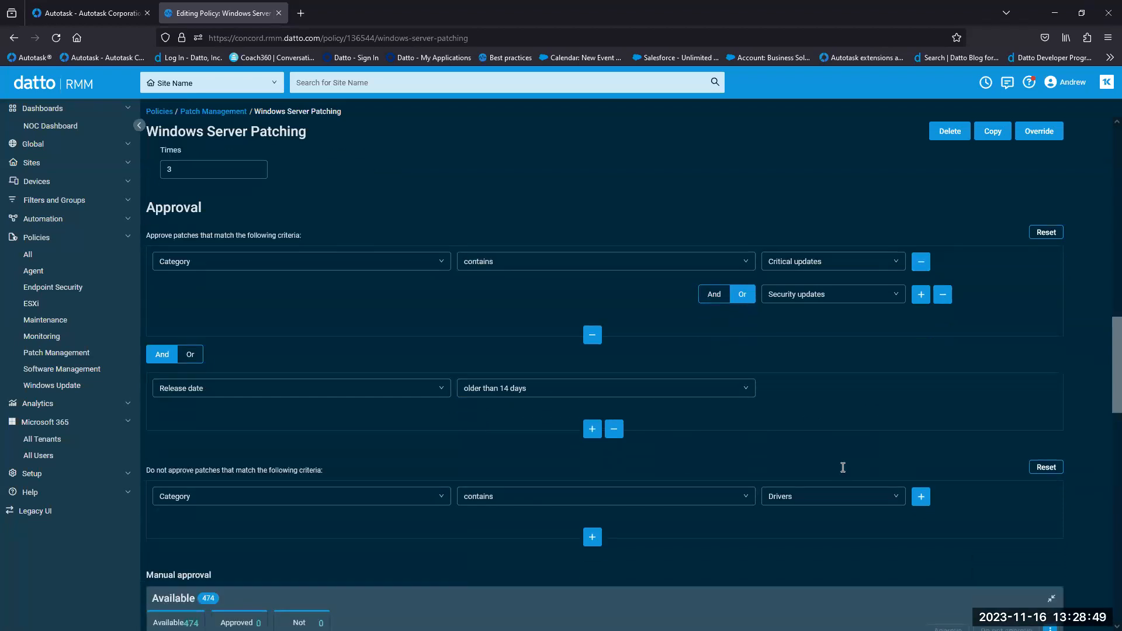
- Add a Do not approve group excluding patch Type Driver, then open Software Management policies
drag(144, 418, 197, 420)
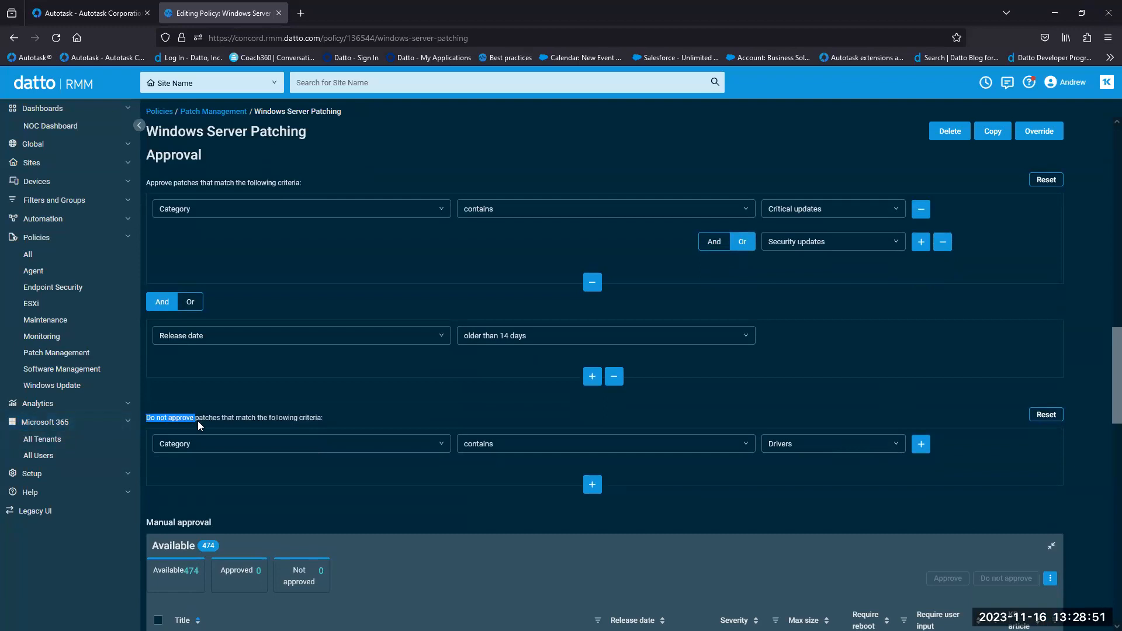
click(192, 421)
click(594, 486)
scroll(611, 488, down, 1)
click(444, 489)
scroll(370, 463, down, 2)
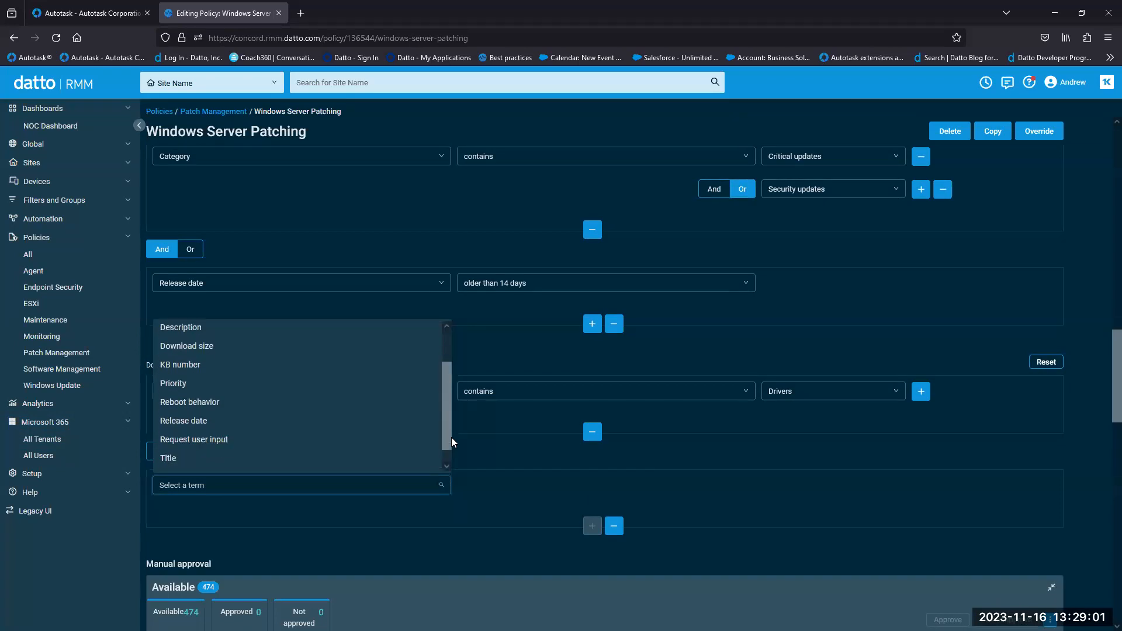
click(370, 463)
click(847, 487)
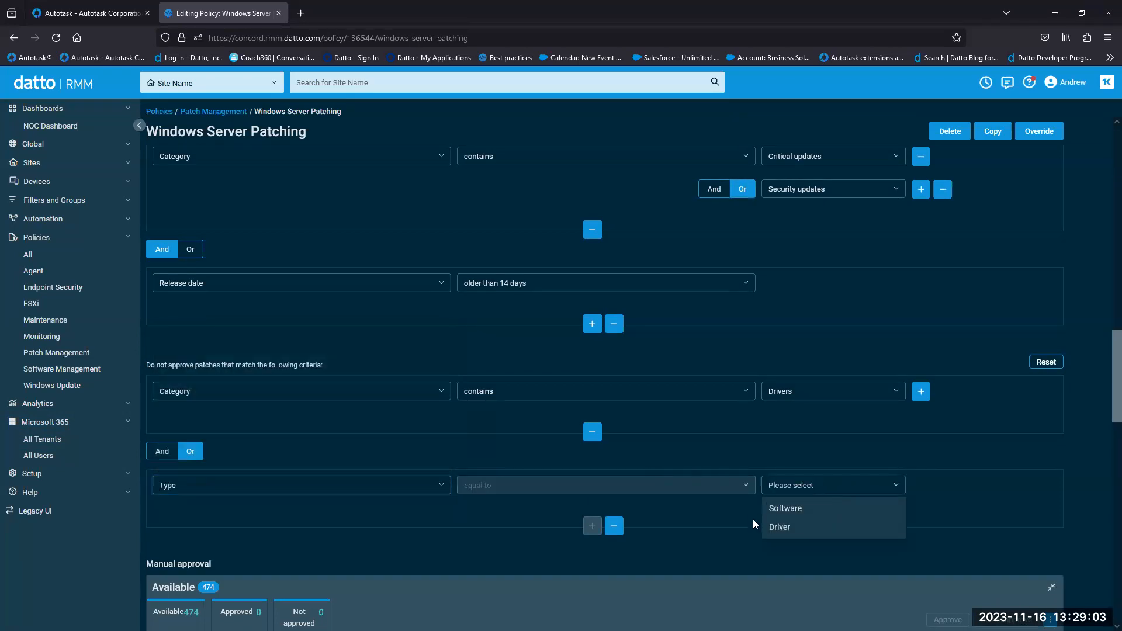
click(782, 527)
scroll(1105, 406, up, 1)
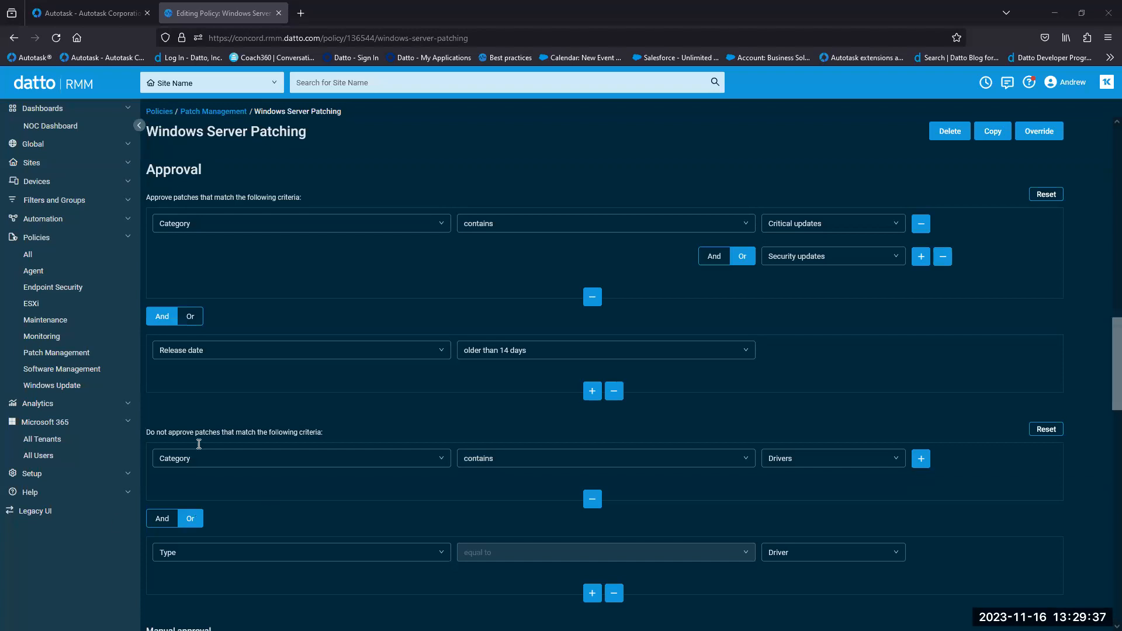
click(109, 374)
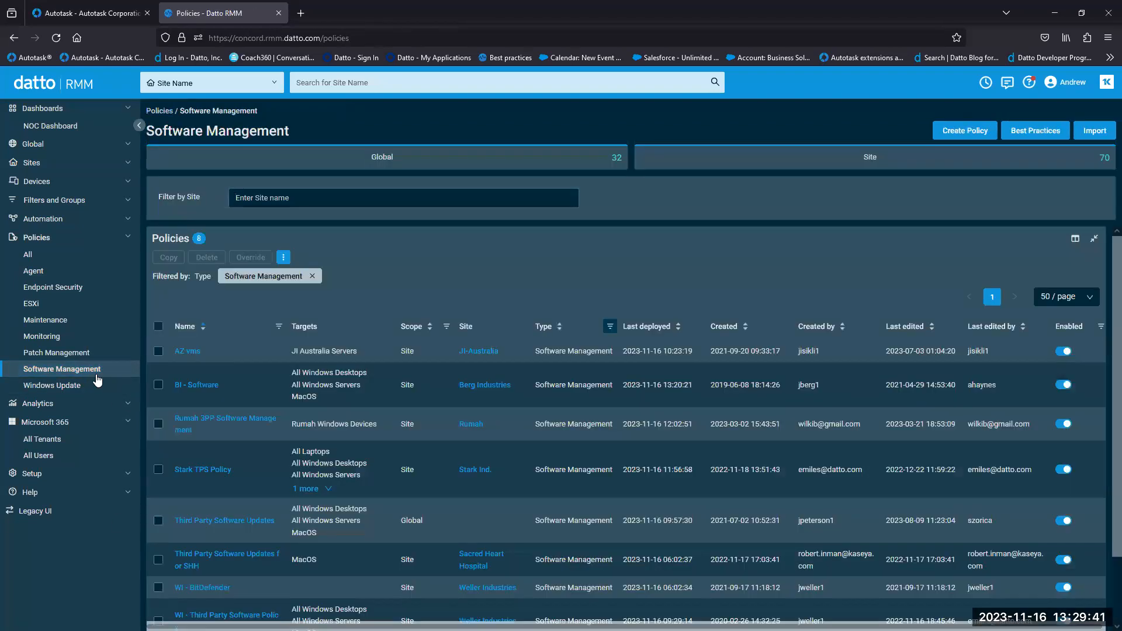
- Open the BI - Software policy and scroll to its Managed Applications table
click(195, 384)
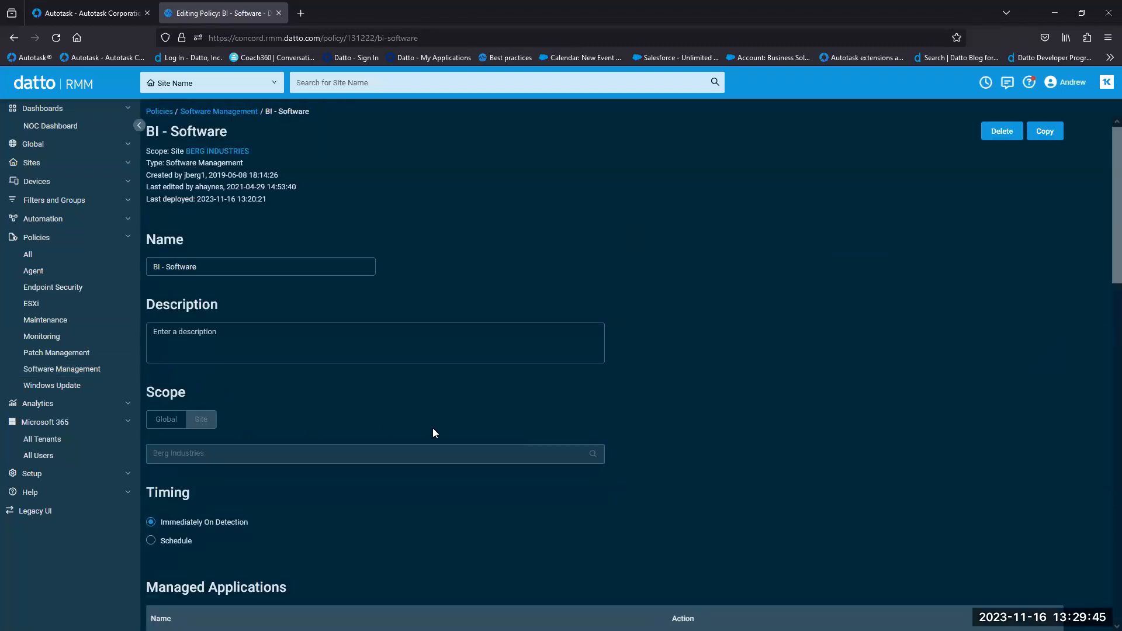
scroll(433, 428, down, 5)
scroll(439, 416, down, 3)
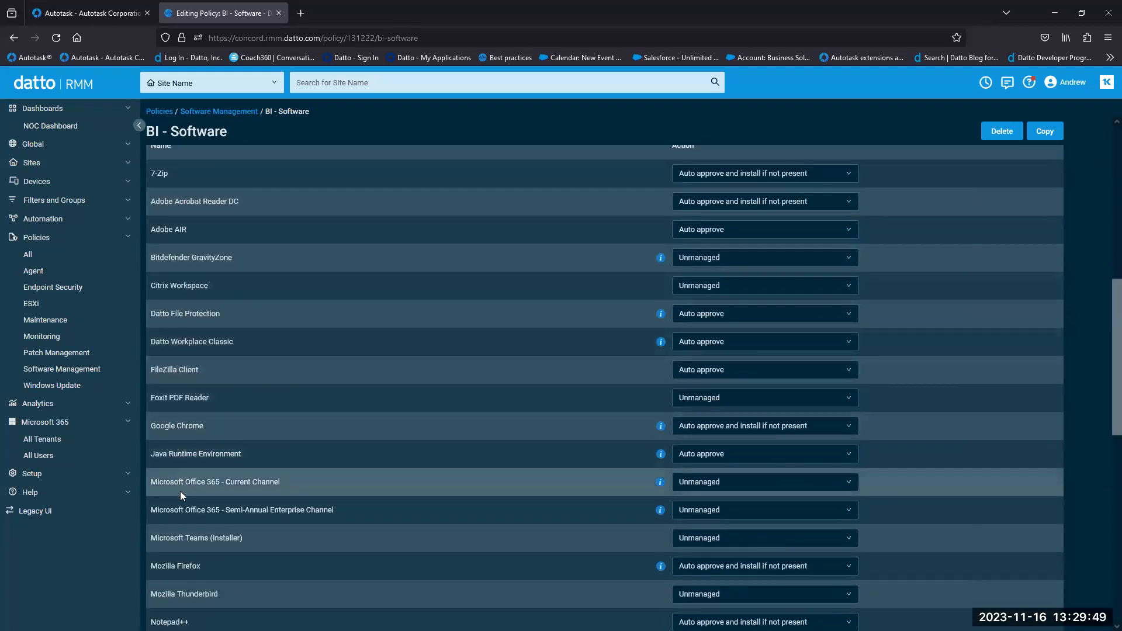
scroll(180, 491, down, 1)
scroll(184, 593, up, 3)
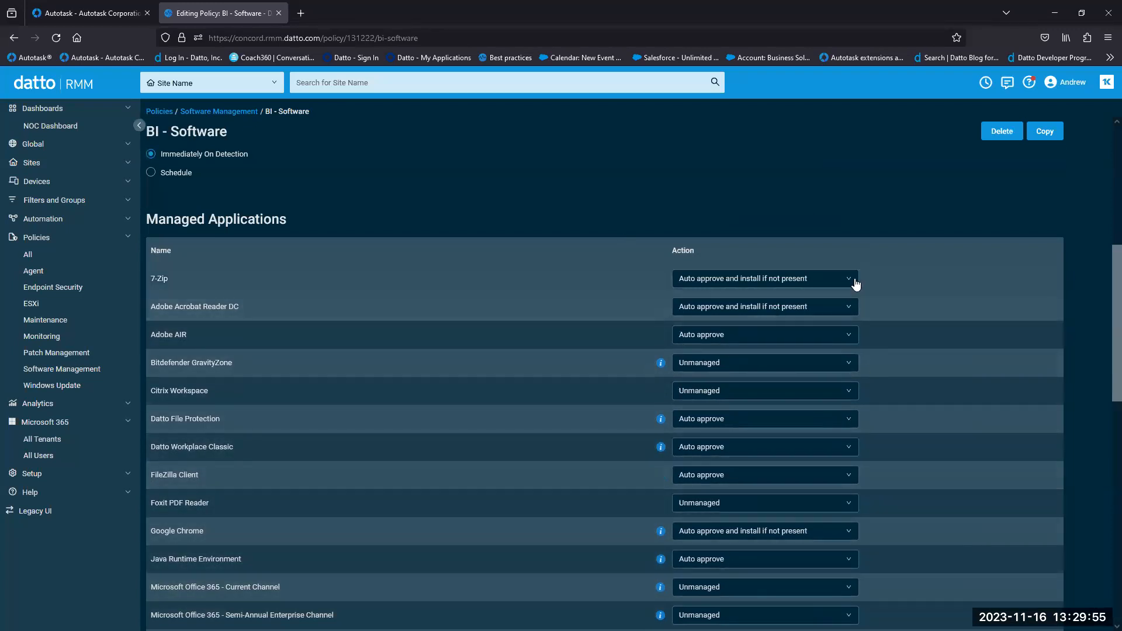
- Inspect the 7-Zip Action dropdown options, closing it unchanged and reopening it
click(852, 280)
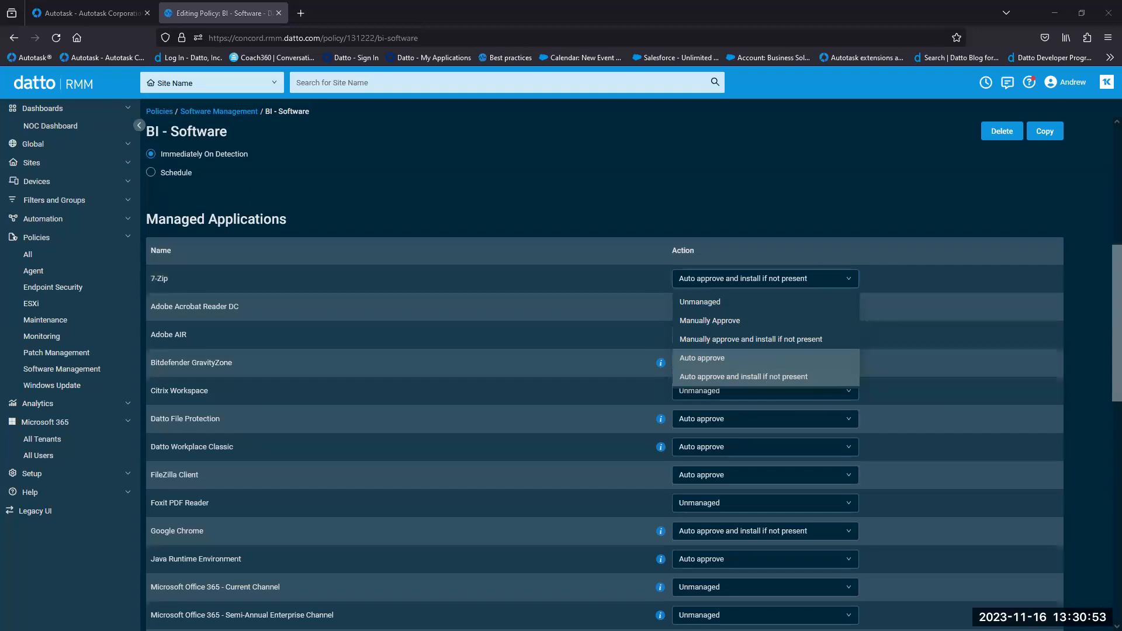
key(Escape)
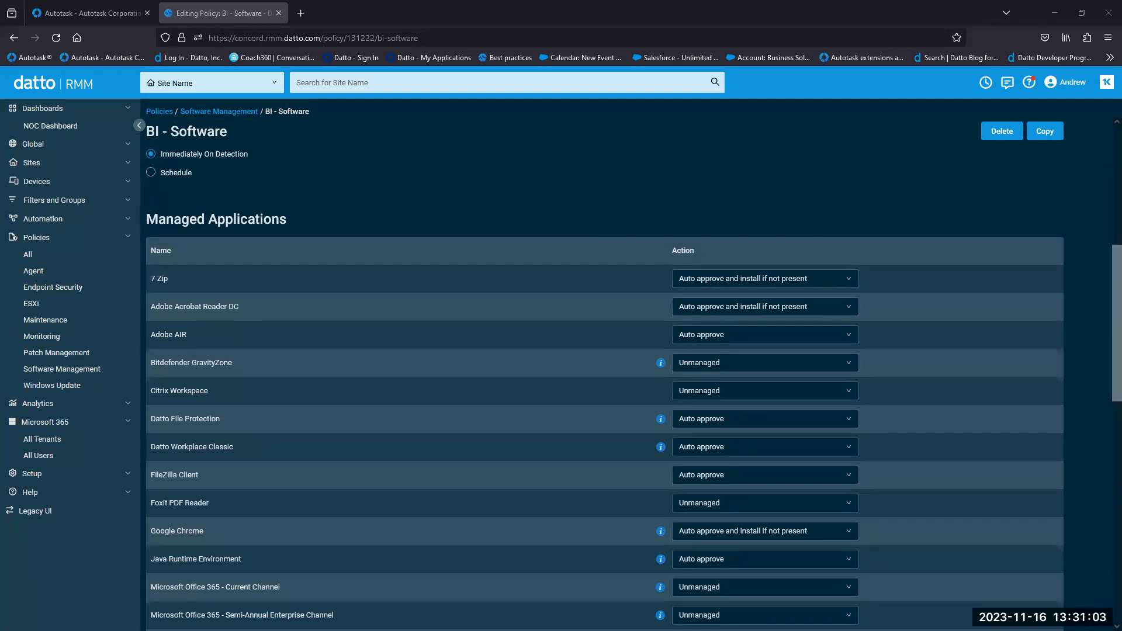
click(848, 280)
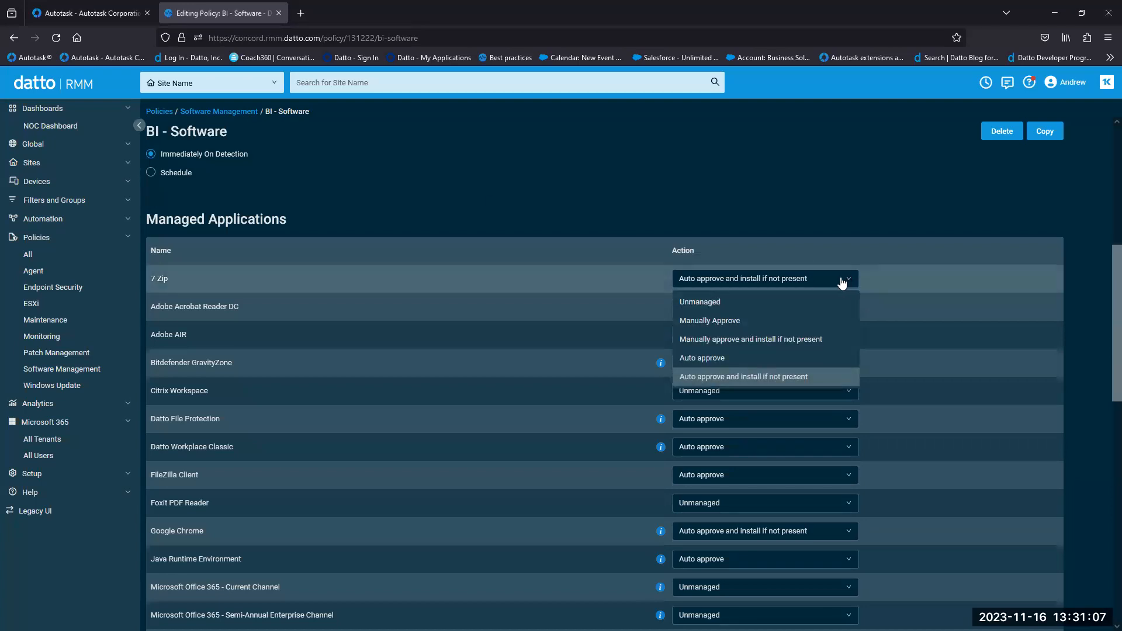
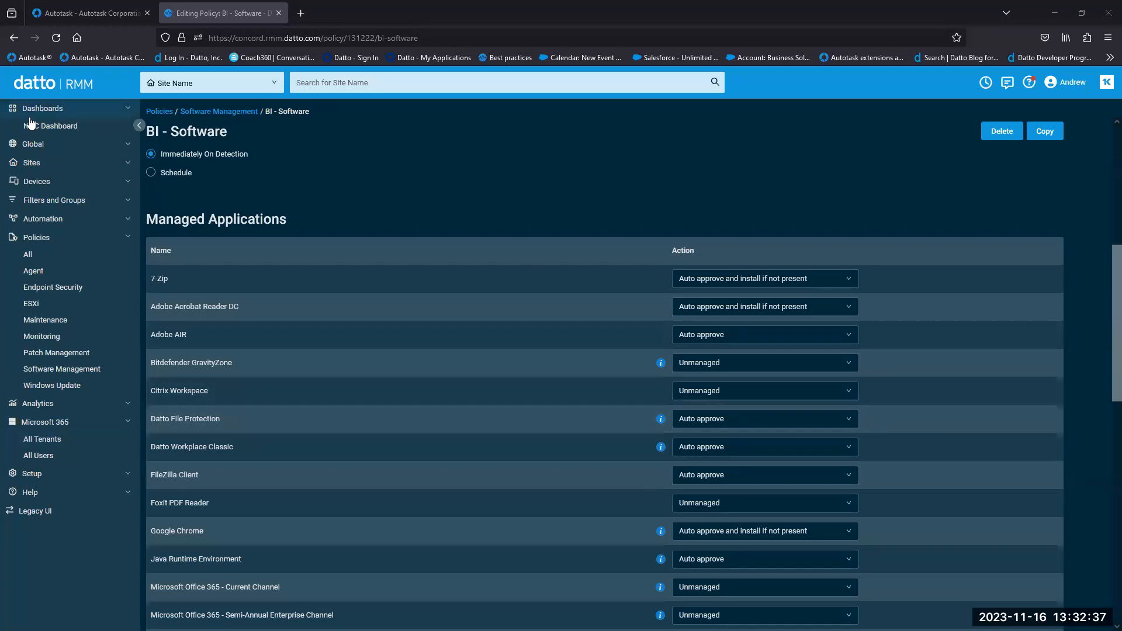
- Leave the BI - Software policy and go to the NOC Dashboard
click(88, 126)
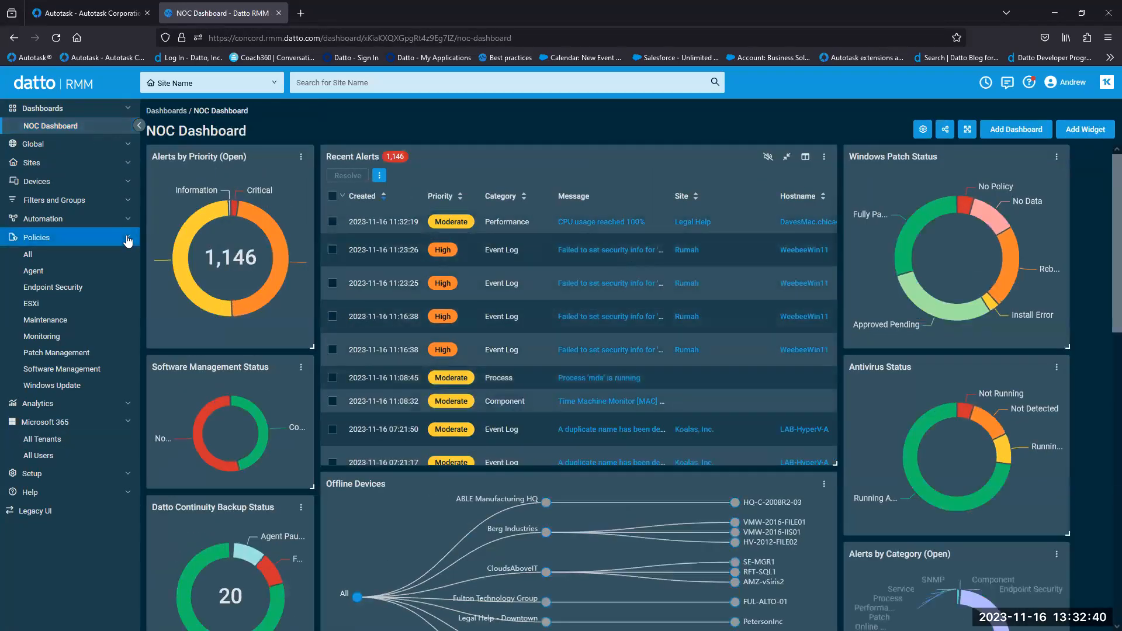
- Collapse Policies and Microsoft 365, browse Devices and Sites, then open Setup > Security Levels
click(128, 239)
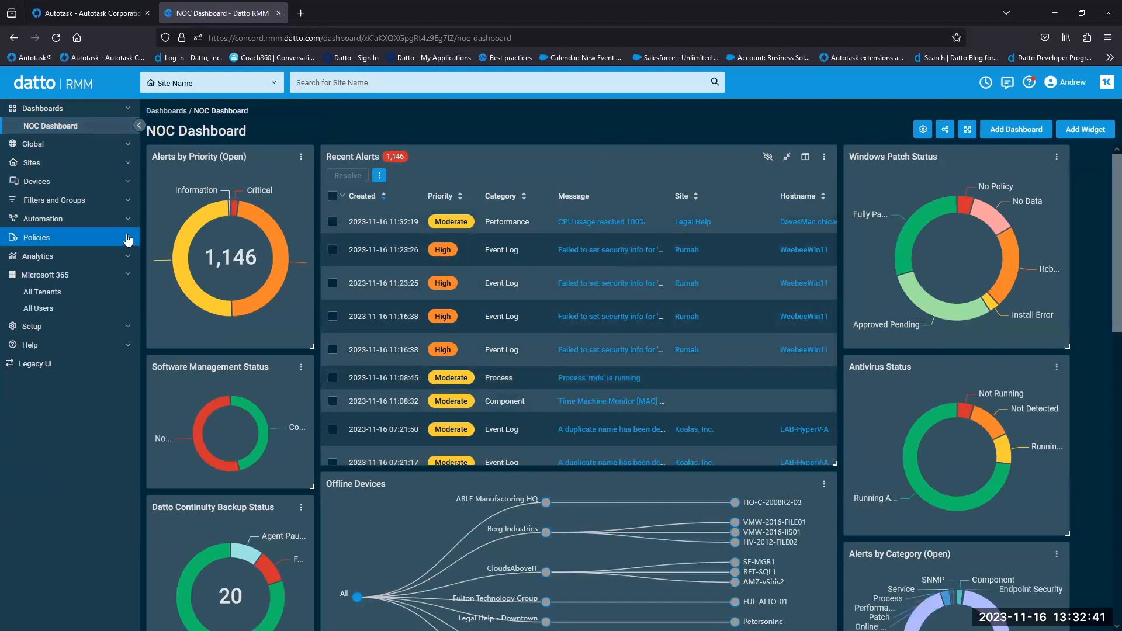
click(127, 275)
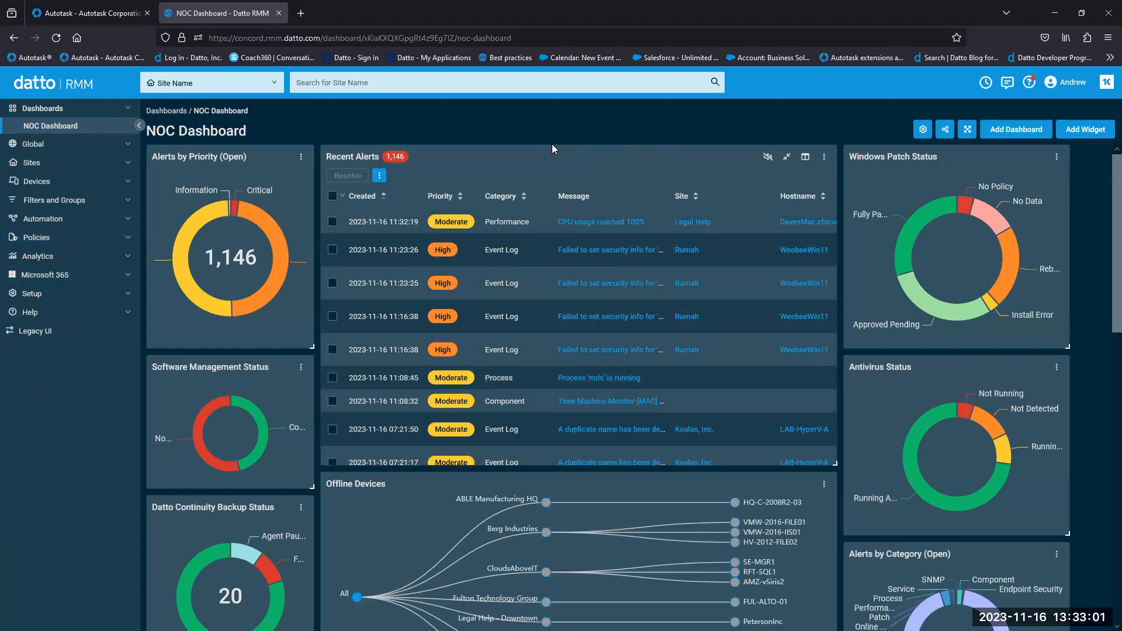
click(133, 181)
click(111, 163)
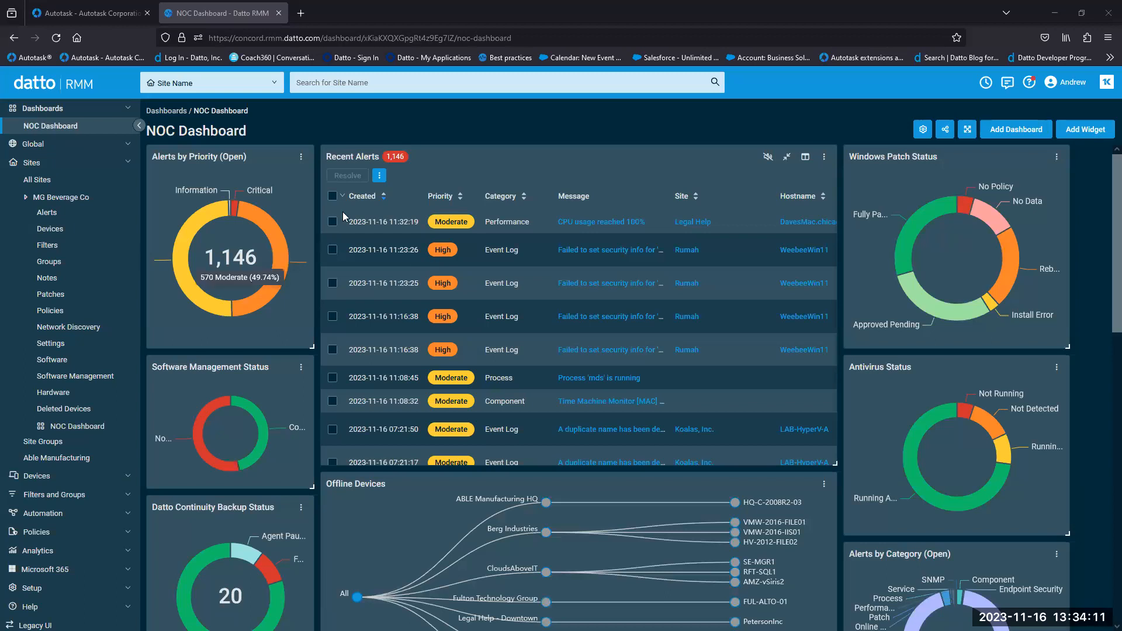
click(134, 164)
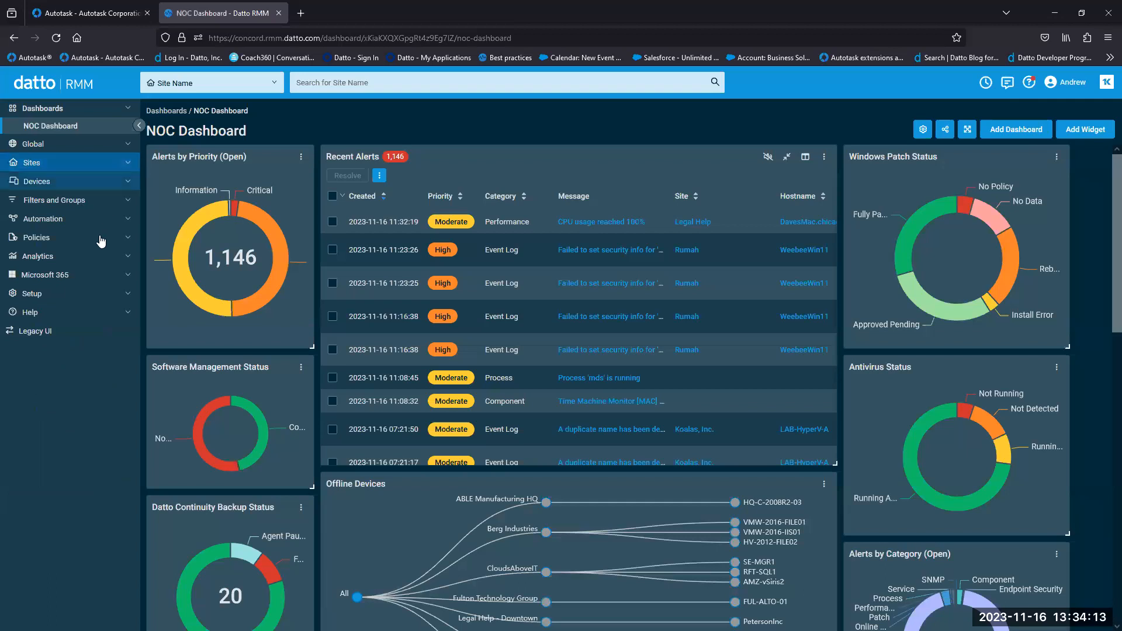
click(125, 298)
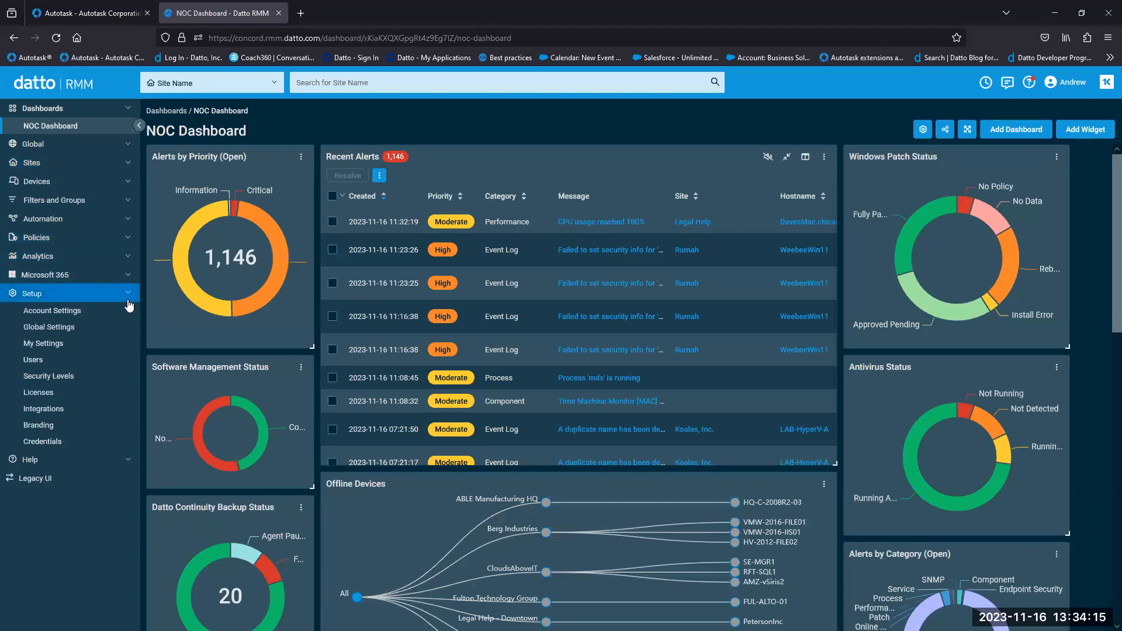
click(48, 379)
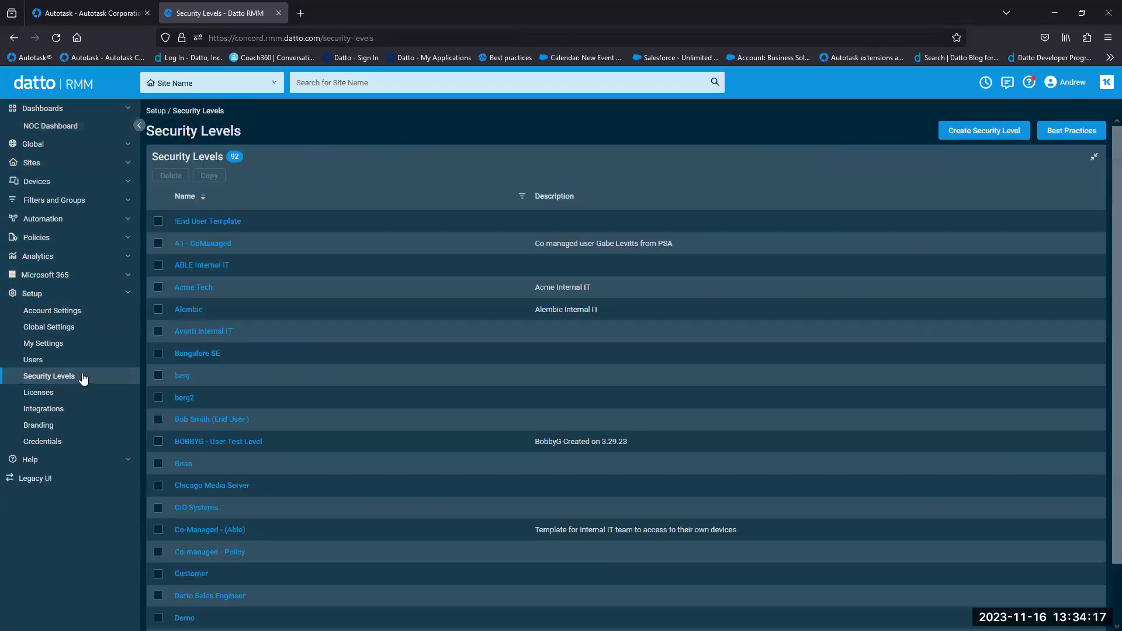
- Start a new security level and restrict its device visibility to Sites
click(984, 130)
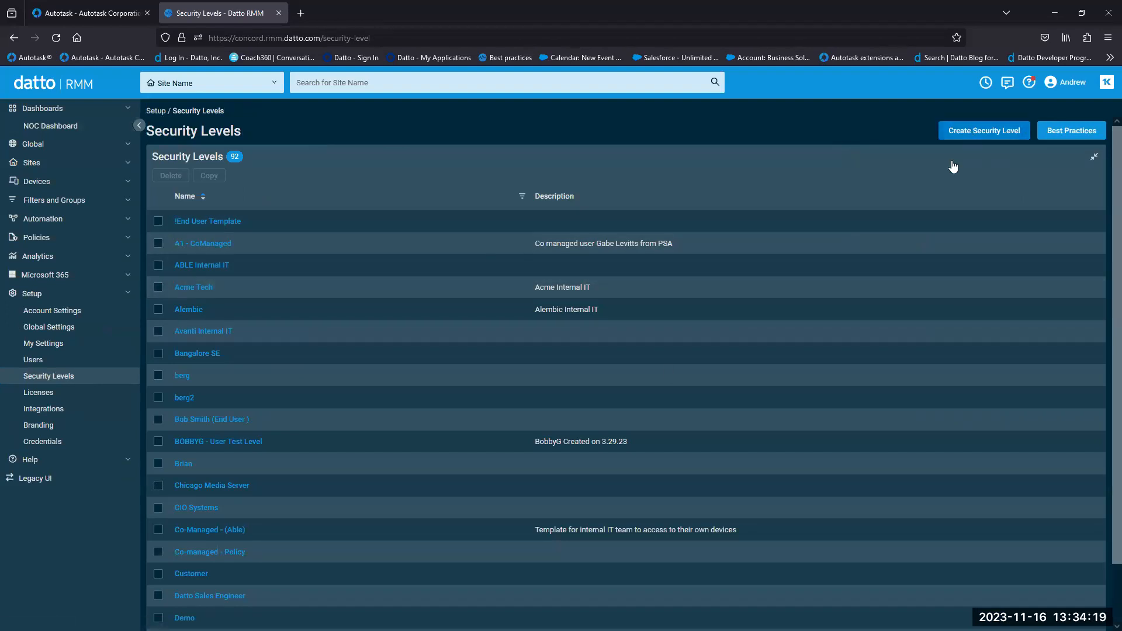
click(225, 358)
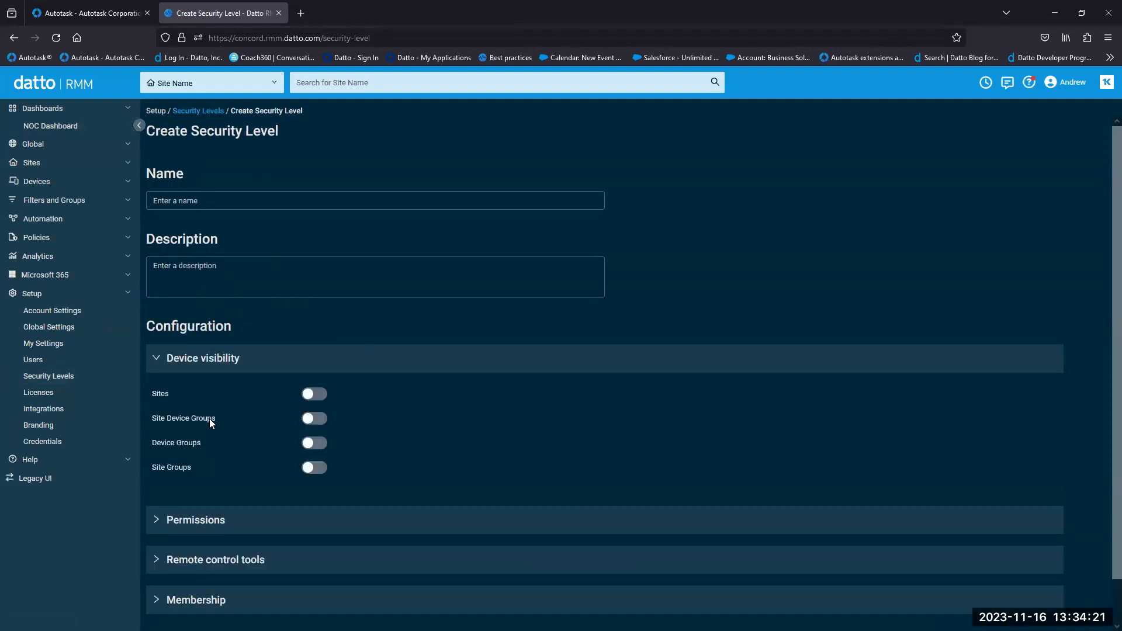
click(314, 395)
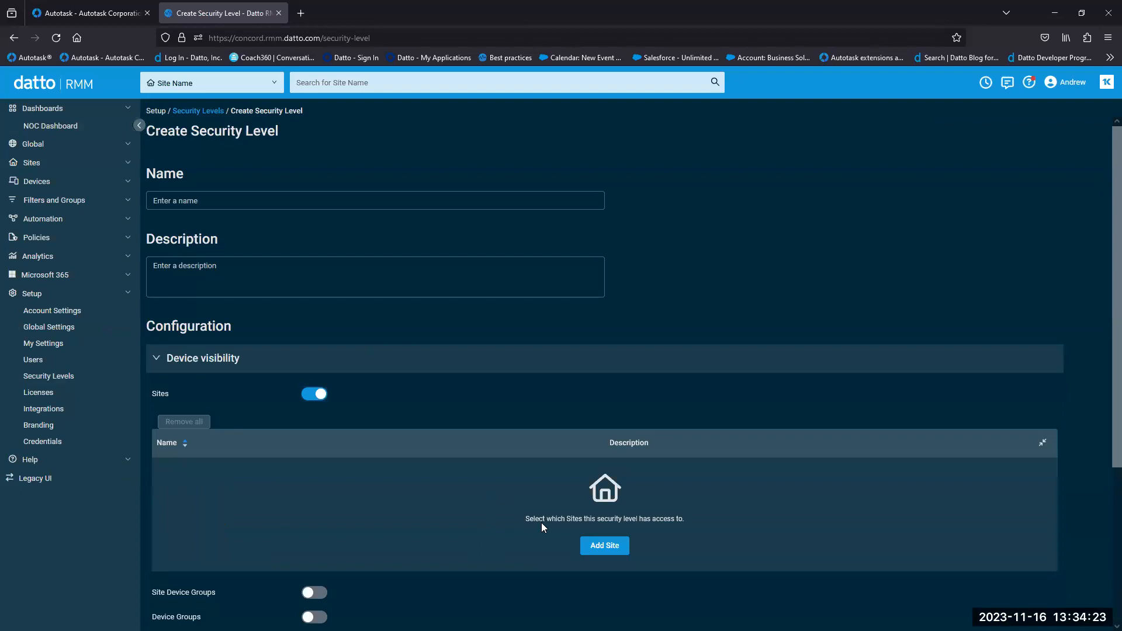
scroll(541, 522, down, 1)
- Add Acme Co. as an accessible site and confirm it in the sites table
click(605, 494)
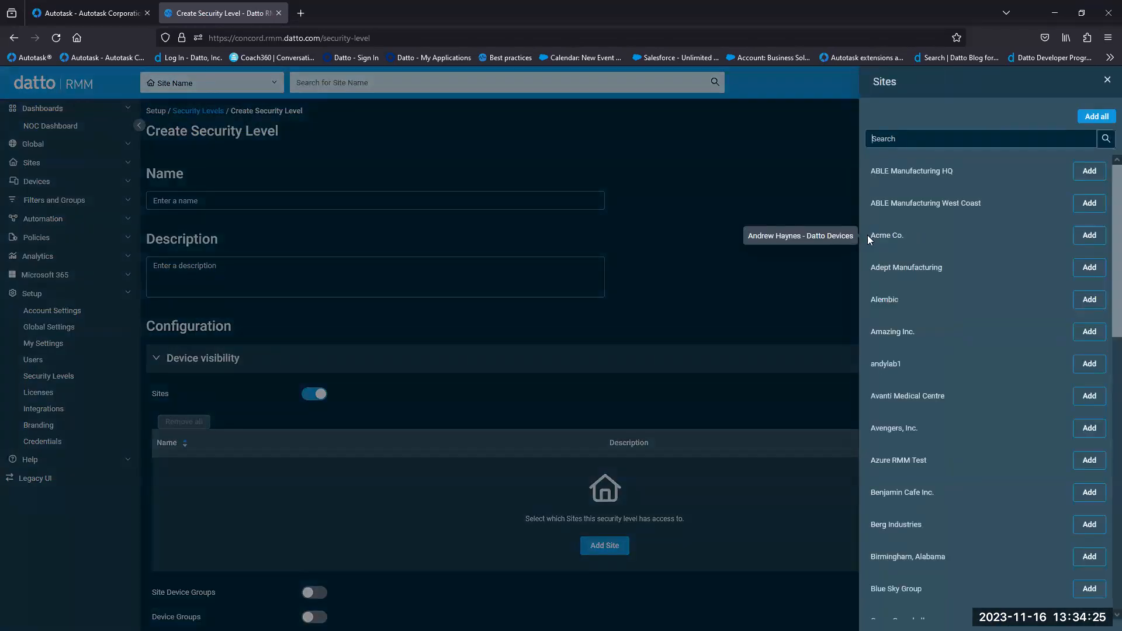
drag(869, 235, 988, 255)
click(1089, 235)
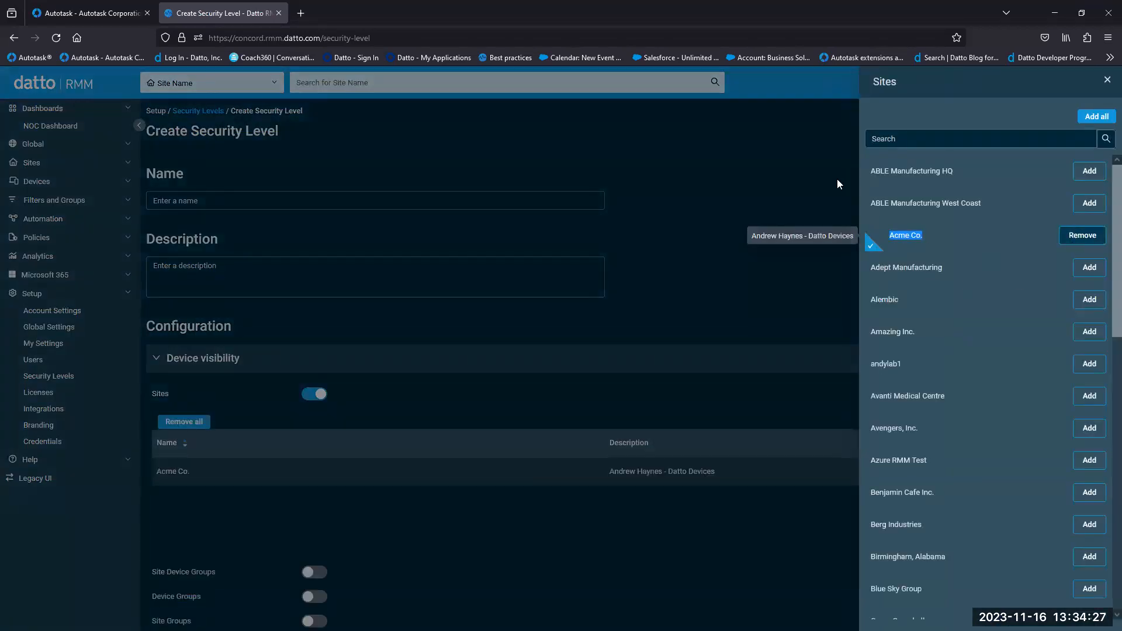
click(717, 255)
scroll(170, 364, down, 2)
triple_click(177, 368)
click(260, 378)
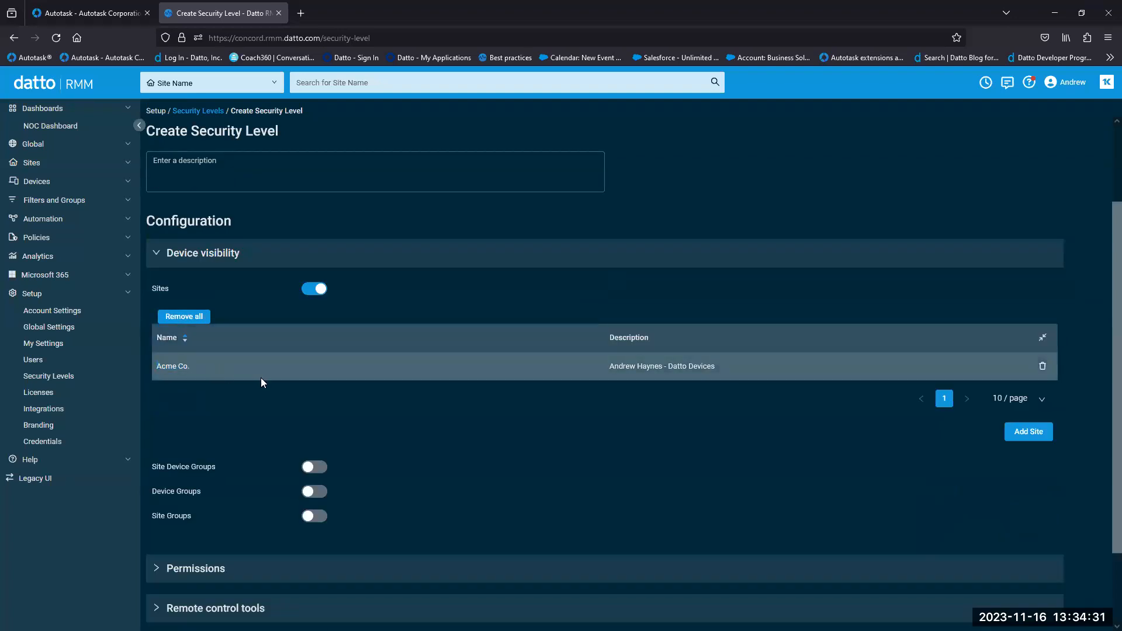
scroll(413, 373, down, 2)
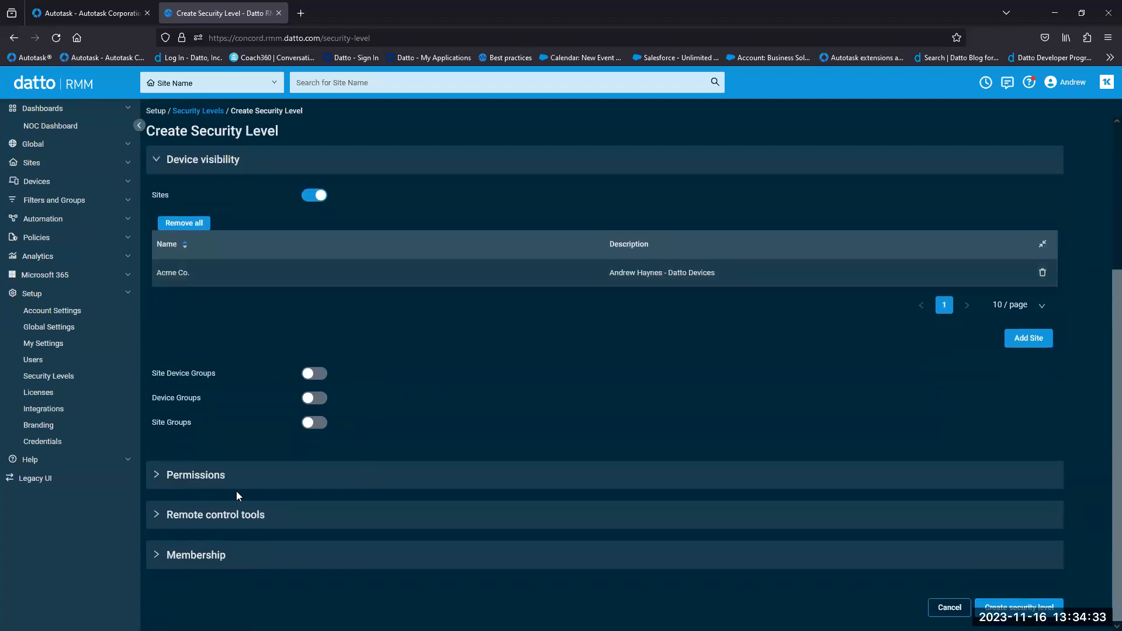
- Expand Permissions and turn on Sites permissions, reviewing the None, View and Manage levels
click(222, 474)
scroll(327, 379, down, 3)
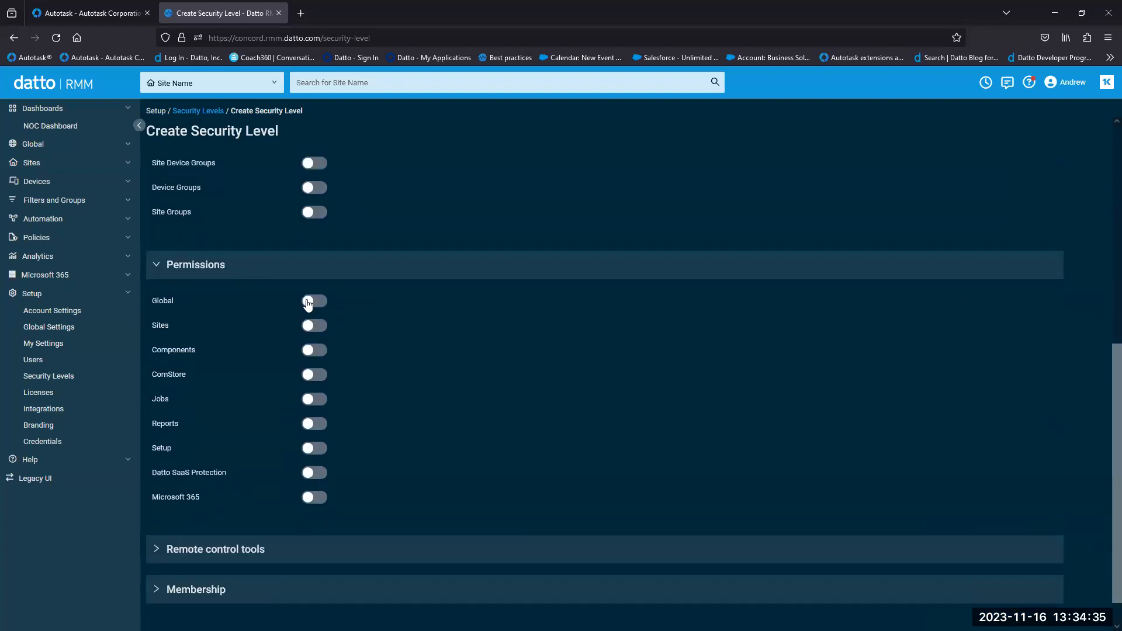
click(311, 325)
drag(528, 322, 523, 353)
double_click(610, 321)
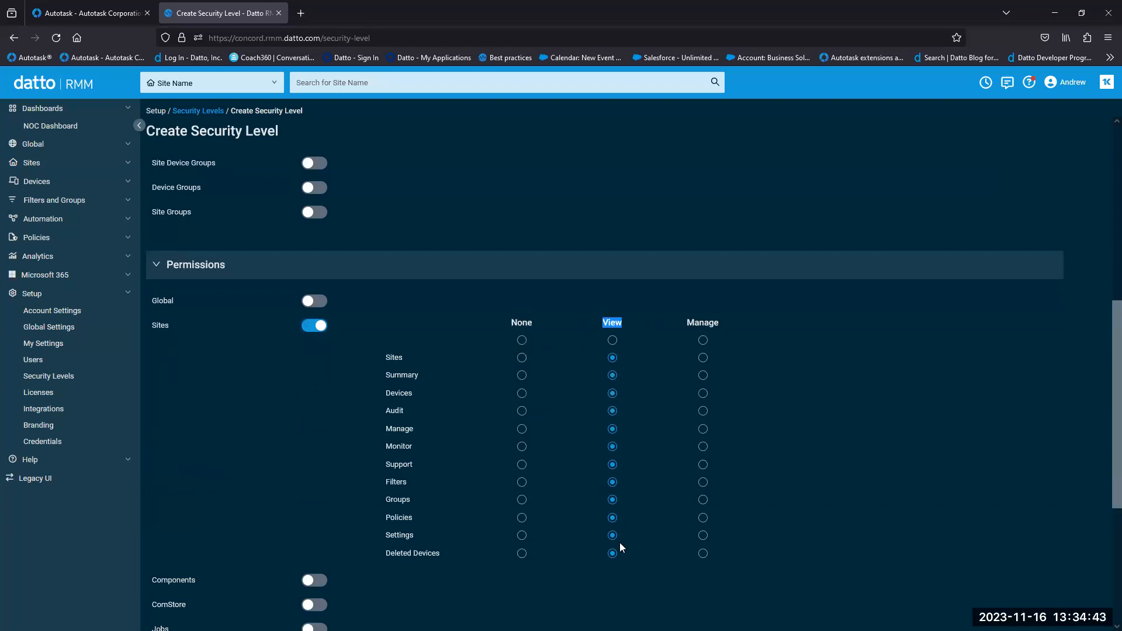
drag(687, 320, 756, 322)
click(756, 322)
- Set Summary, Devices and Policies to None and Audit, Filters and Groups to Manage, then return to the NOC Dashboard
click(521, 375)
click(521, 392)
click(702, 410)
click(702, 482)
click(702, 500)
click(521, 518)
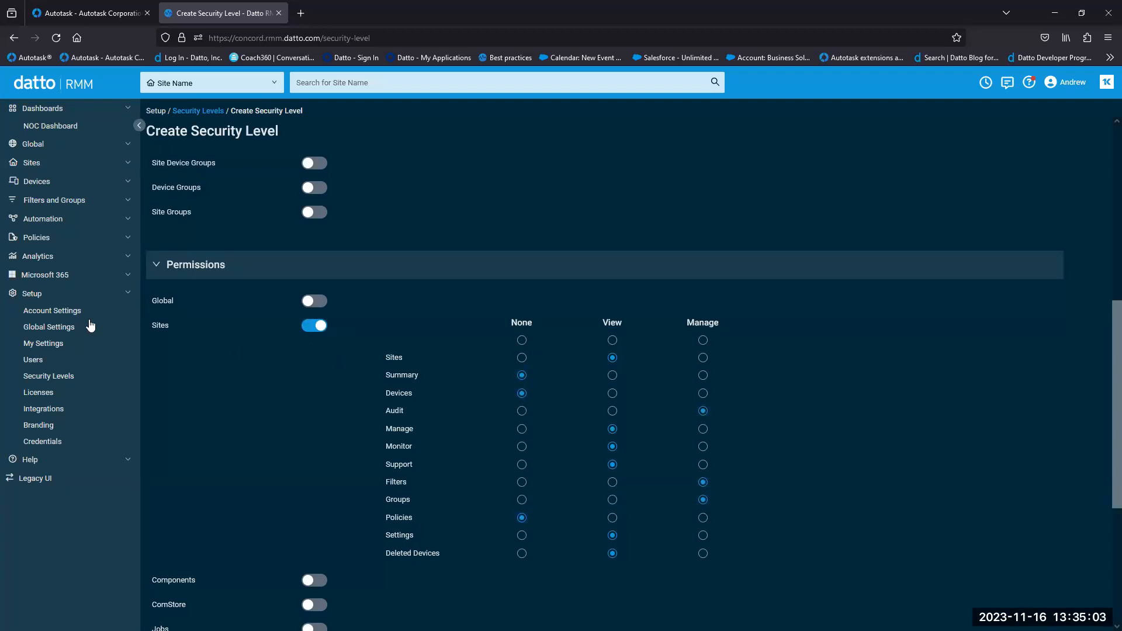
click(127, 298)
click(76, 128)
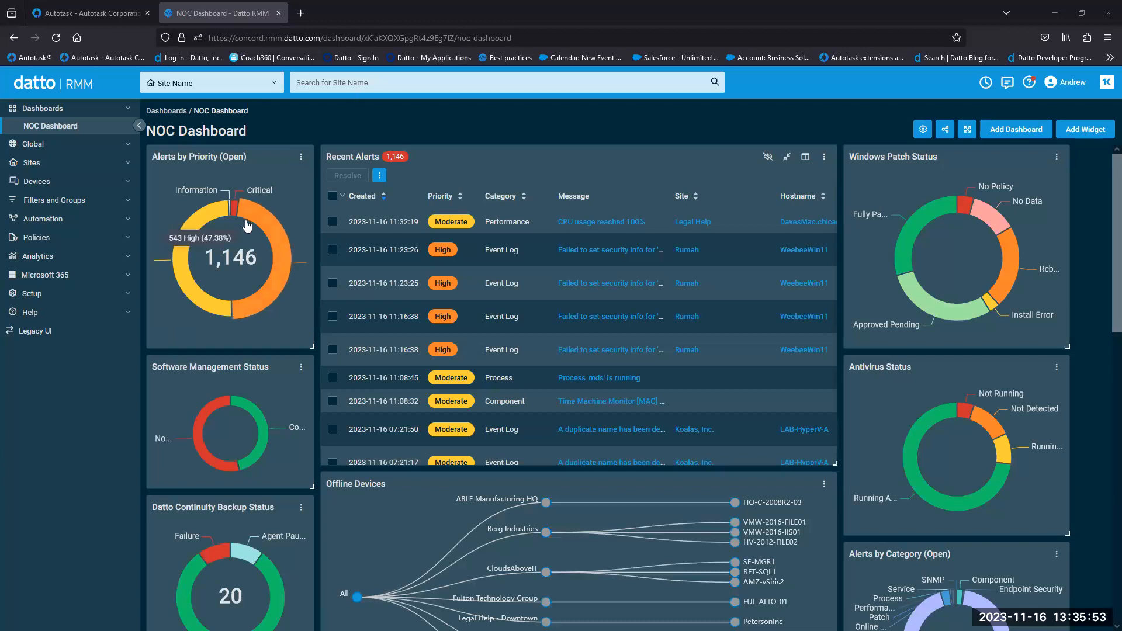
click(123, 242)
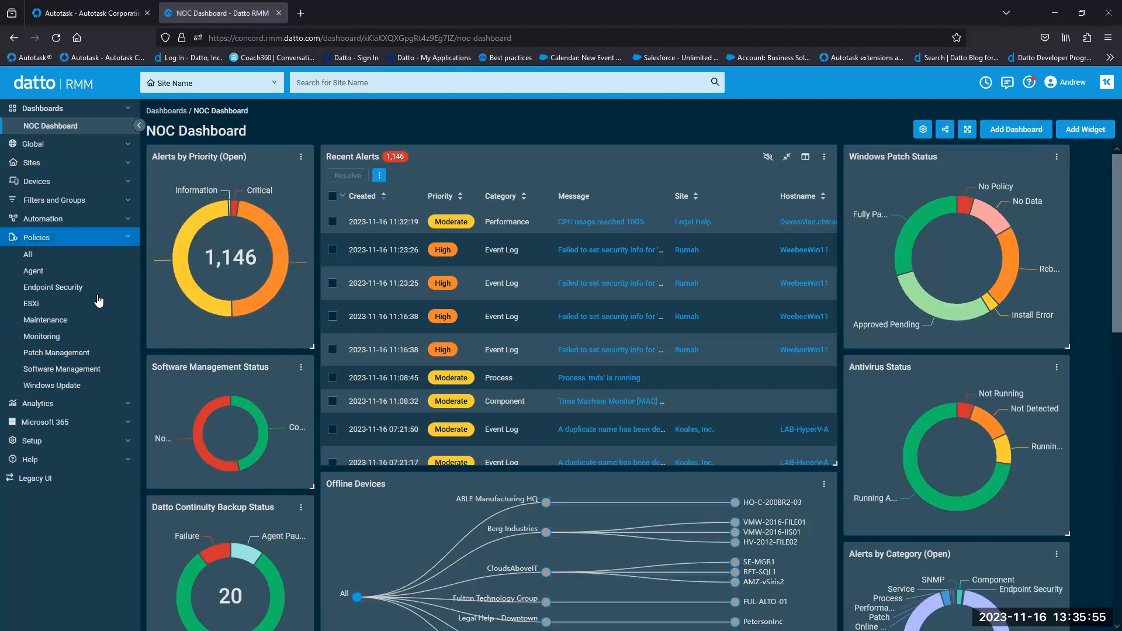
click(42, 336)
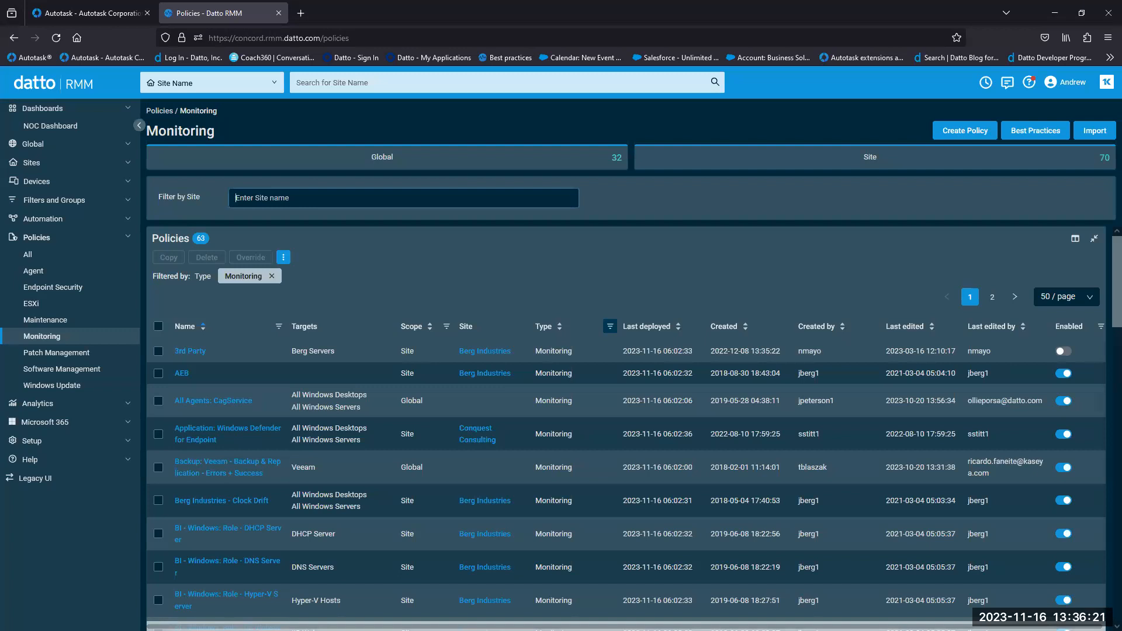
scroll(225, 438, down, 3)
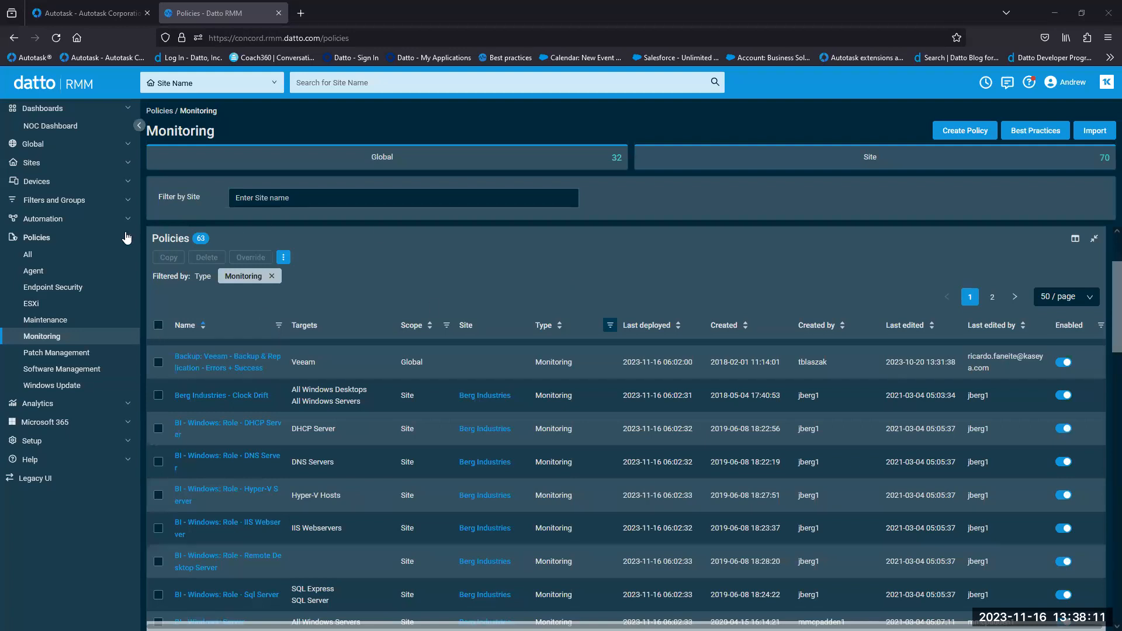
- Go to the NOC Dashboard and scroll down to the Alerts by Category widget
click(134, 125)
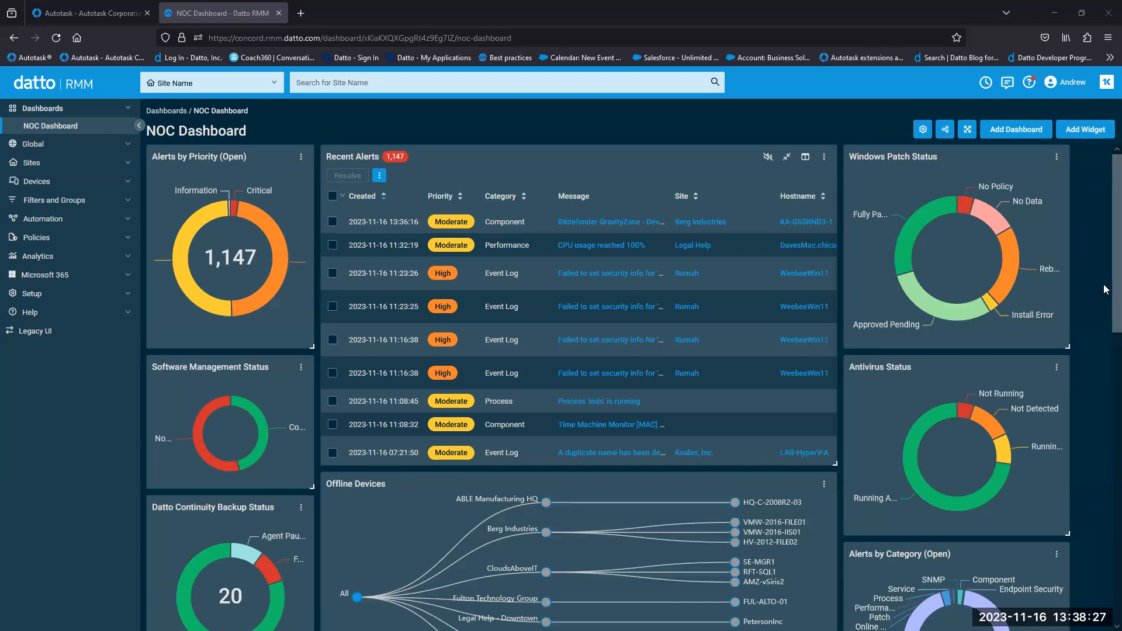
scroll(1104, 356, down, 3)
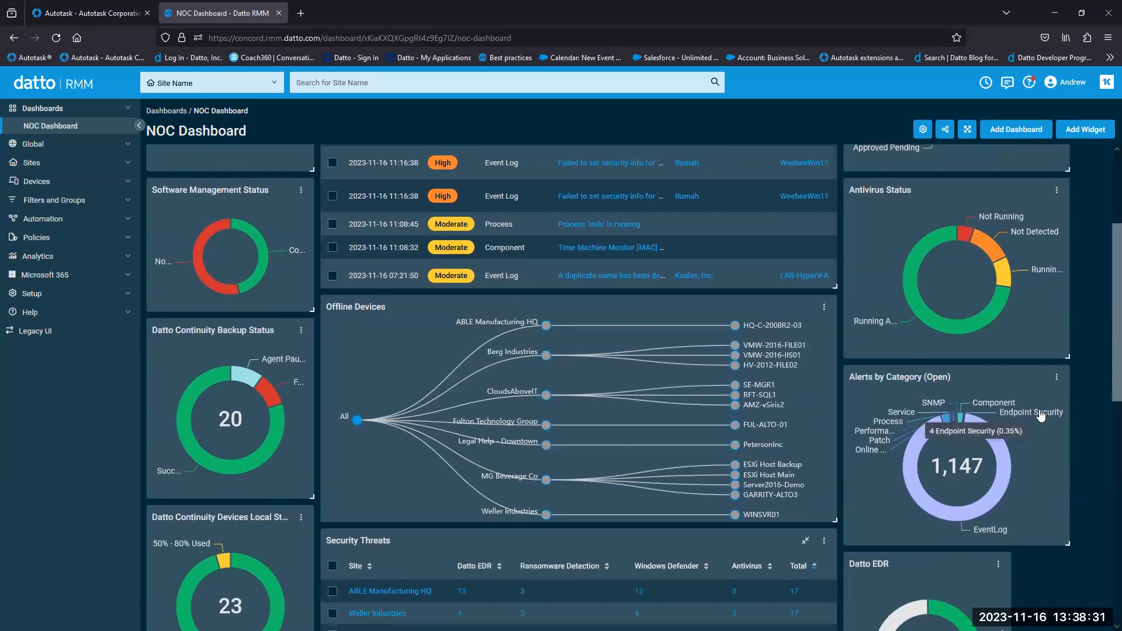
- List open Endpoint Security alerts and open the critical KA-GS5RND3-1 alert
click(960, 419)
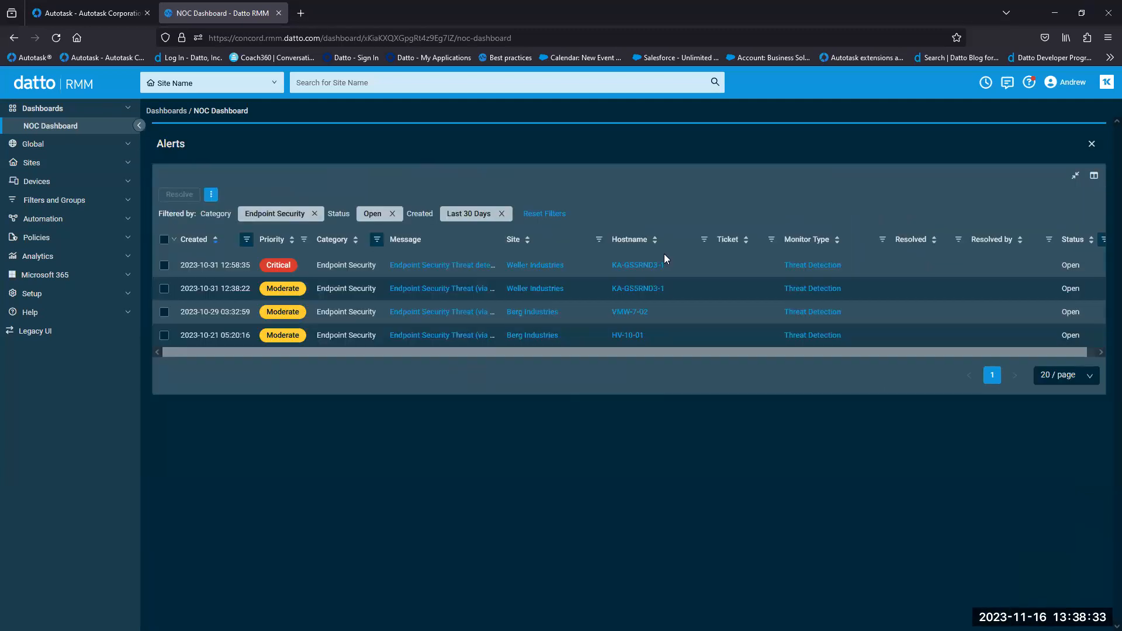
click(425, 267)
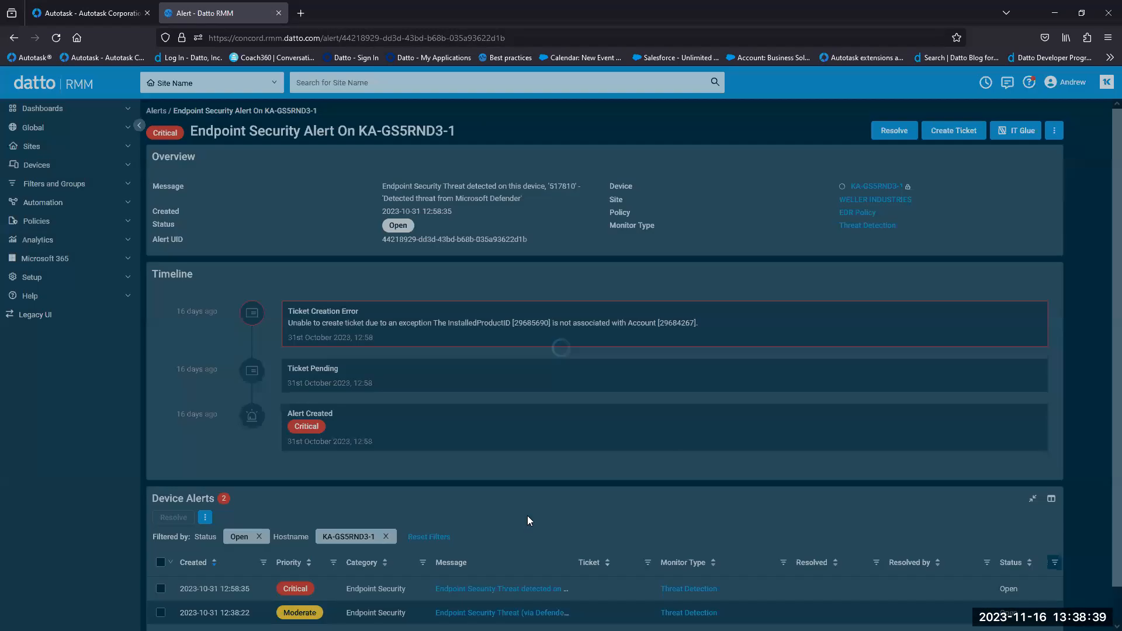
scroll(1103, 253, down, 4)
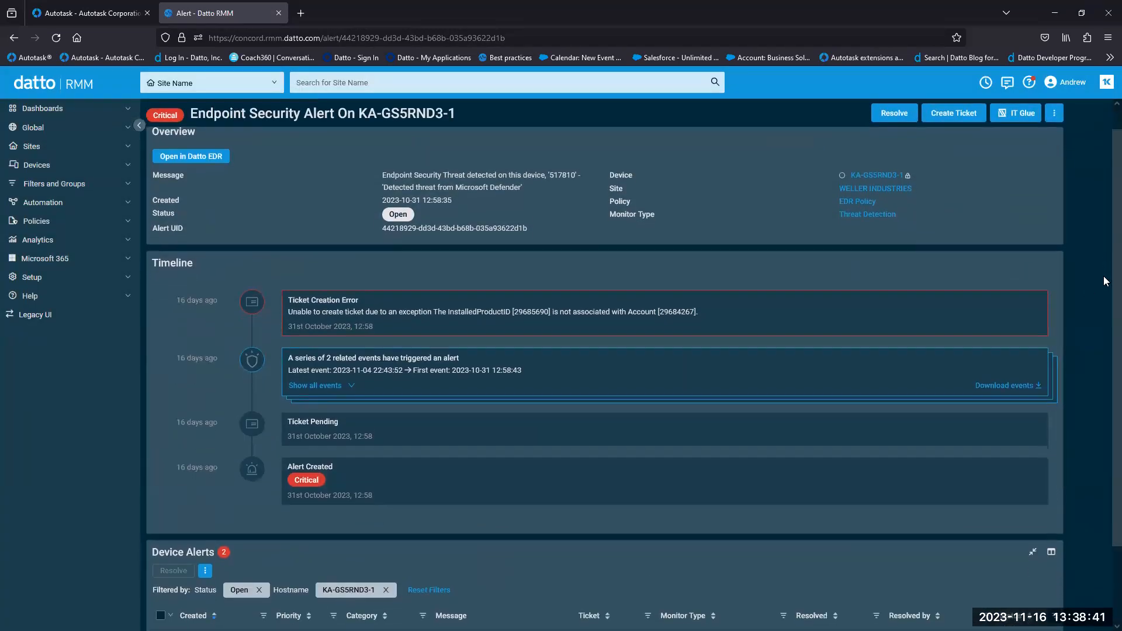
scroll(1104, 359, up, 4)
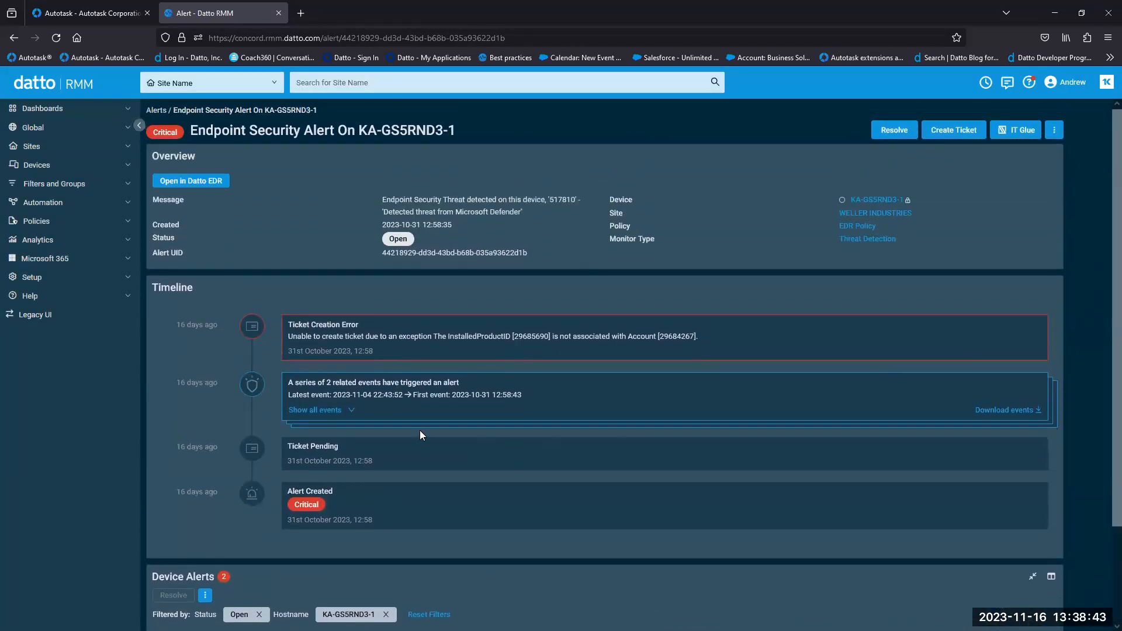
- Expand its two related events and view the first event's PUA:Win32/AskToolbar Defender details
click(362, 416)
scroll(1103, 306, down, 4)
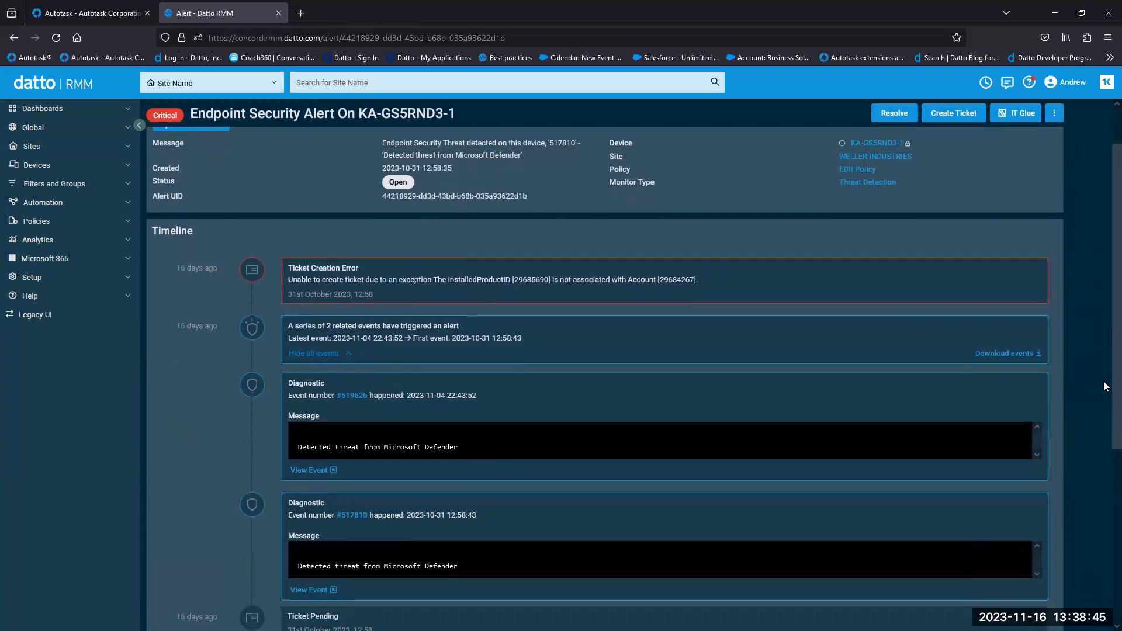
drag(458, 276, 297, 276)
click(392, 275)
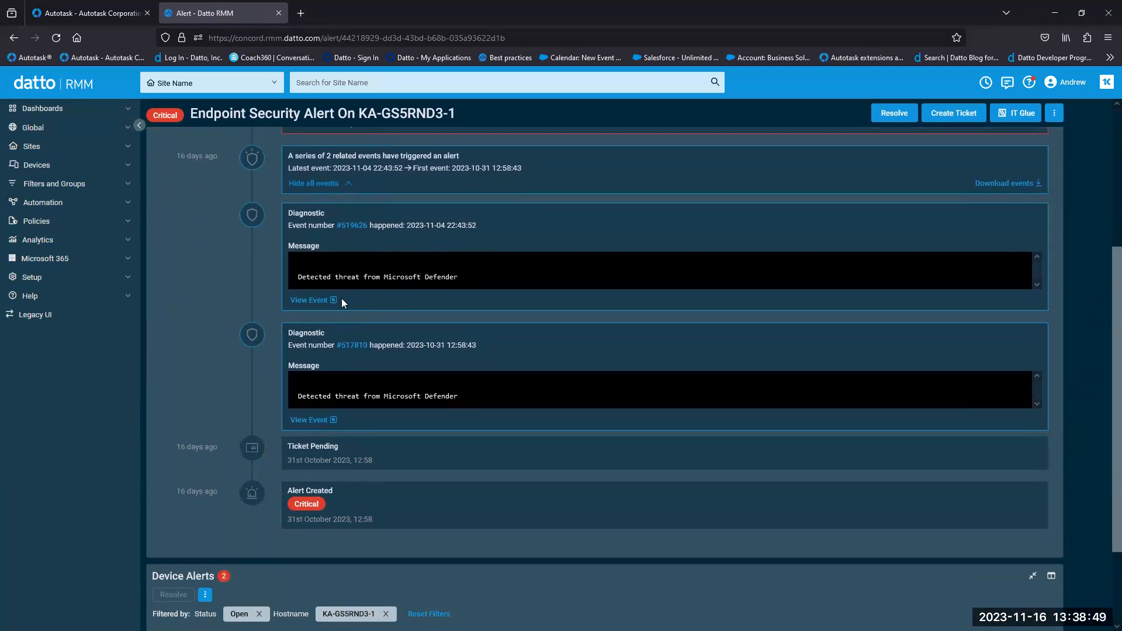
click(309, 300)
scroll(532, 393, down, 5)
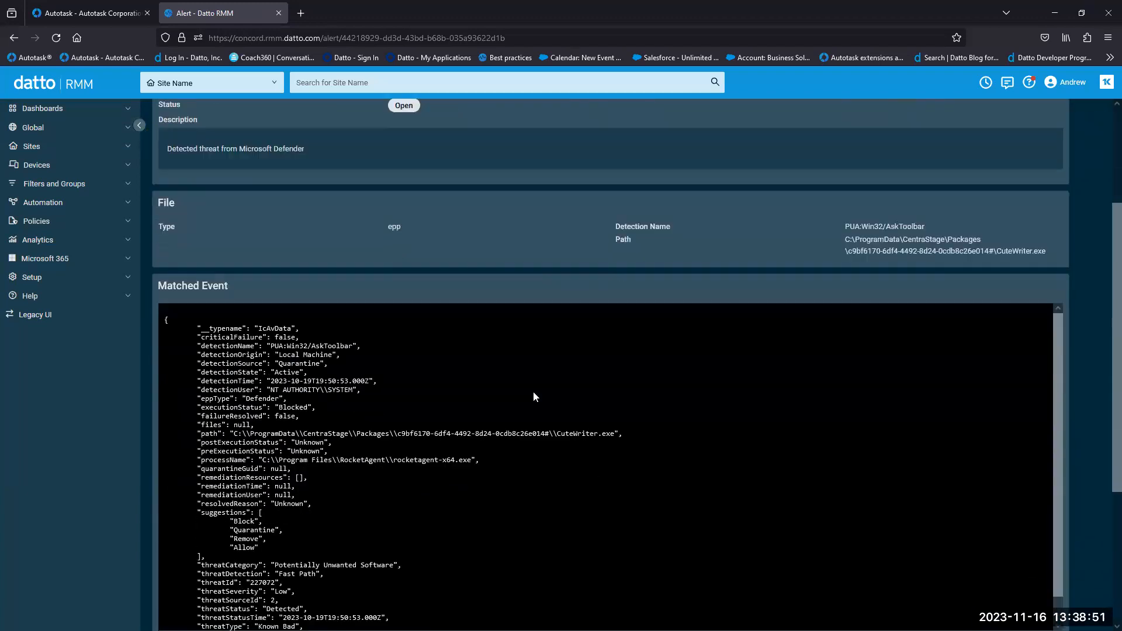
drag(1058, 233, 1047, 190)
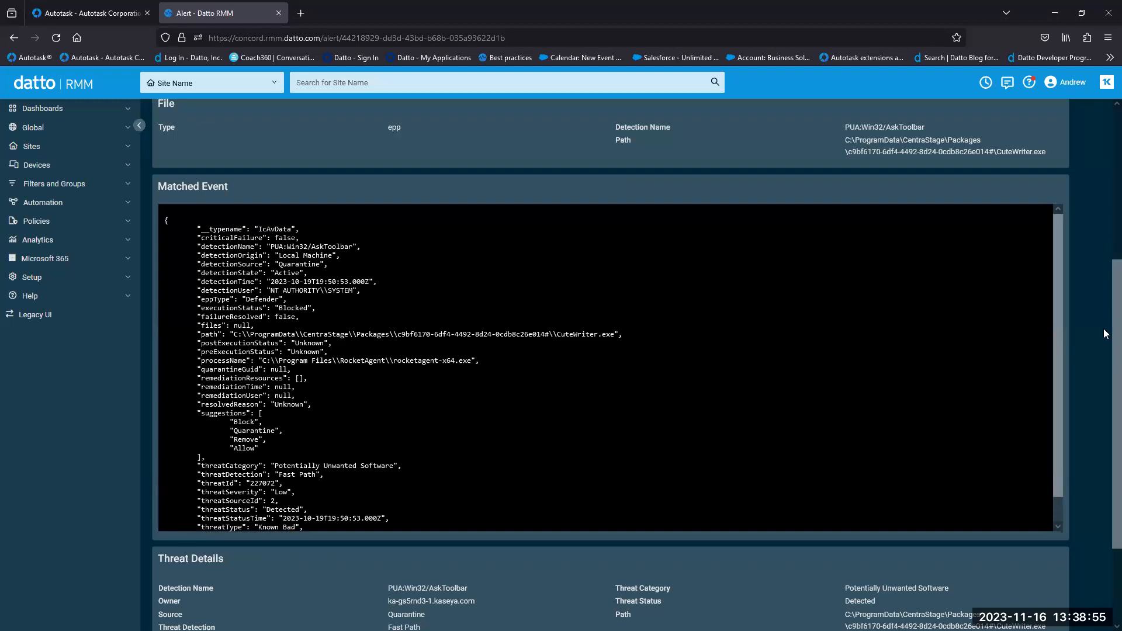
scroll(841, 292, up, 5)
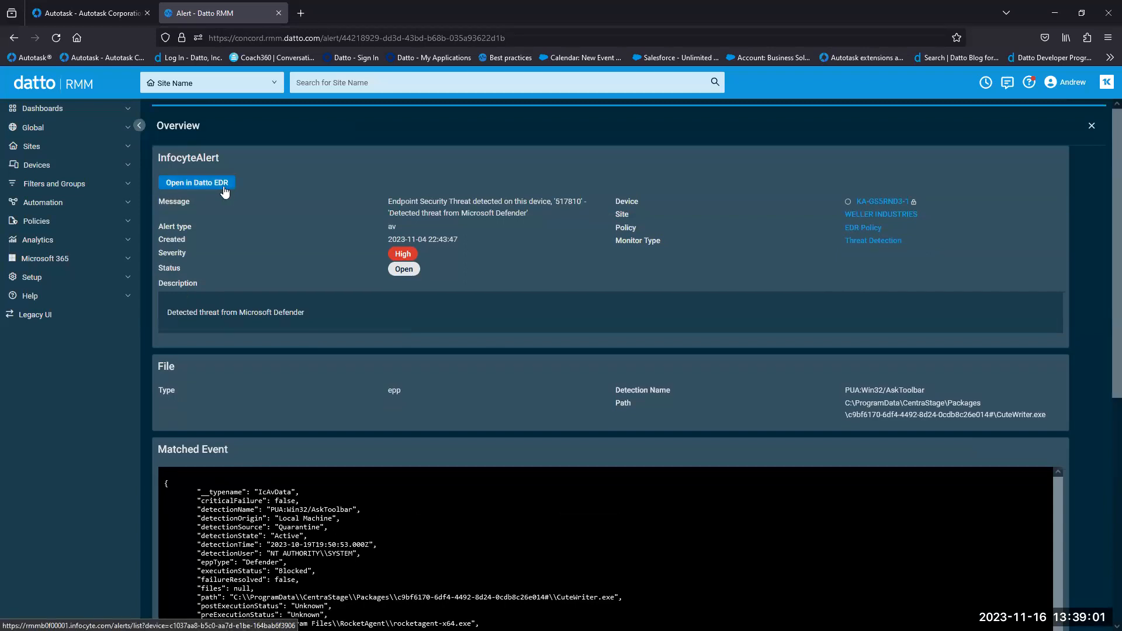
- Open the alert in Datto EDR, review the CuteWriter.exe (8dfb0309) alert detail, then go to the Dashboard
click(205, 184)
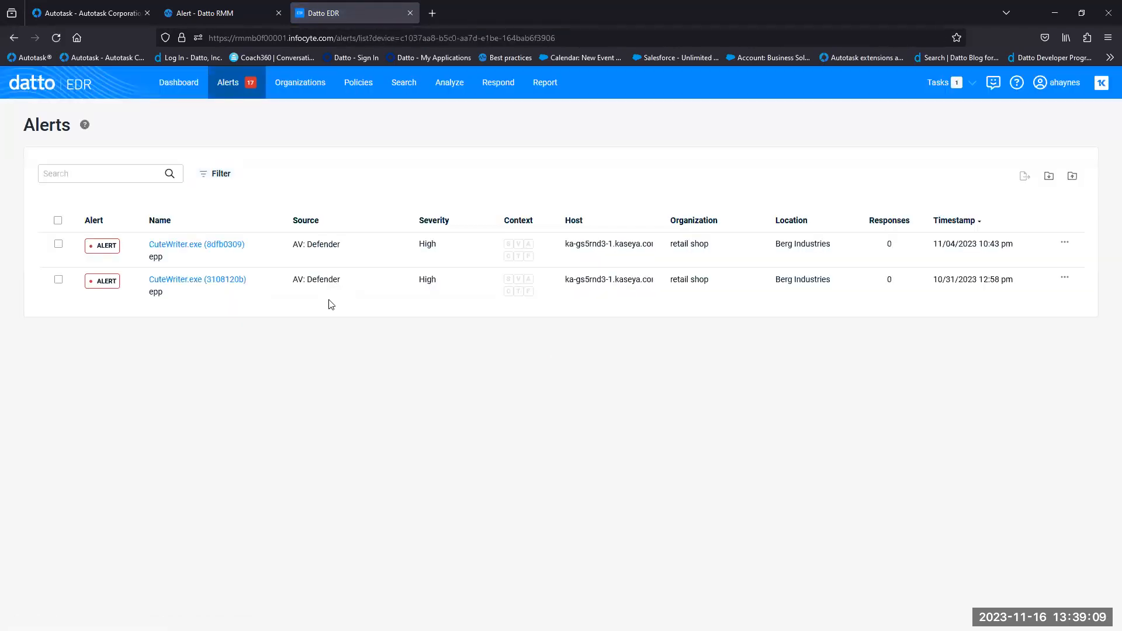
click(198, 245)
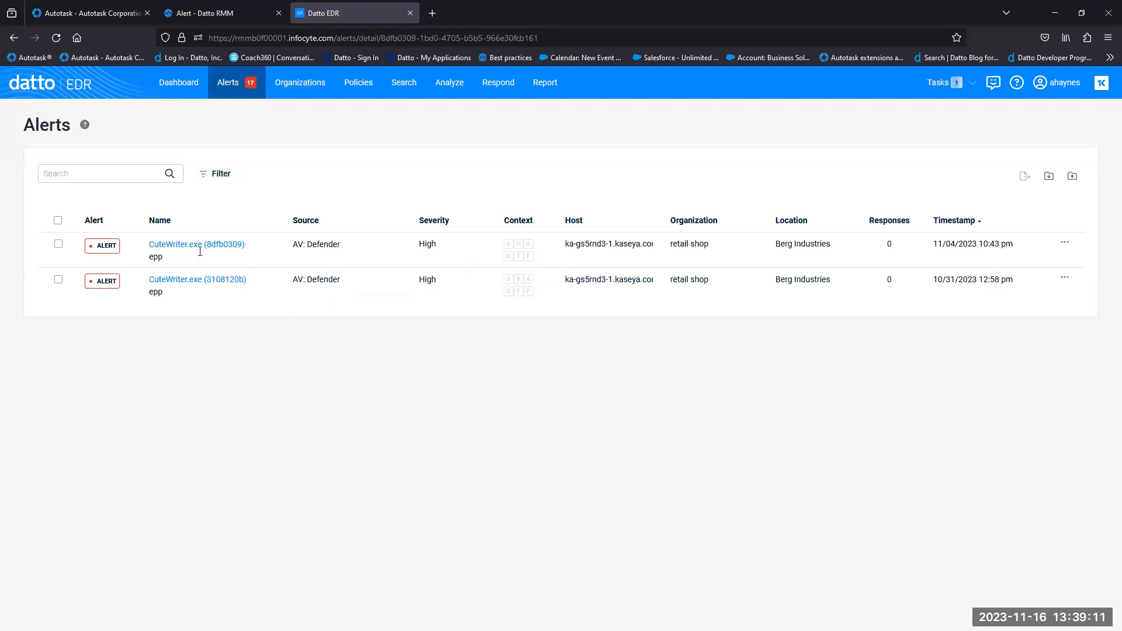
scroll(1106, 187, down, 2)
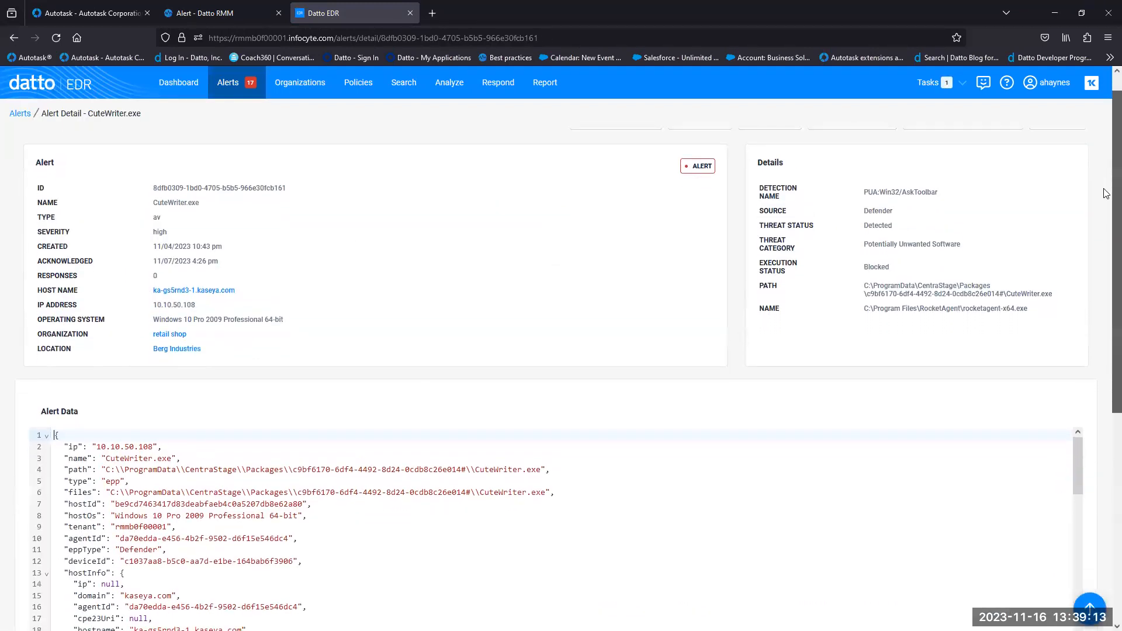
scroll(1106, 222, down, 3)
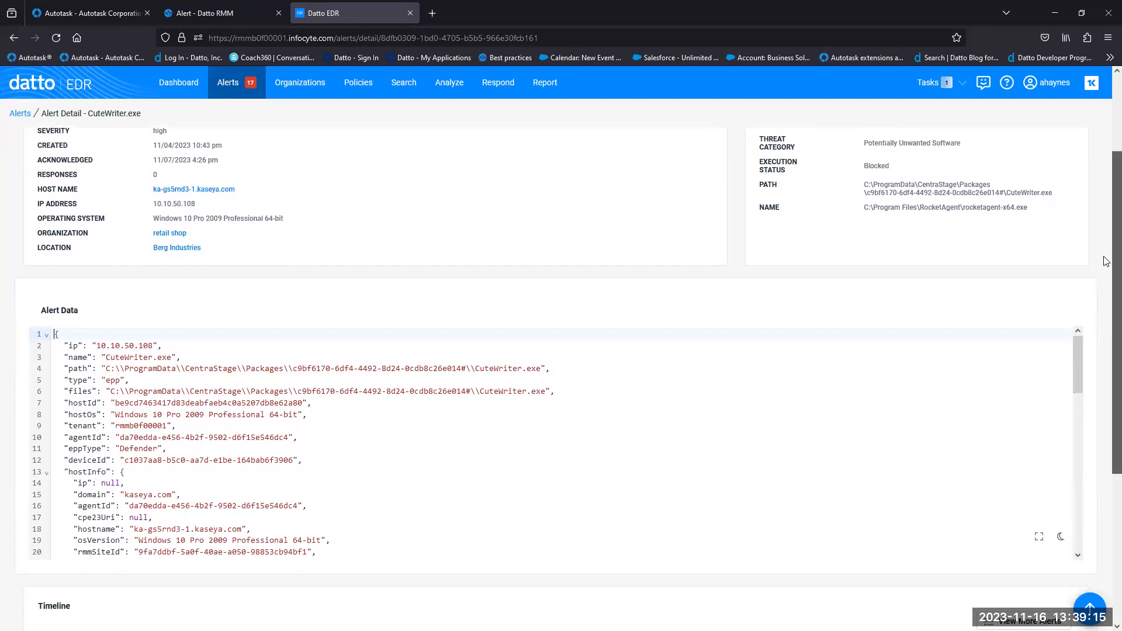
scroll(1106, 336, down, 2)
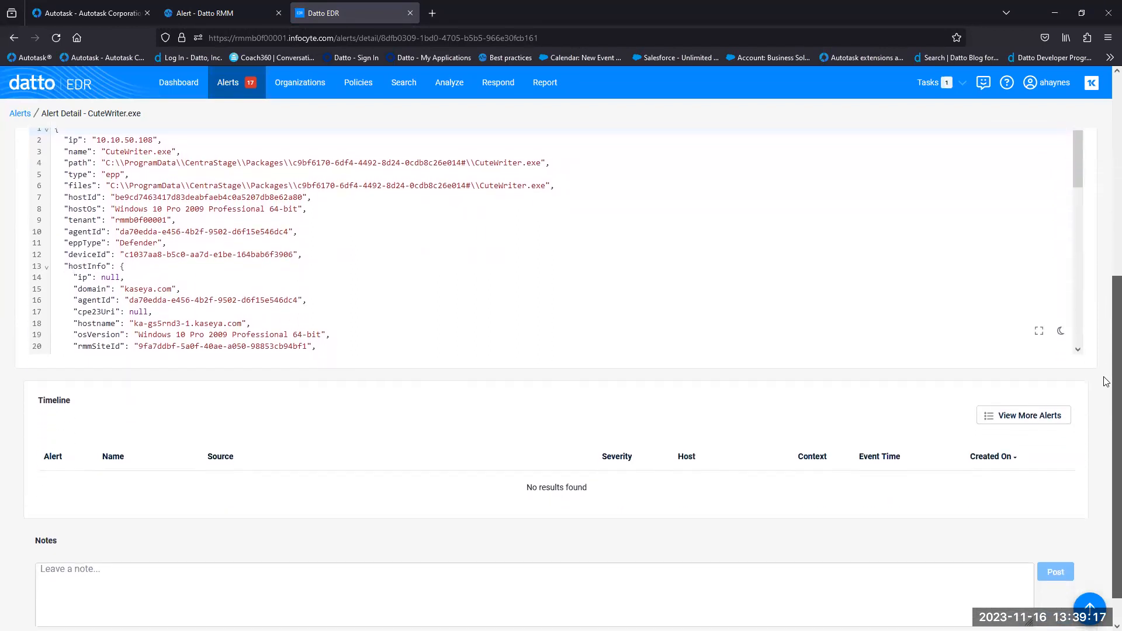
scroll(1105, 368, up, 6)
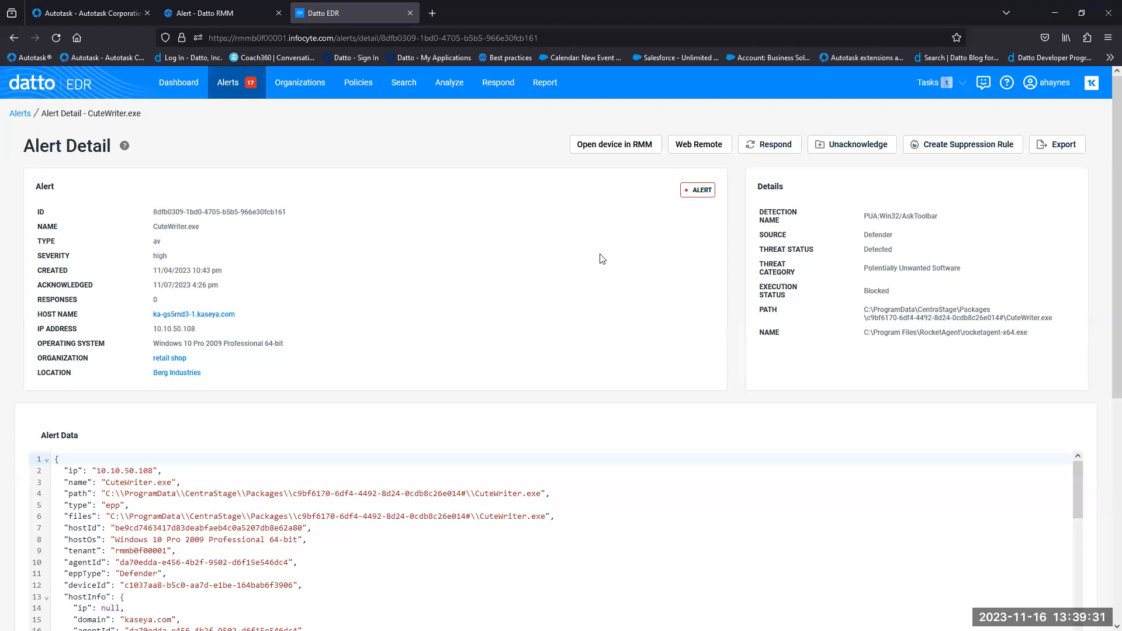
click(188, 96)
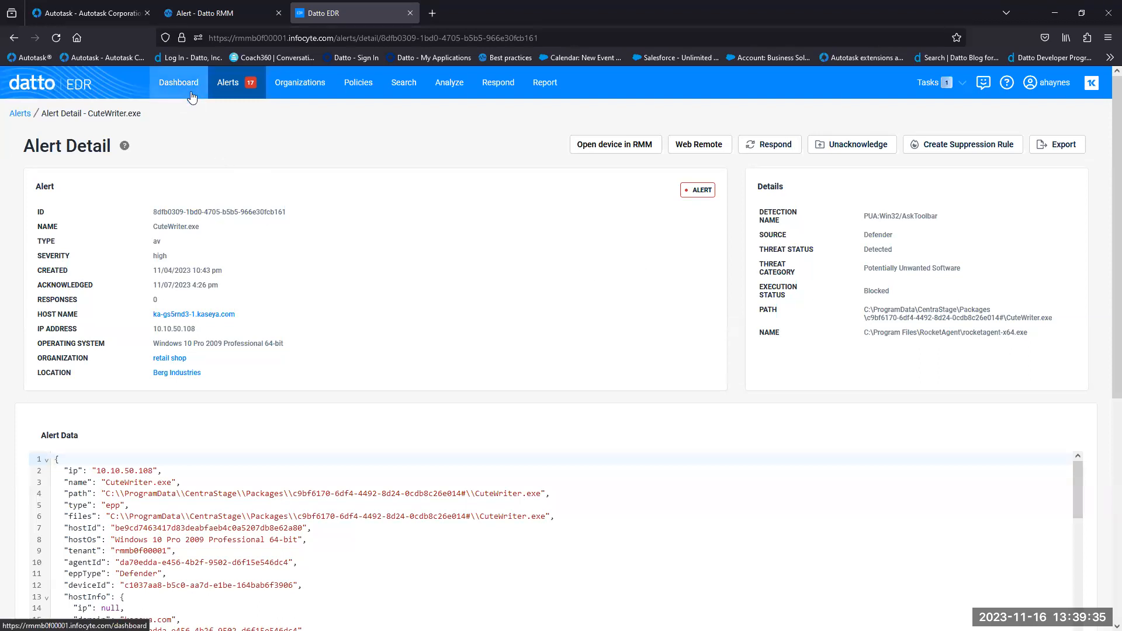